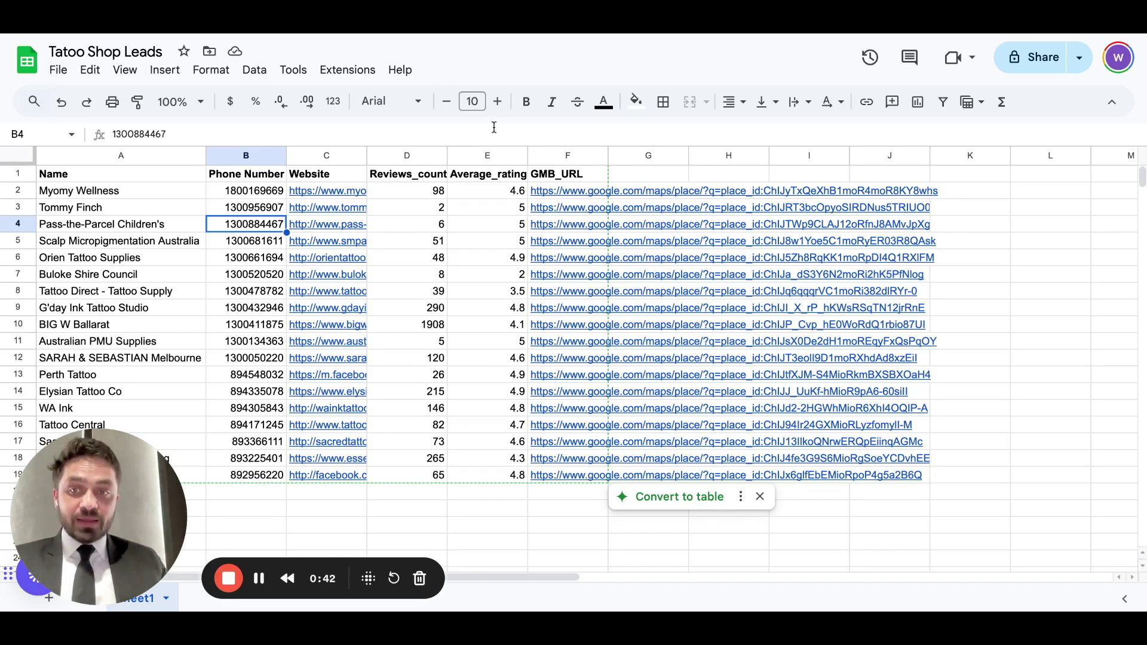
pyautogui.click(55, 71)
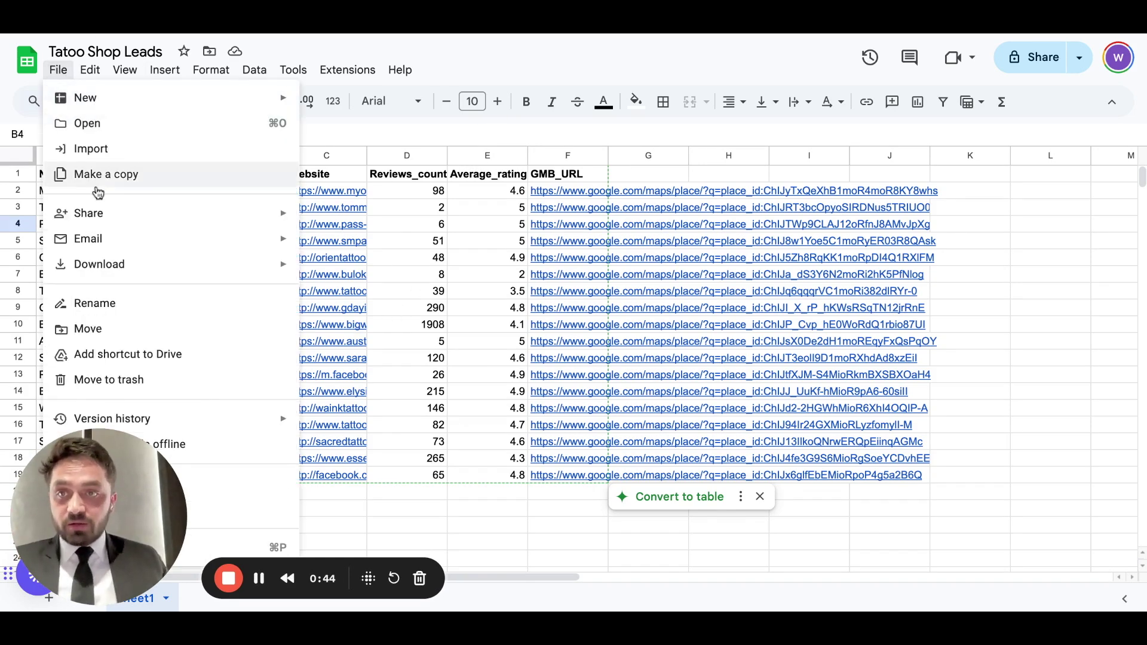
pyautogui.click(511, 206)
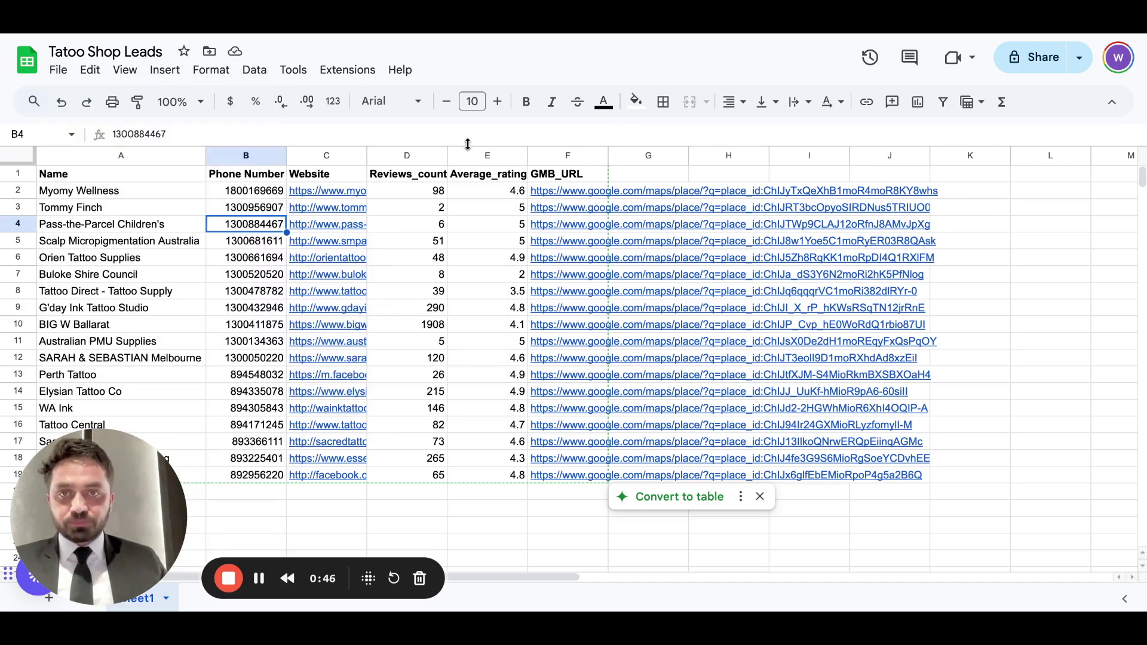
pyautogui.click(118, 156)
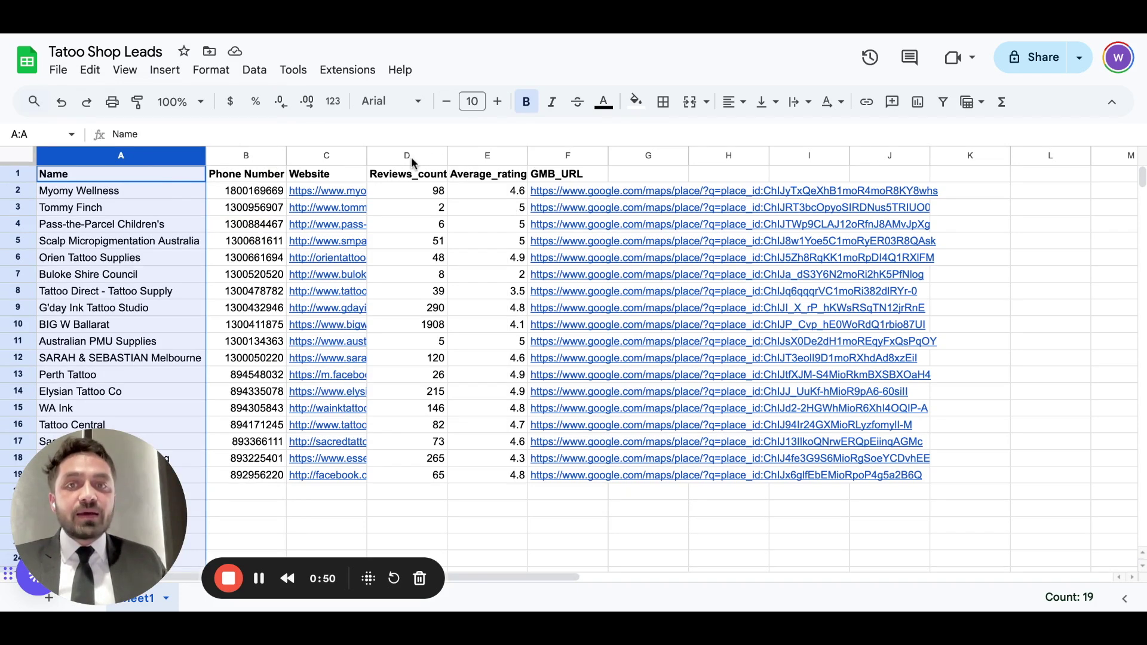
pyautogui.click(497, 190)
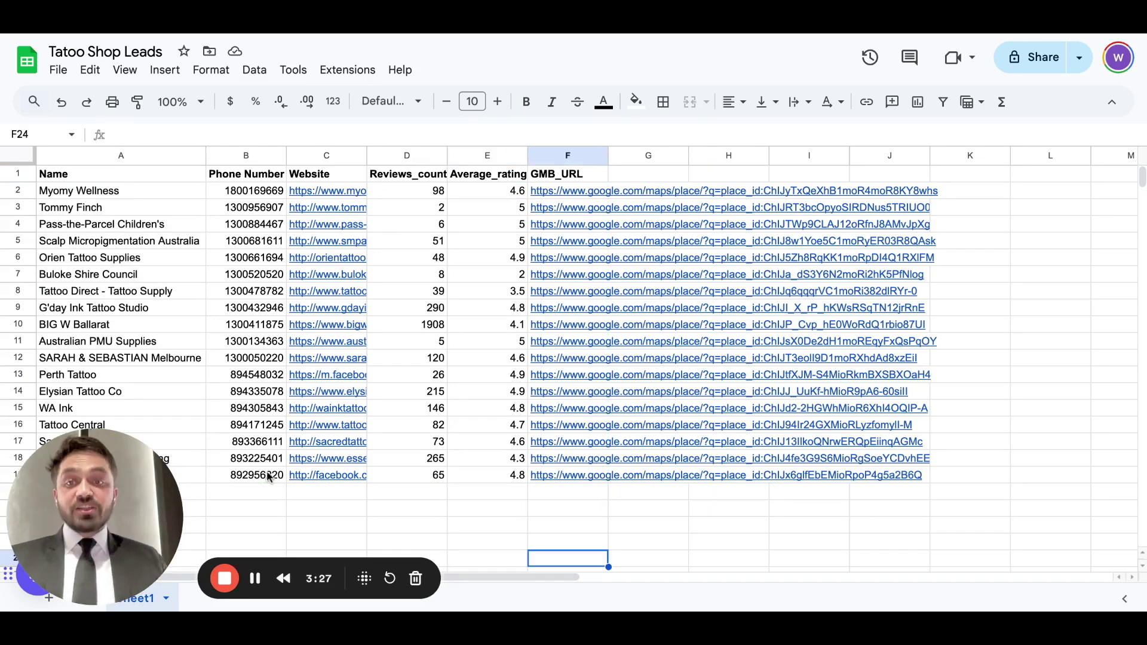
# - Download the Tatoo Shop Leads sheet as a comma-separated values (.csv) file
pyautogui.moveTo(333, 446)
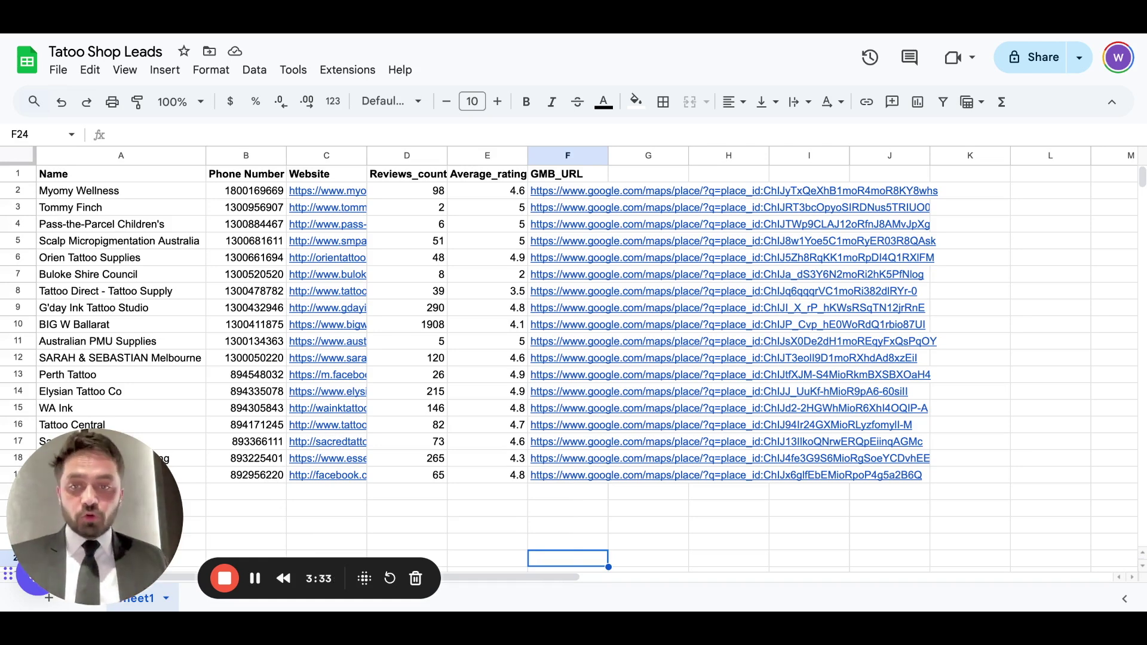
pyautogui.click(54, 77)
pyautogui.moveTo(159, 264)
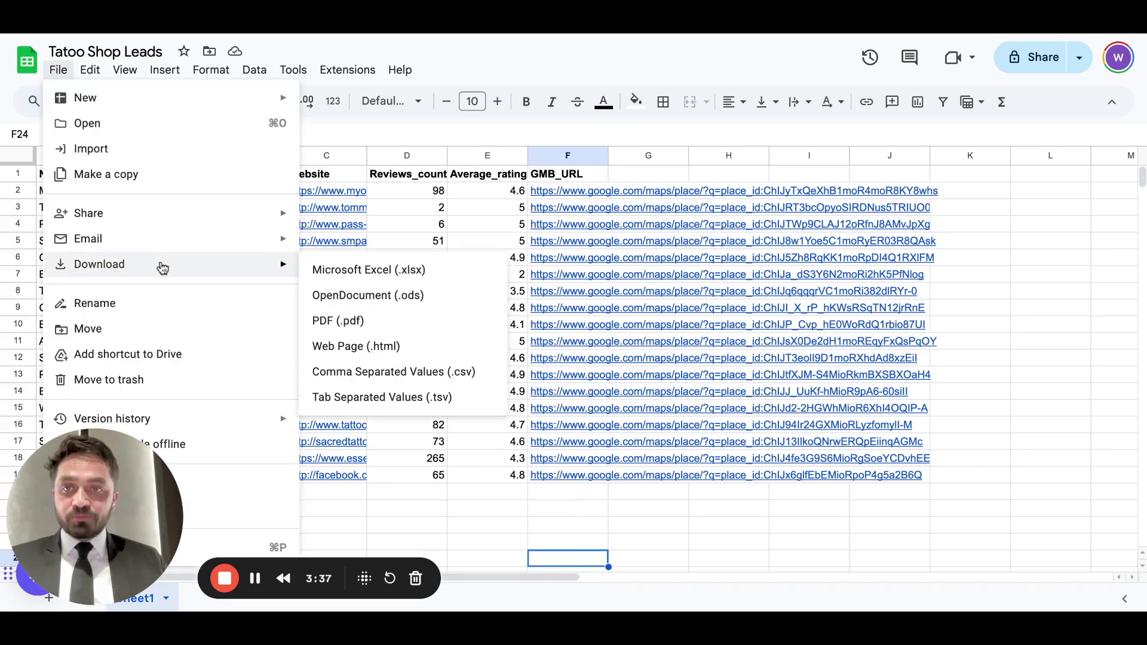
pyautogui.click(395, 373)
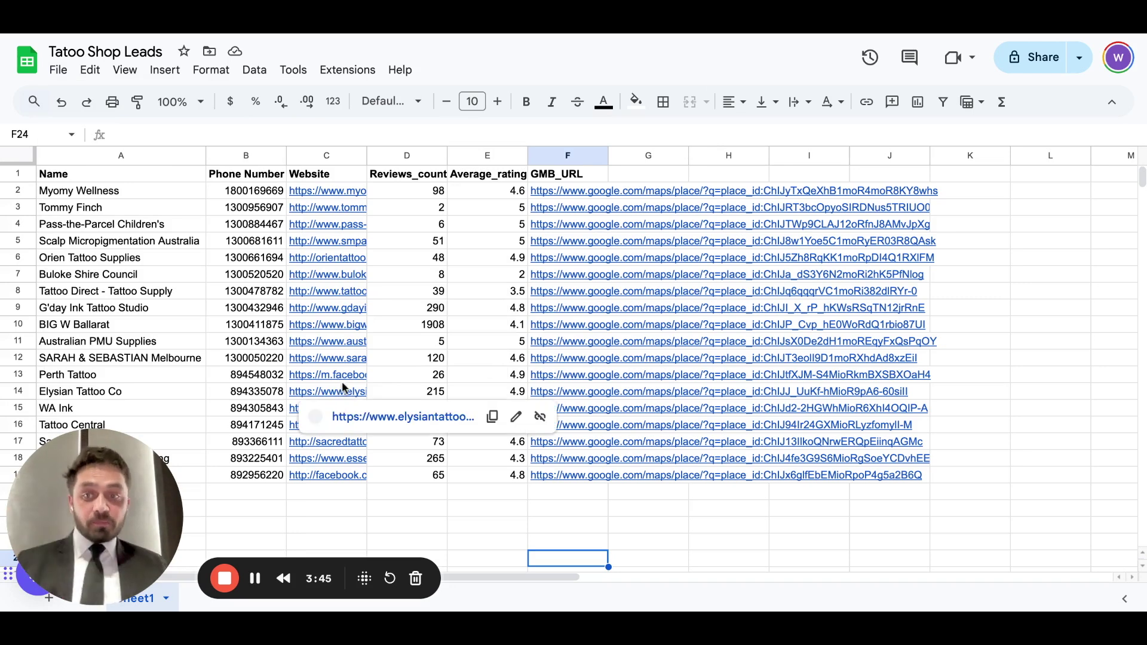
pyautogui.moveTo(346, 374)
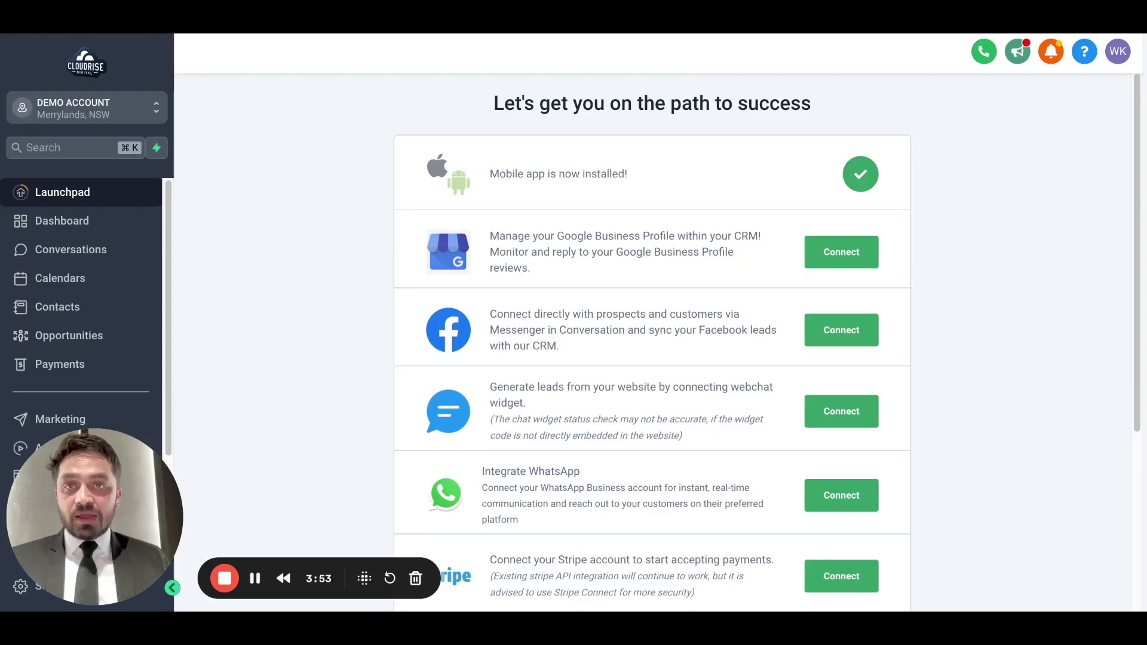
# - Switch to the Cloudrise CRM, upload Tatoo Shop Leads .csv as a contacts import, and continue to the column mapping
pyautogui.click(57, 306)
pyautogui.moveTo(235, 502); pyautogui.dragTo(54, 487)
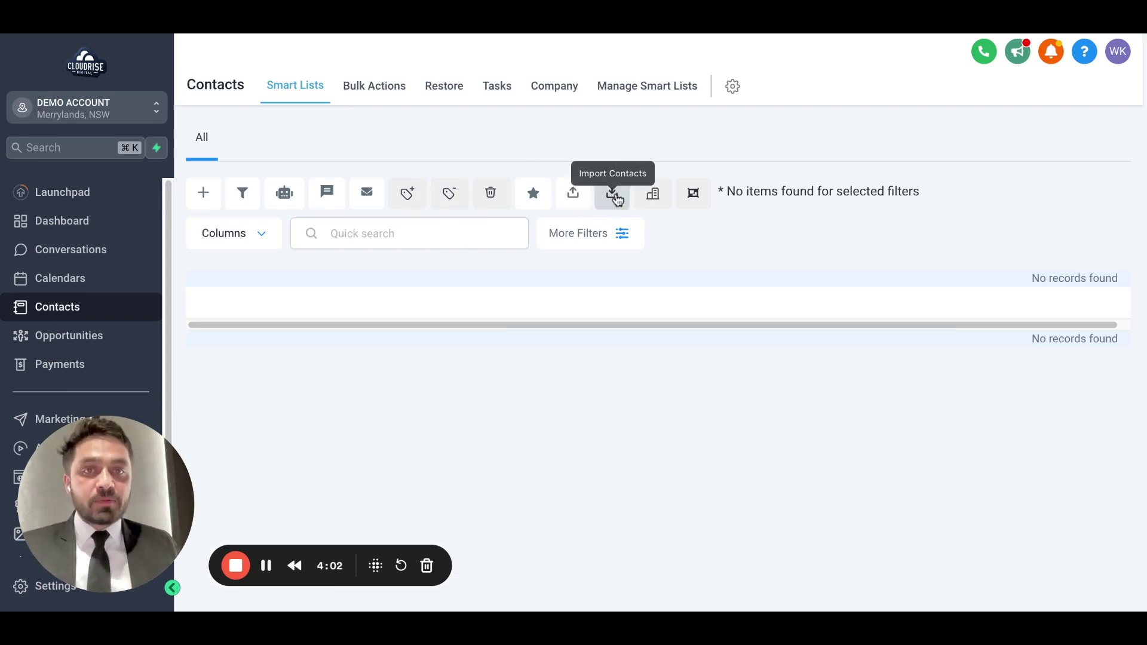
pyautogui.click(614, 194)
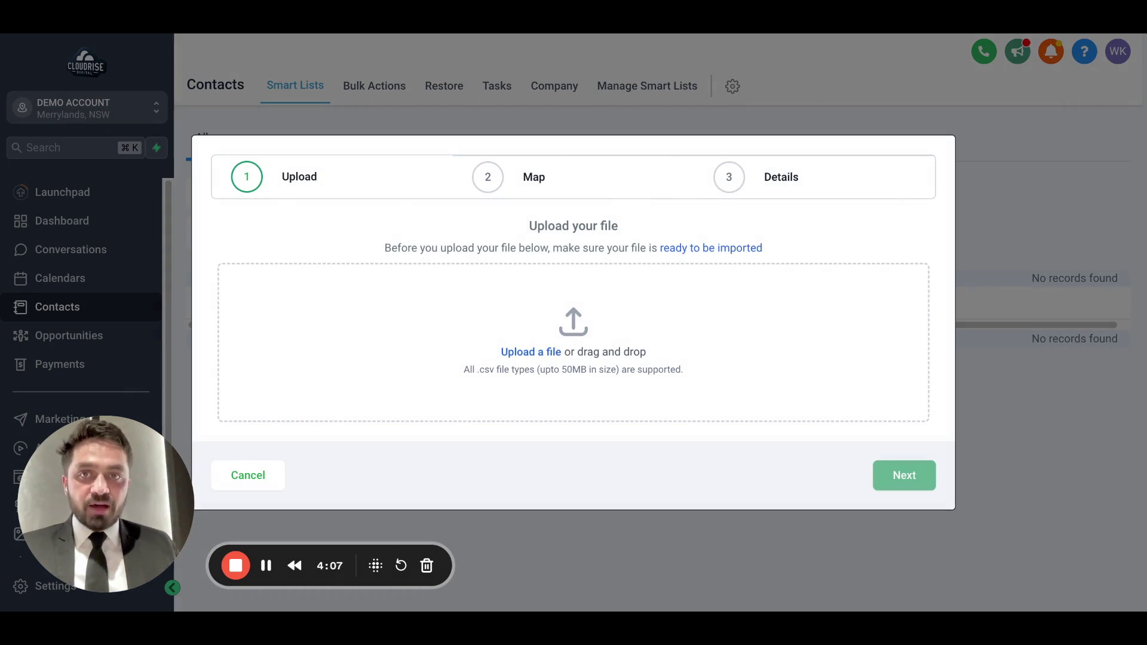
pyautogui.press('Return')
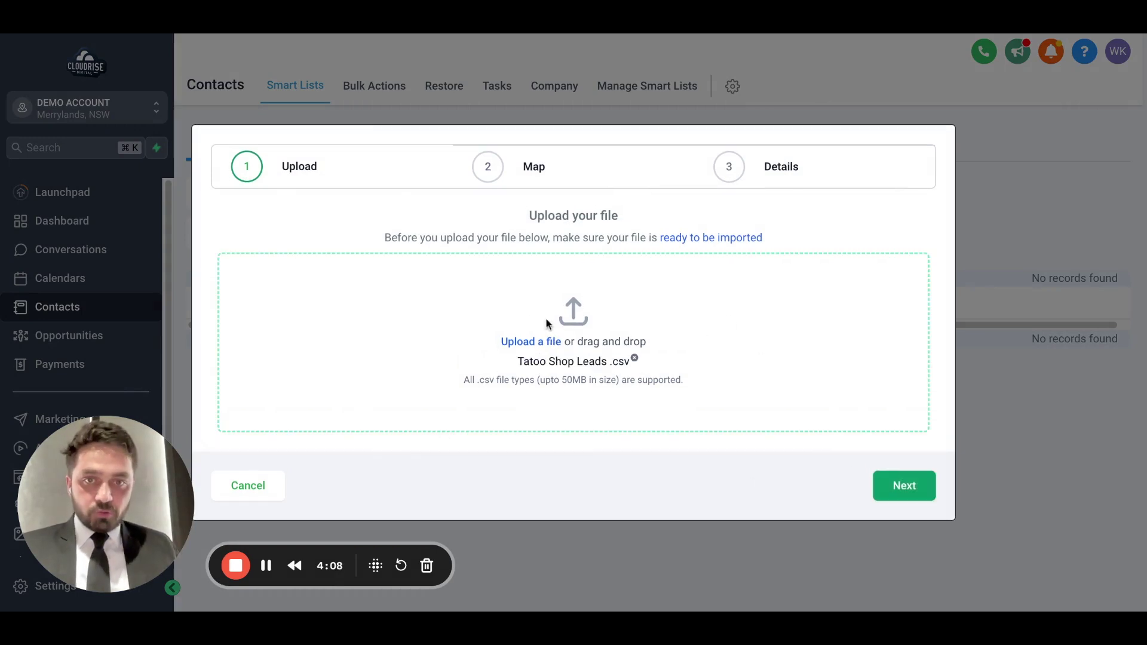
pyautogui.click(923, 493)
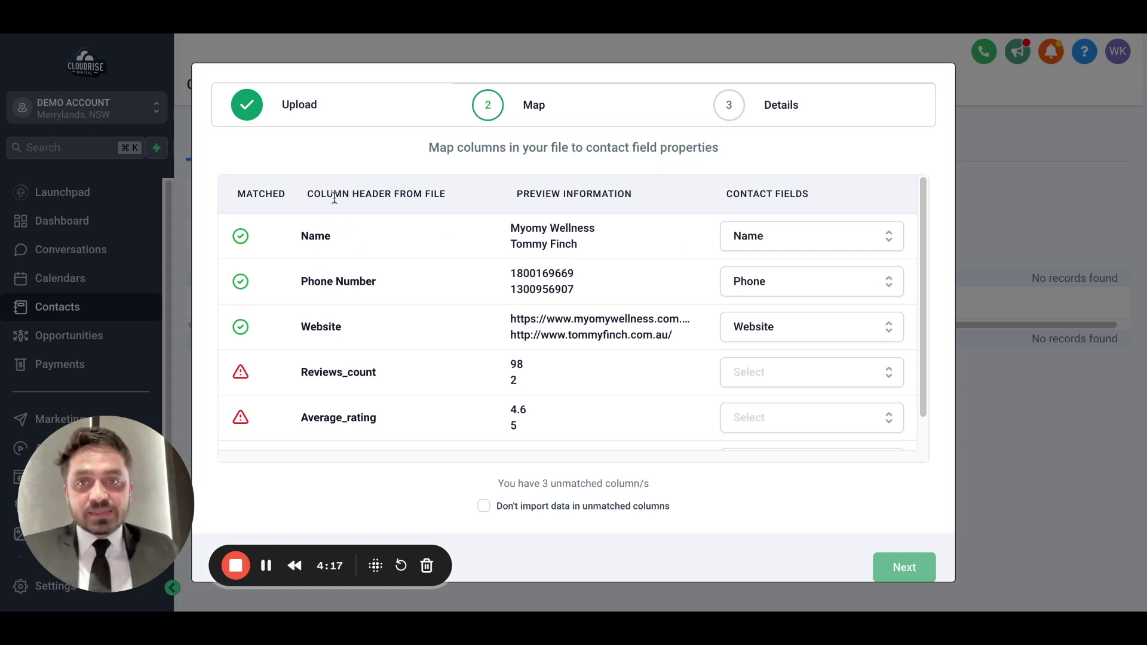
pyautogui.scroll(-1, 353, 343)
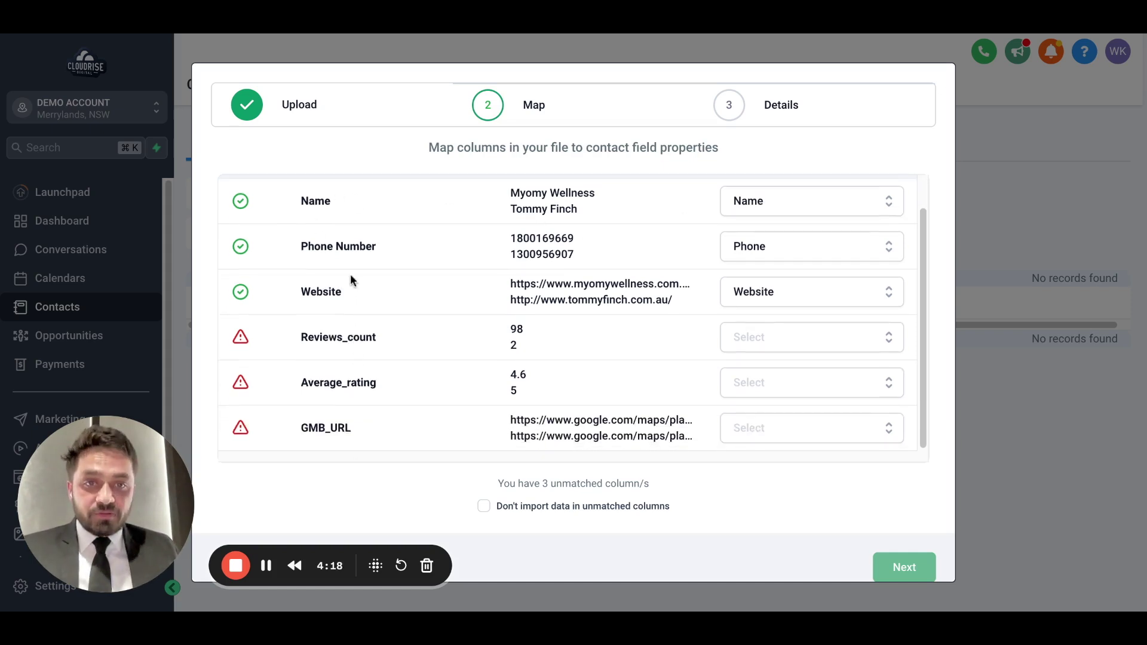
pyautogui.scroll(1, 827, 287)
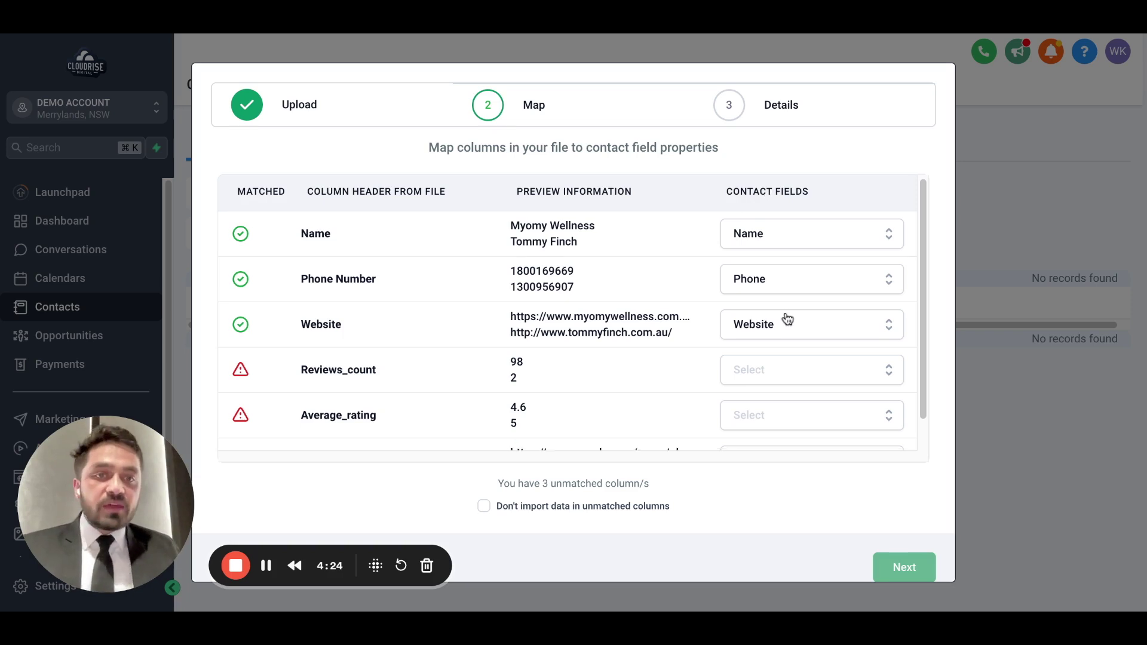
pyautogui.scroll(-1, 788, 319)
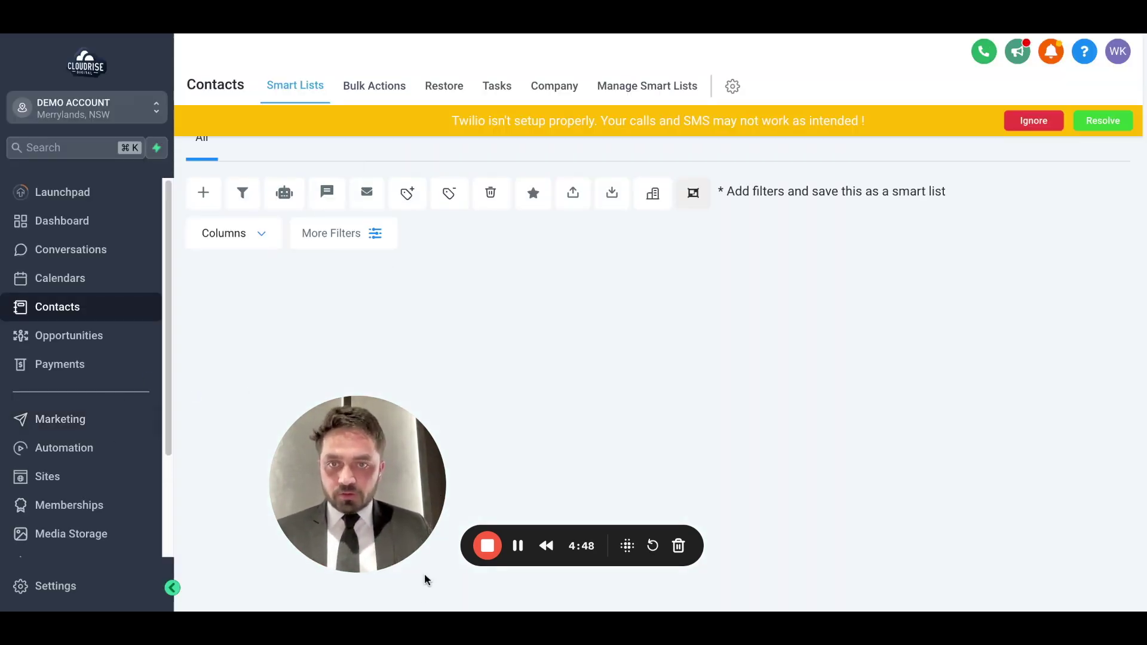
# - Open the folder list in the account's custom fields settings and ignore the Twilio warning
pyautogui.moveTo(346, 584); pyautogui.dragTo(243, 575)
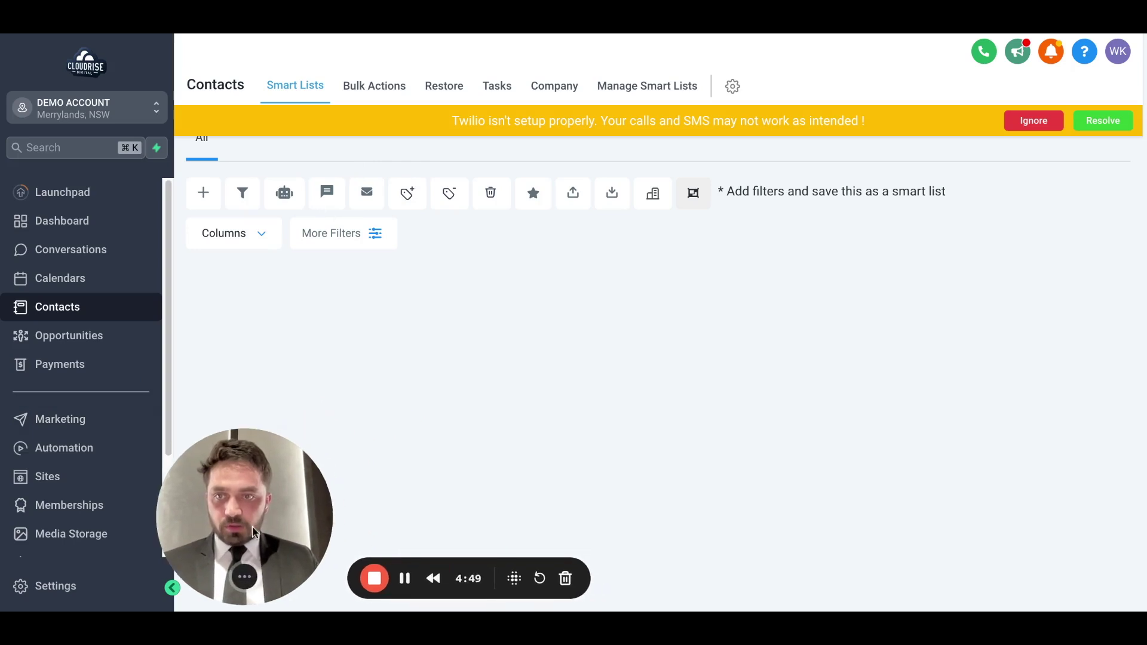
pyautogui.click(55, 587)
pyautogui.scroll(-7, 79, 422)
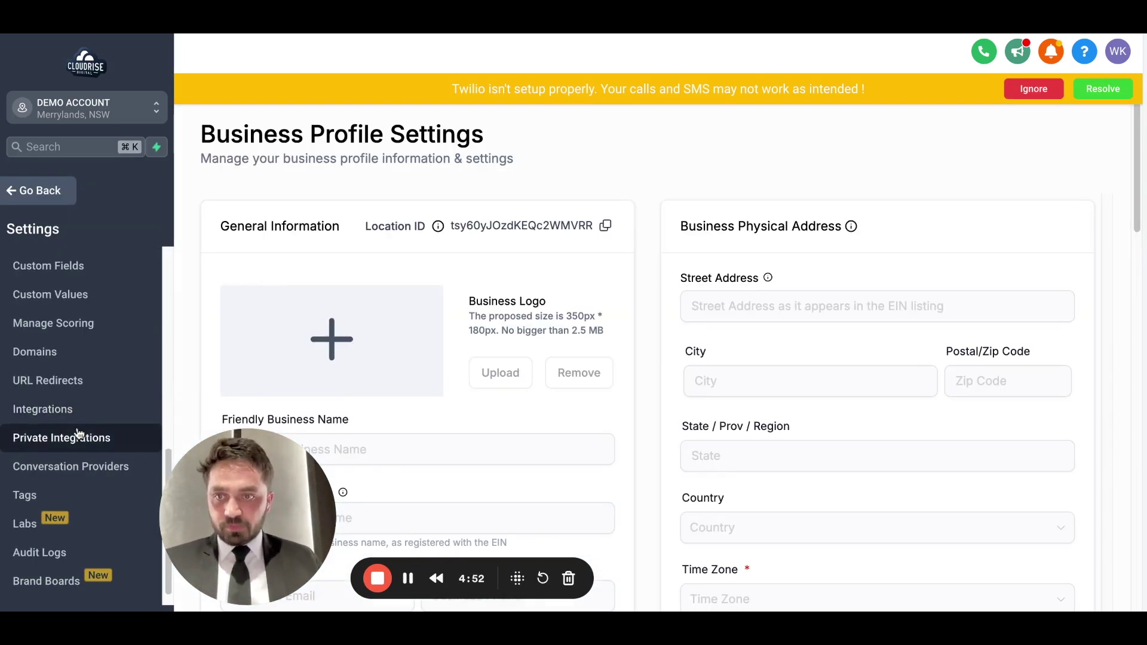
pyautogui.scroll(-1, 75, 418)
pyautogui.scroll(2, 69, 419)
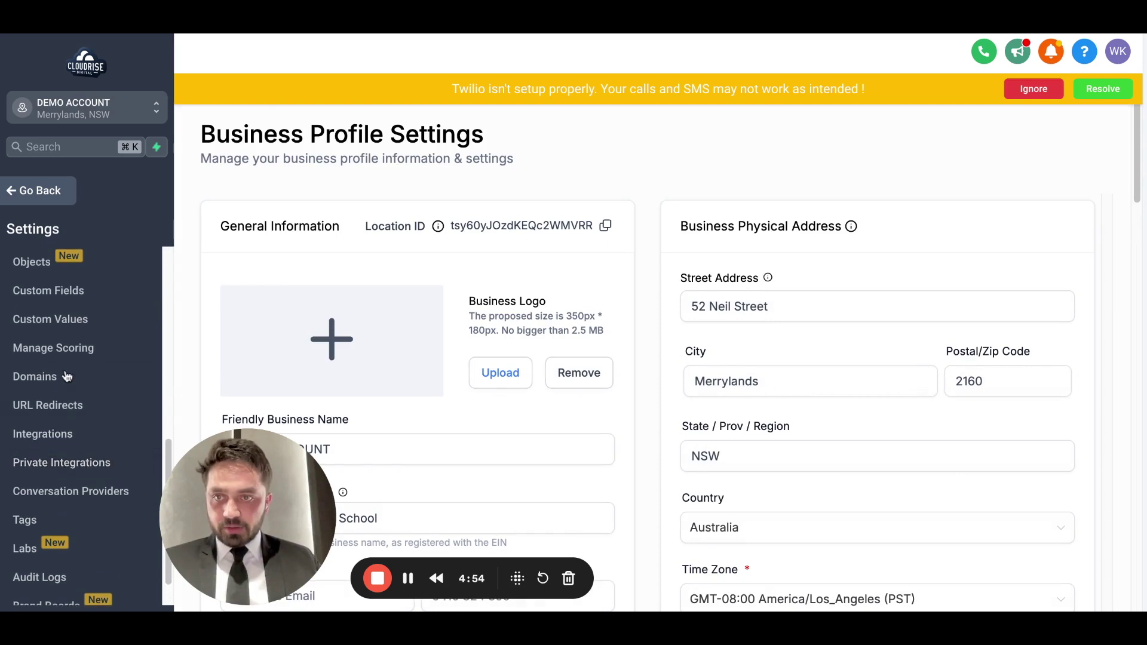
pyautogui.click(48, 290)
pyautogui.moveTo(220, 486); pyautogui.dragTo(111, 482)
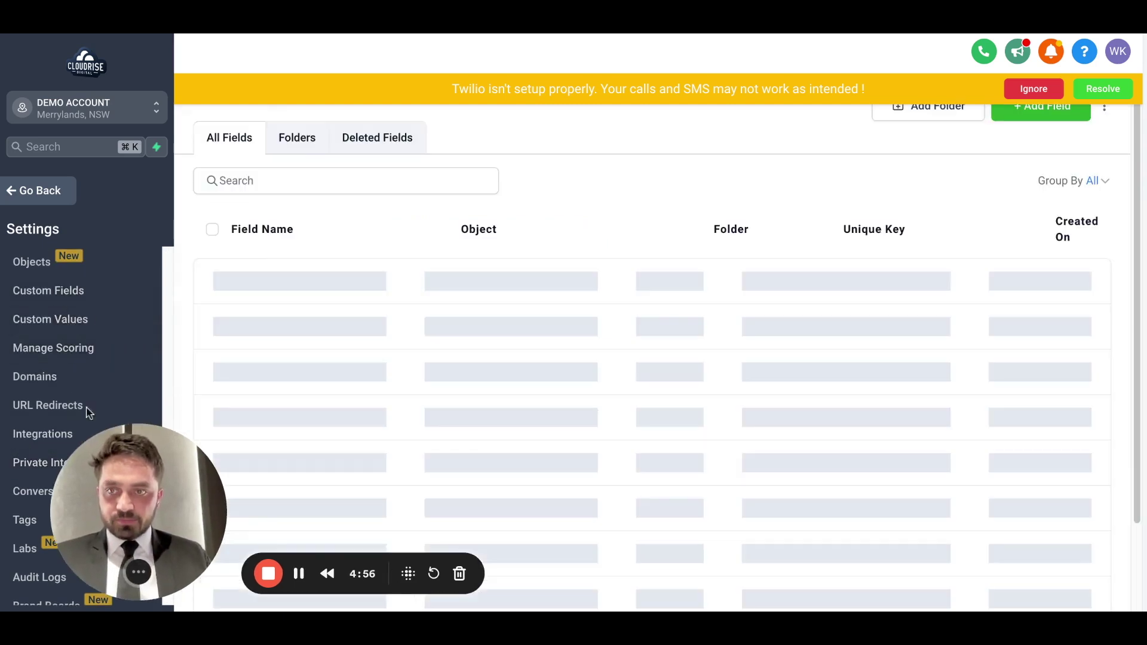
pyautogui.click(27, 299)
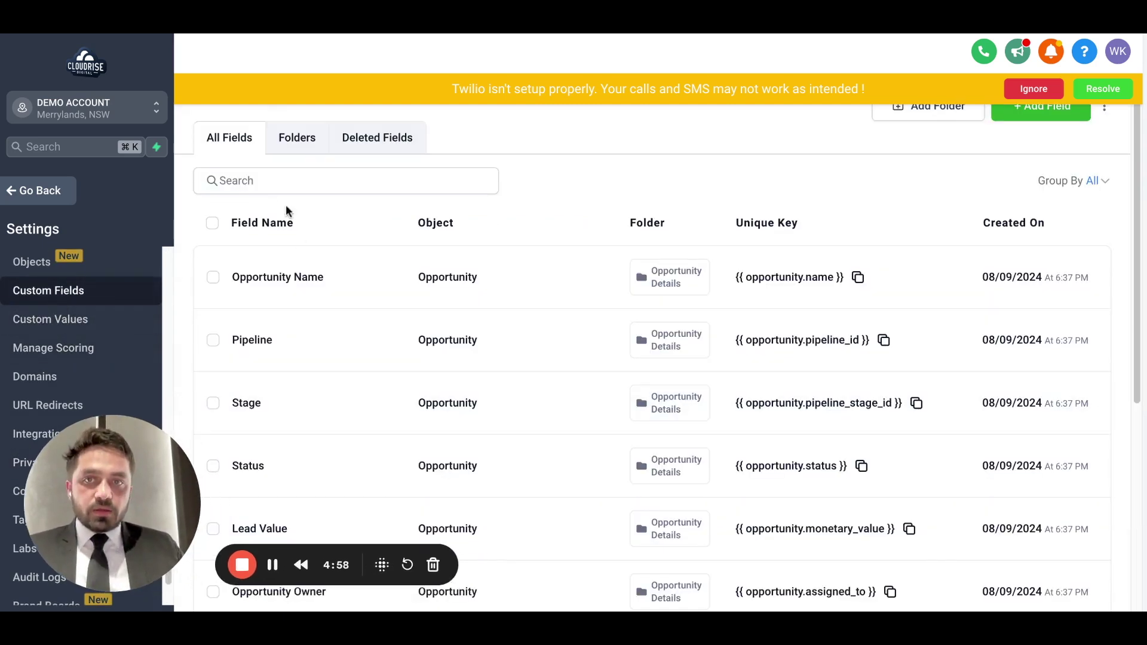
pyautogui.click(298, 141)
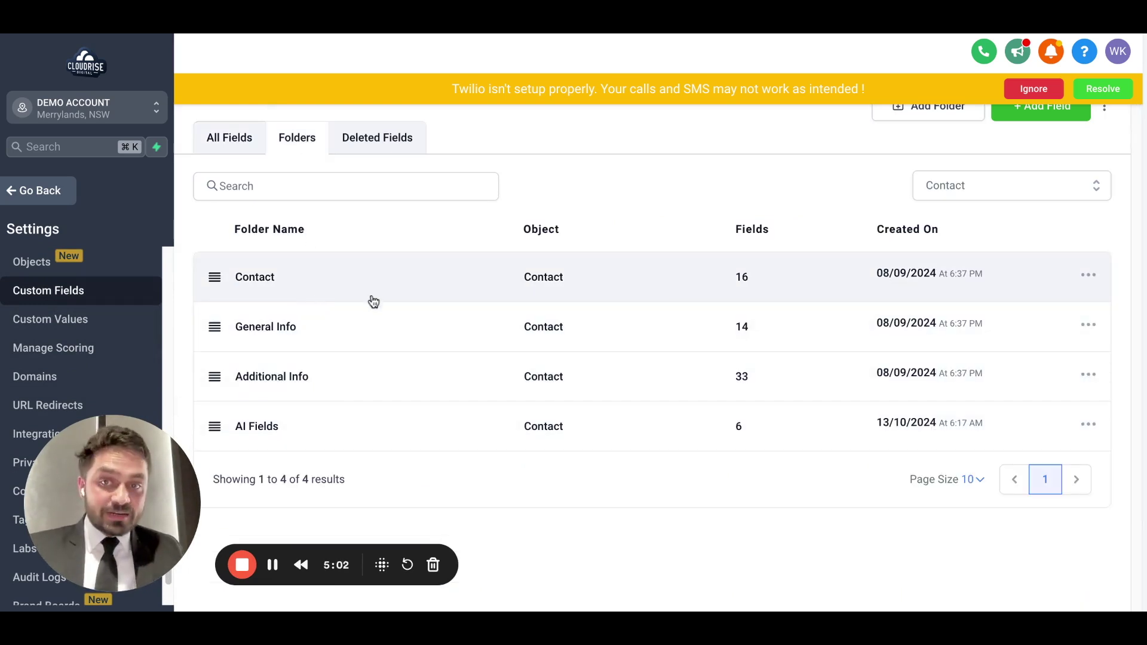
pyautogui.click(1047, 89)
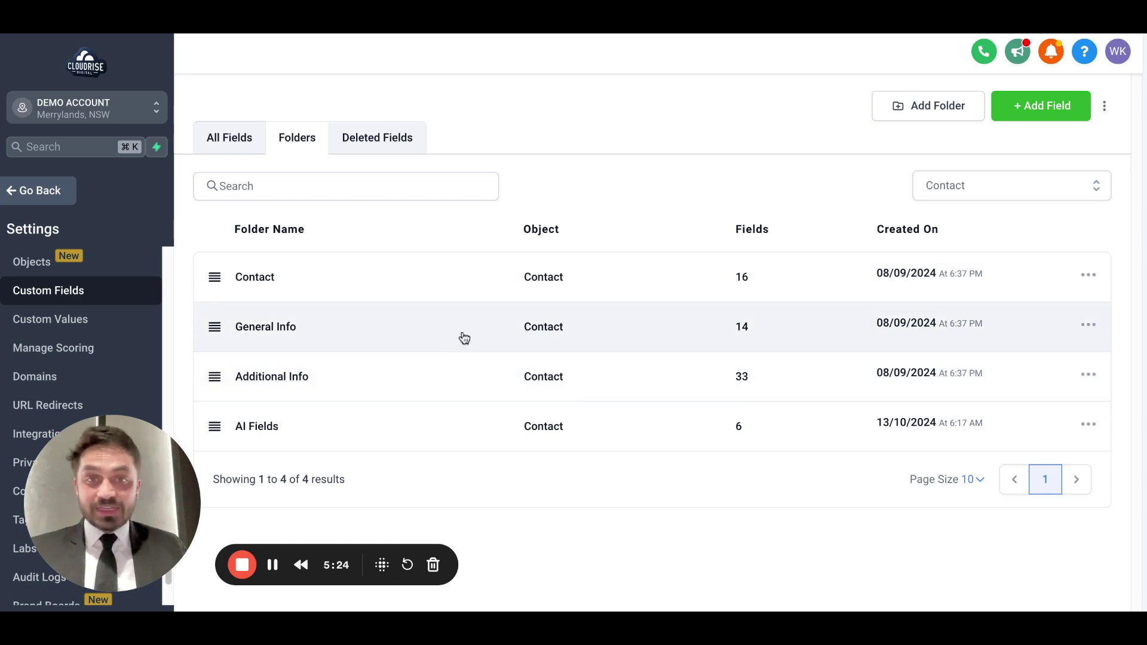
# - Create a custom field folder named Tatoo Shop for the Contact object
pyautogui.click(931, 115)
pyautogui.click(629, 288)
pyautogui.write('Tatoo Shop')
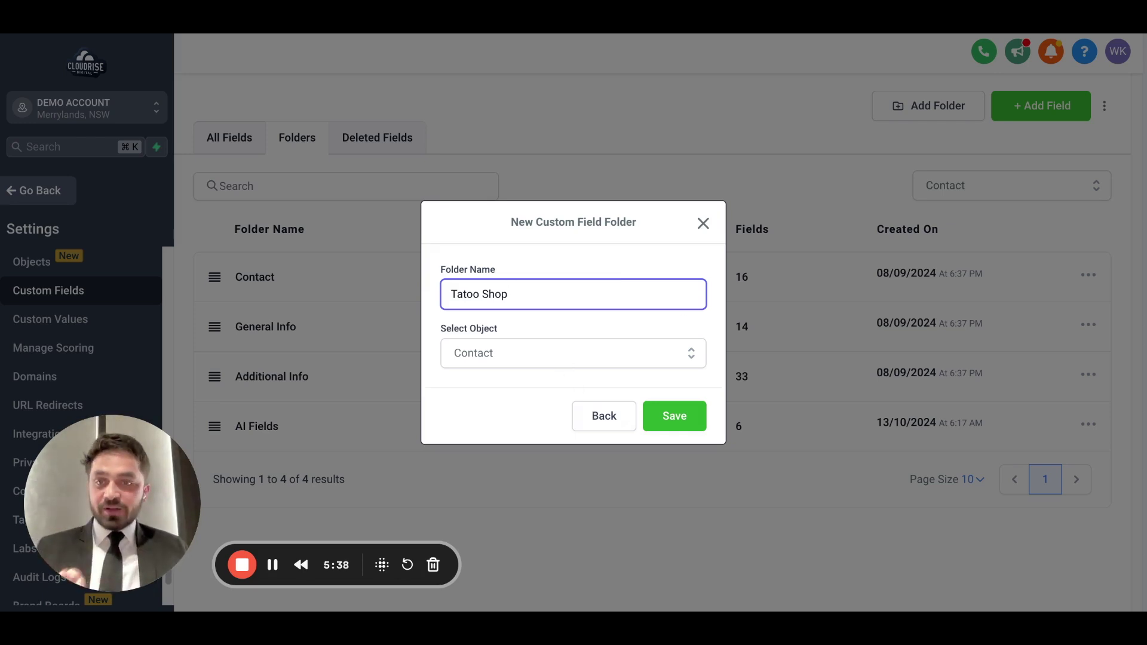
pyautogui.click(538, 359)
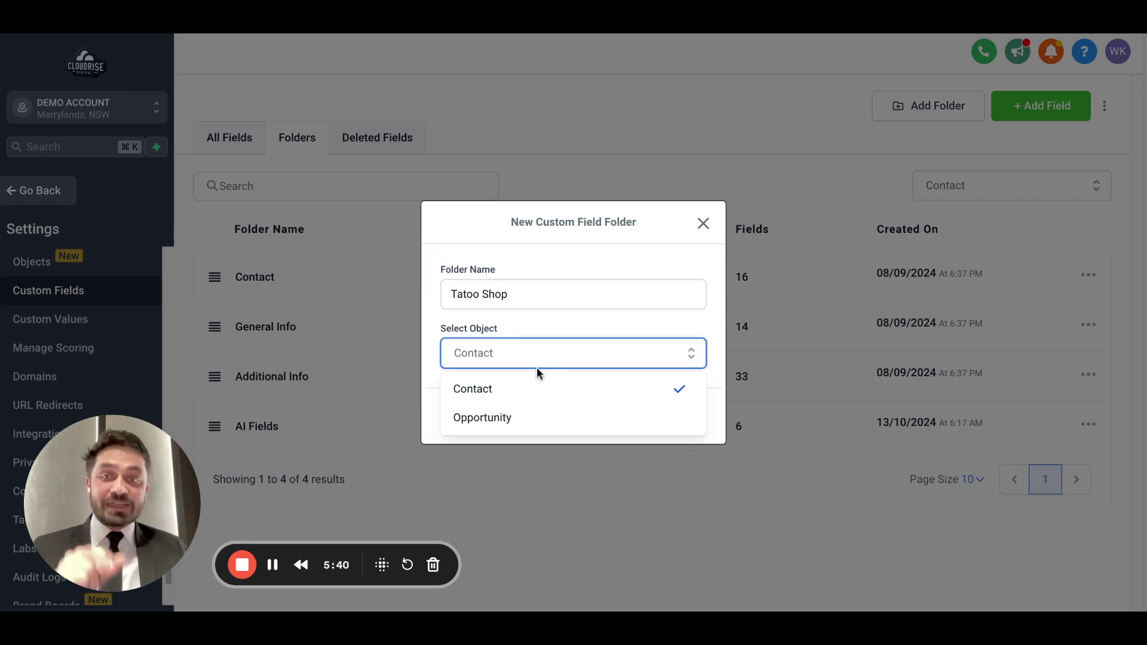
pyautogui.click(544, 366)
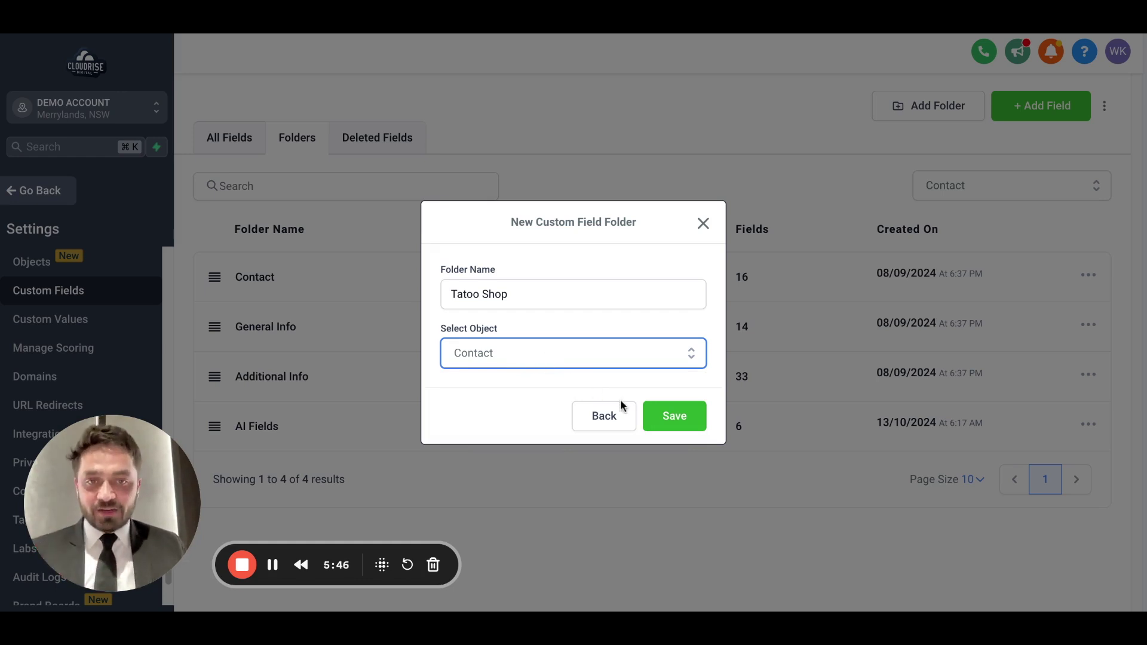
pyautogui.click(674, 417)
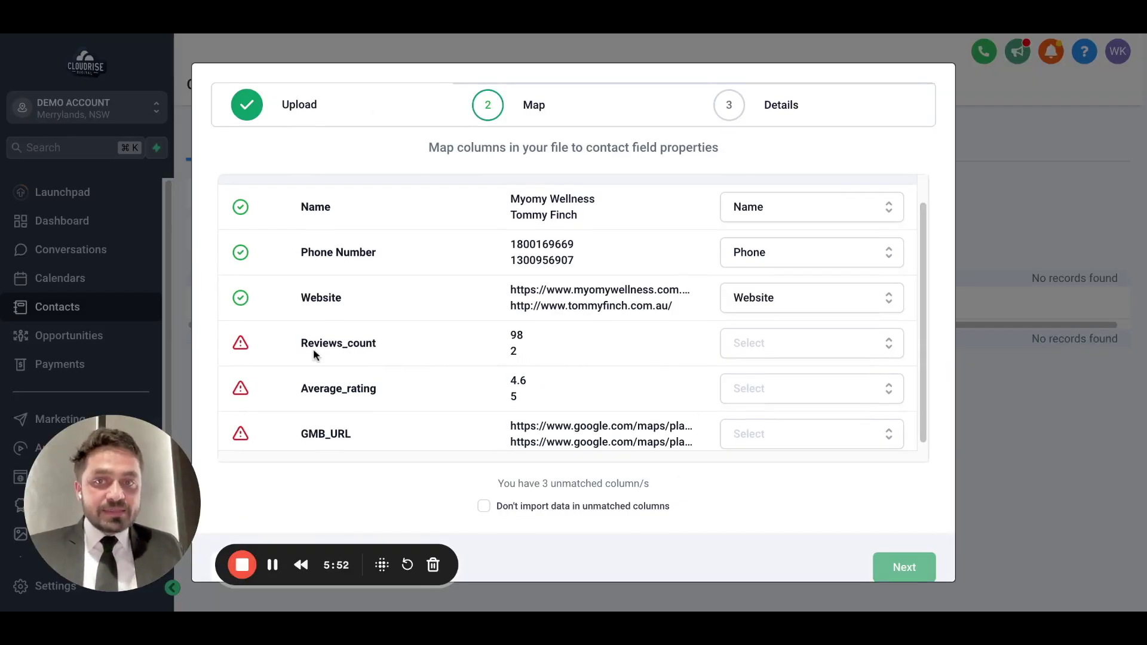
# - Copy the unmatched column header Reviews_count from the contacts import mapping
pyautogui.moveTo(305, 347); pyautogui.dragTo(404, 388)
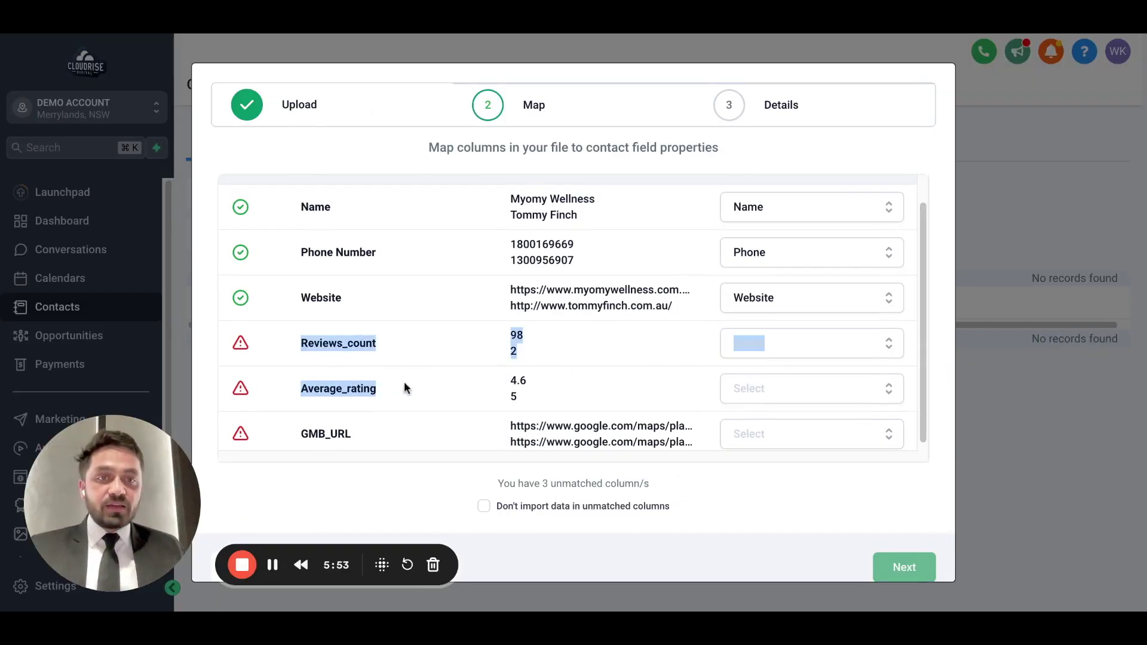
pyautogui.click(677, 341)
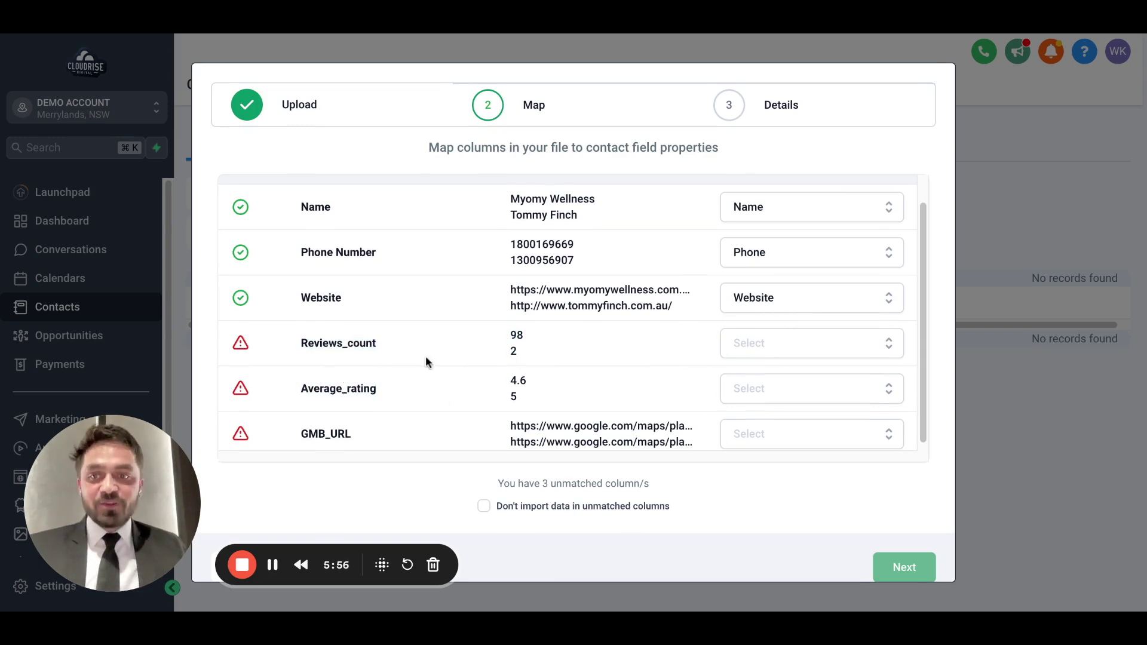
pyautogui.moveTo(309, 344); pyautogui.dragTo(359, 355)
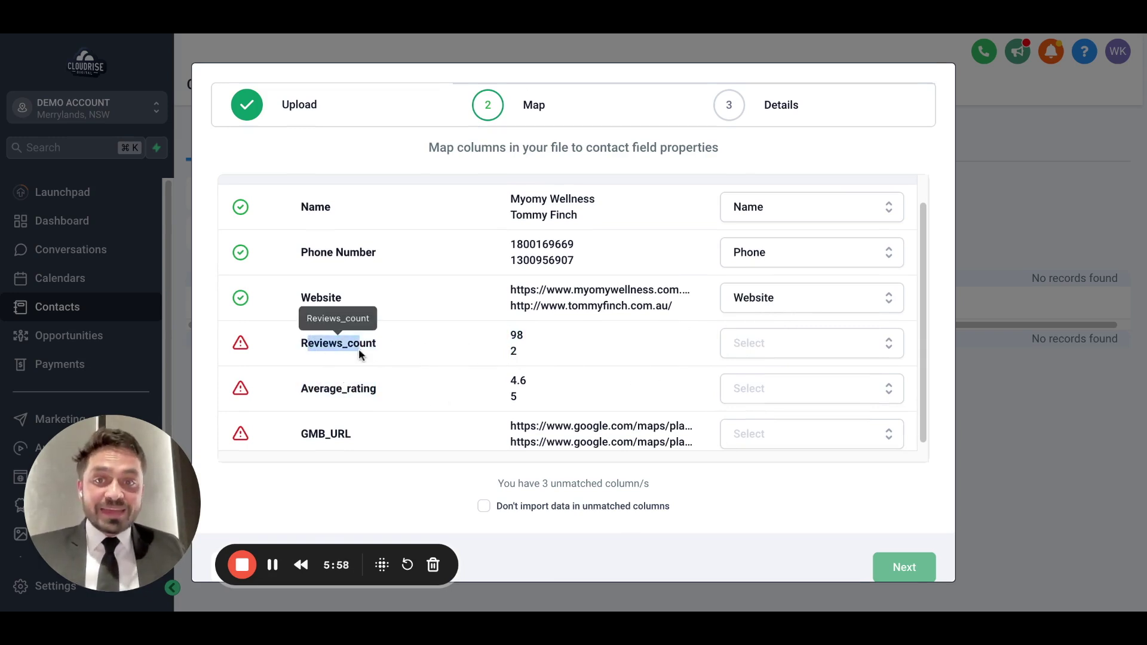
pyautogui.doubleClick(362, 350)
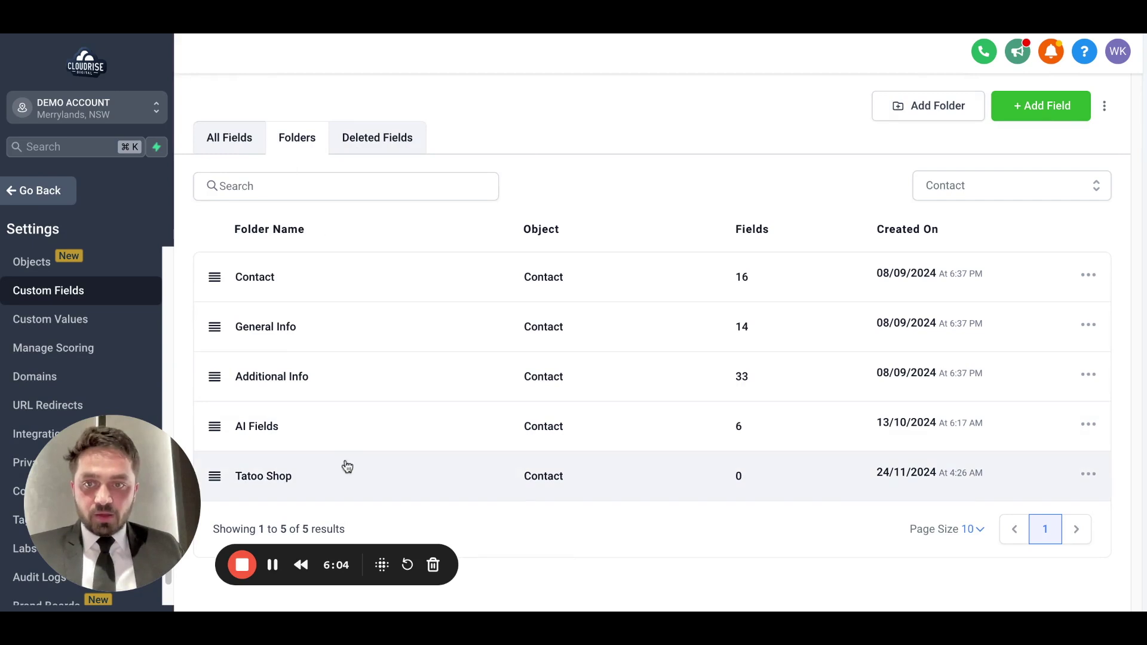
# - Create a Number custom field named Reviews_count for the Contact object in the Tatoo Shop folder
pyautogui.click(297, 478)
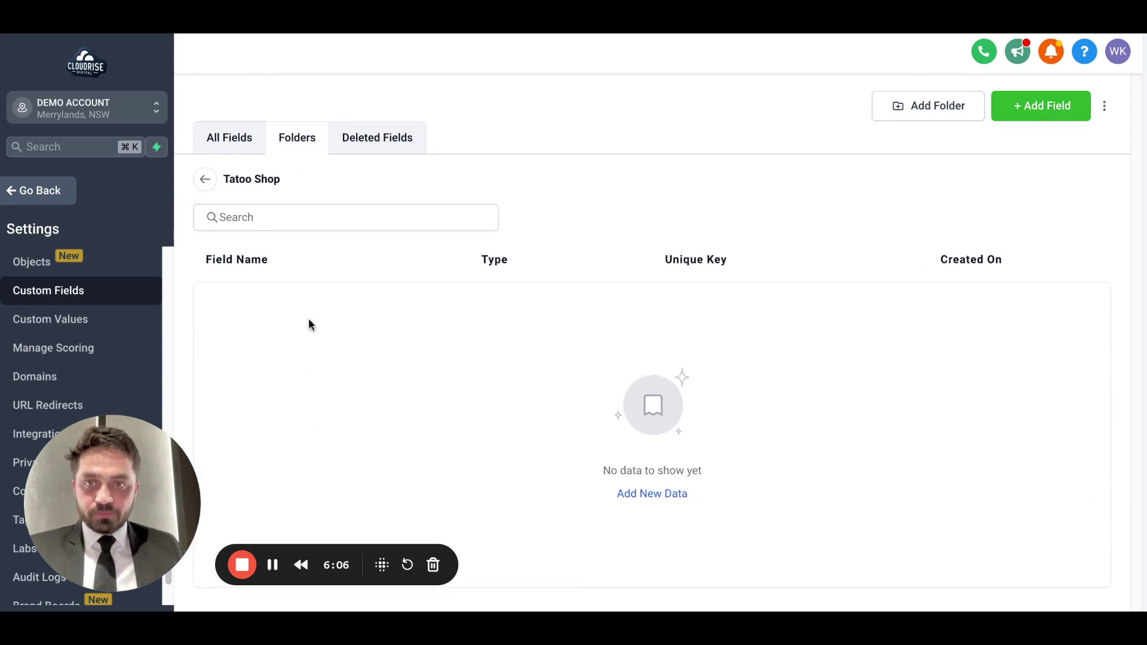
pyautogui.click(1046, 106)
pyautogui.click(333, 200)
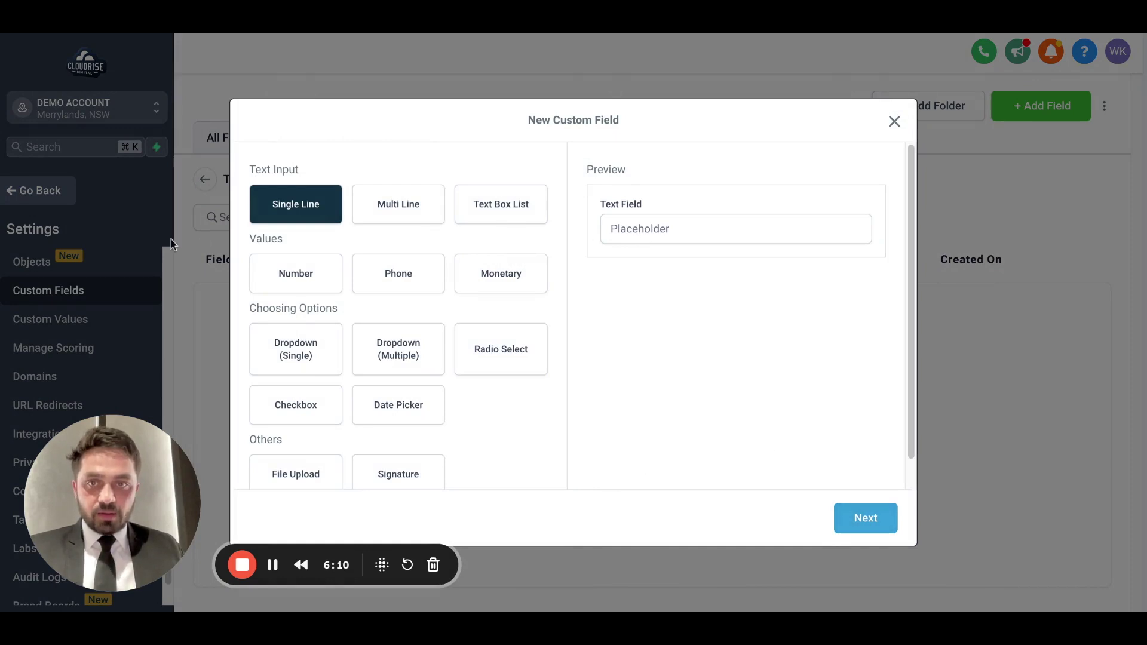
pyautogui.click(299, 276)
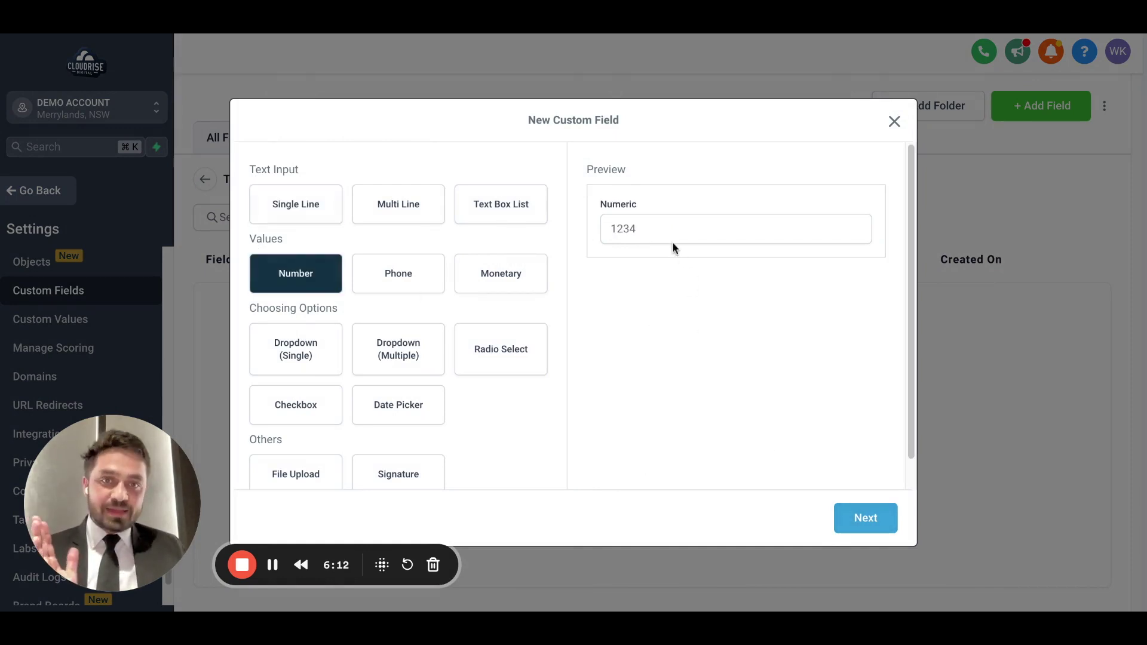
pyautogui.click(865, 517)
pyautogui.click(431, 287)
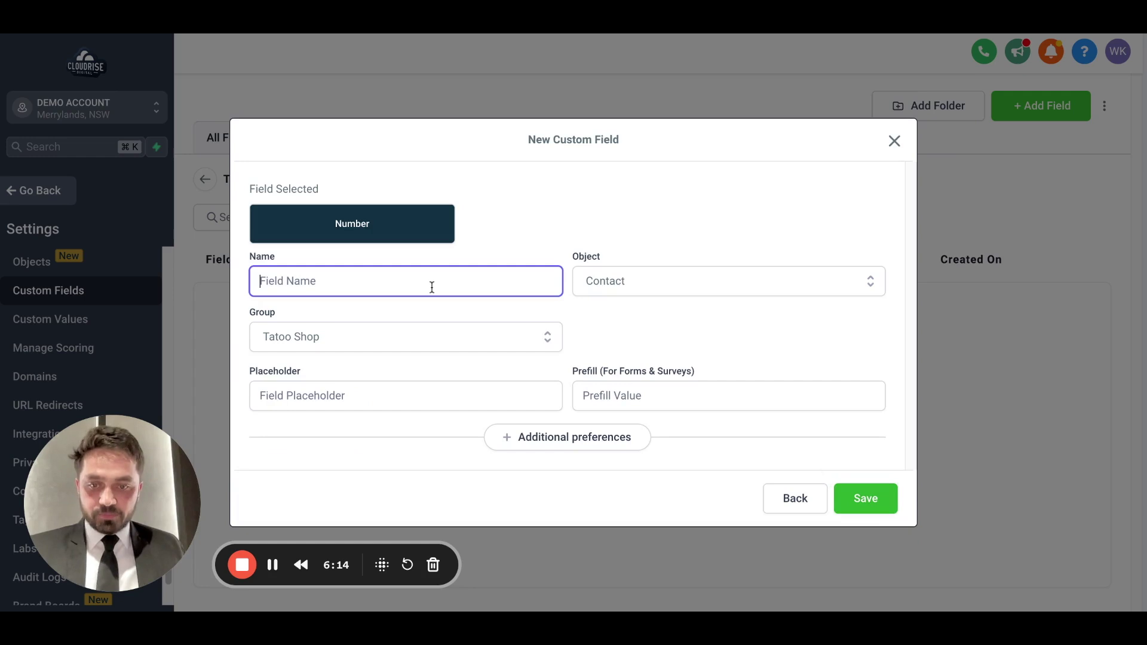
pyautogui.click(660, 292)
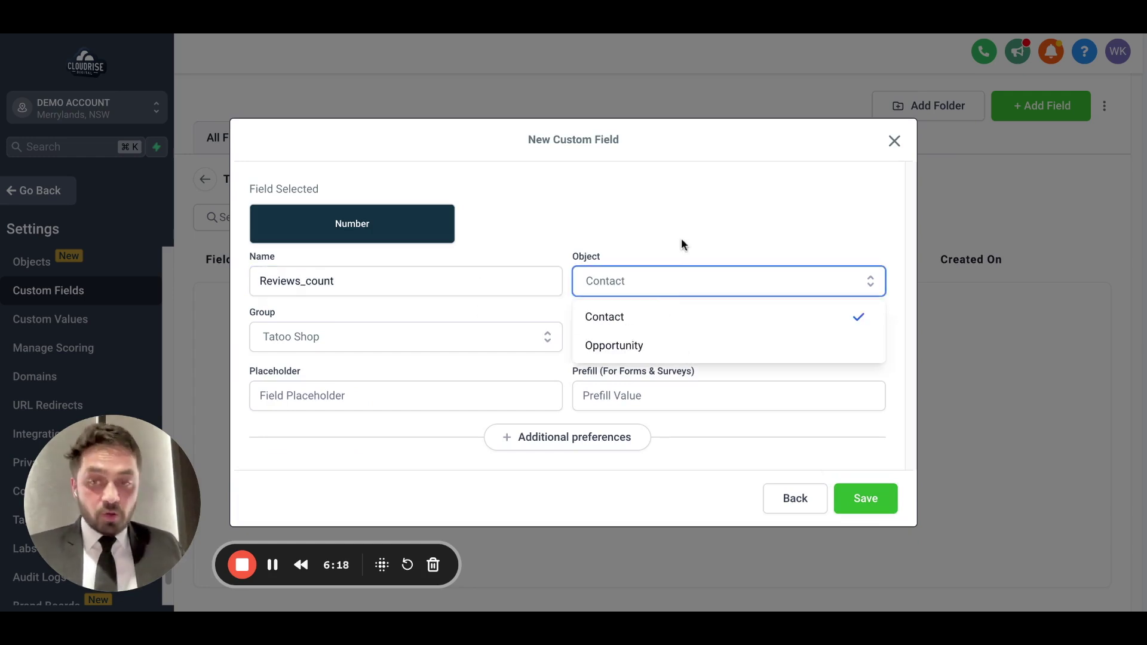
pyautogui.click(668, 246)
pyautogui.click(854, 498)
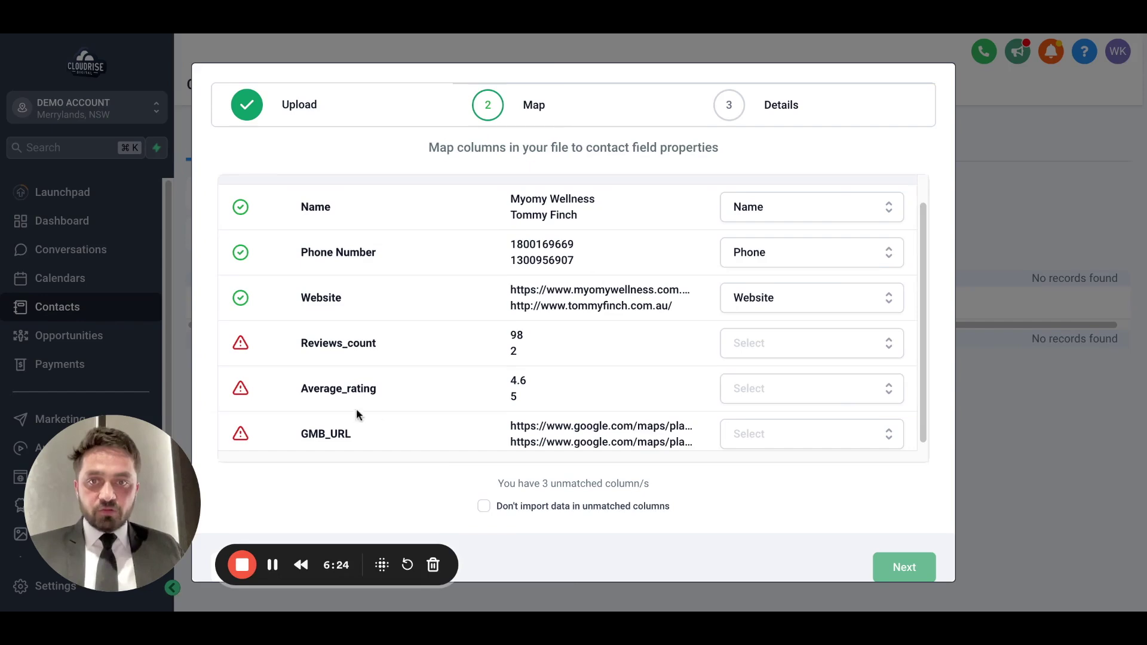
# - Copy the Average_rating header from the import mapping and create a Single Line contact field with that name in the Tatoo Shop folder
pyautogui.doubleClick(320, 392)
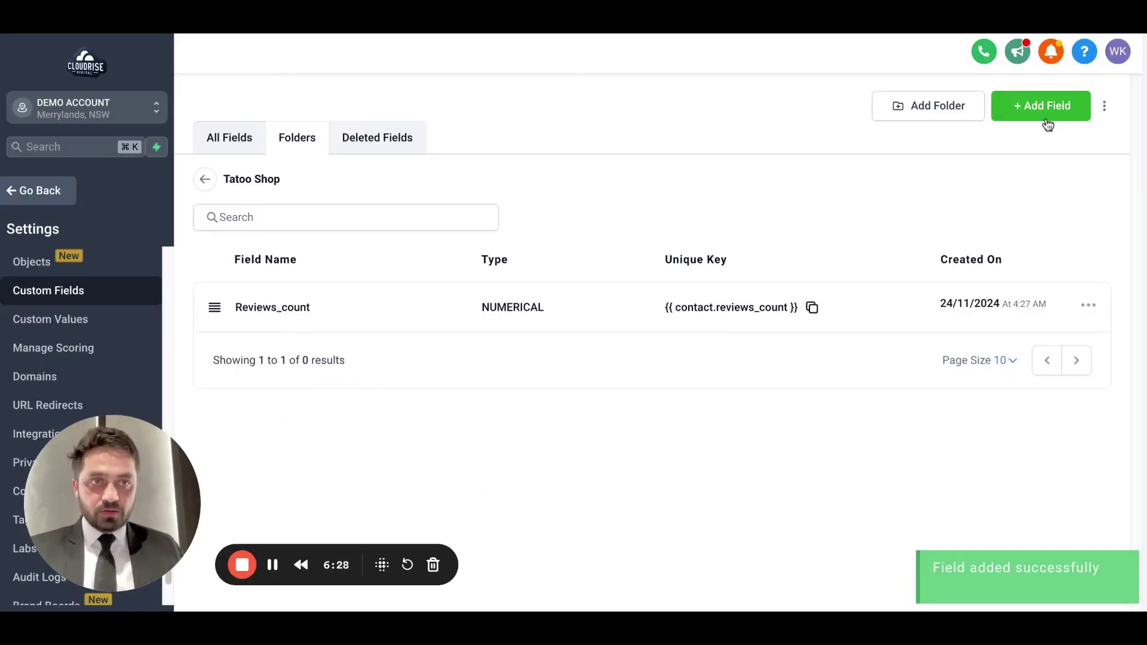
pyautogui.click(1047, 114)
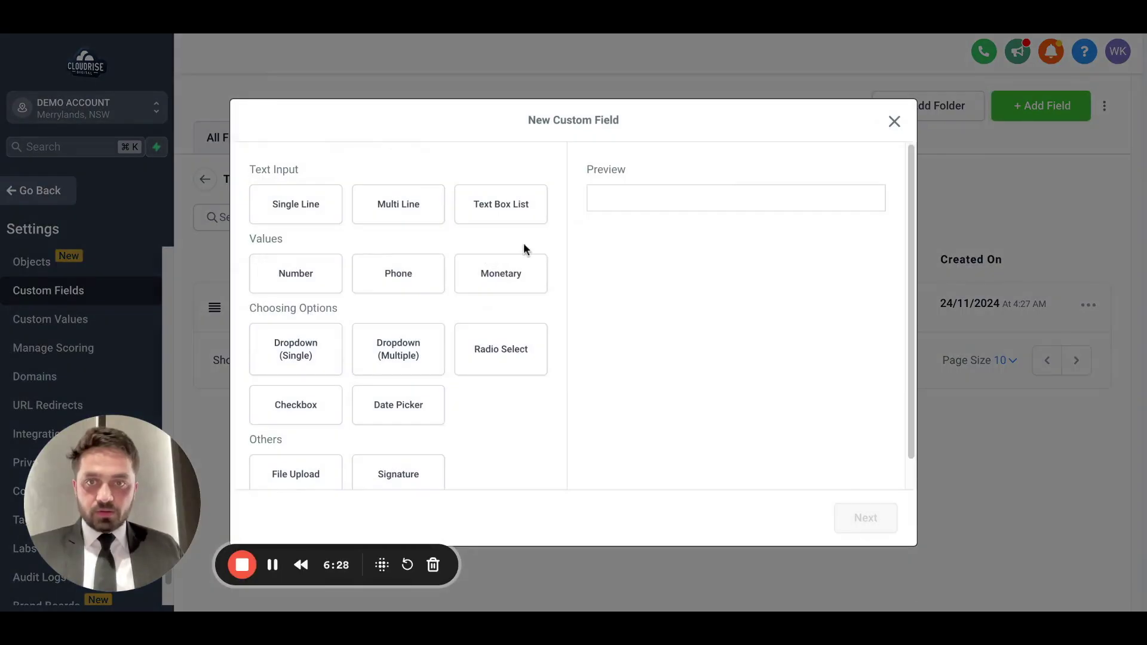
pyautogui.click(325, 218)
pyautogui.click(866, 521)
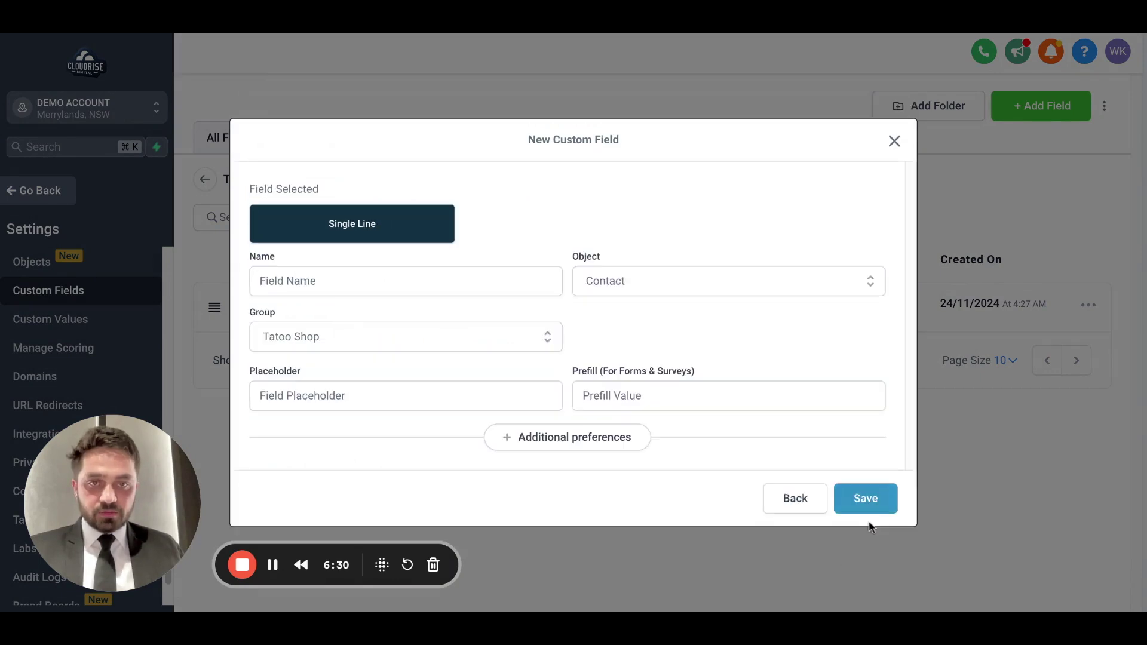
pyautogui.click(399, 290)
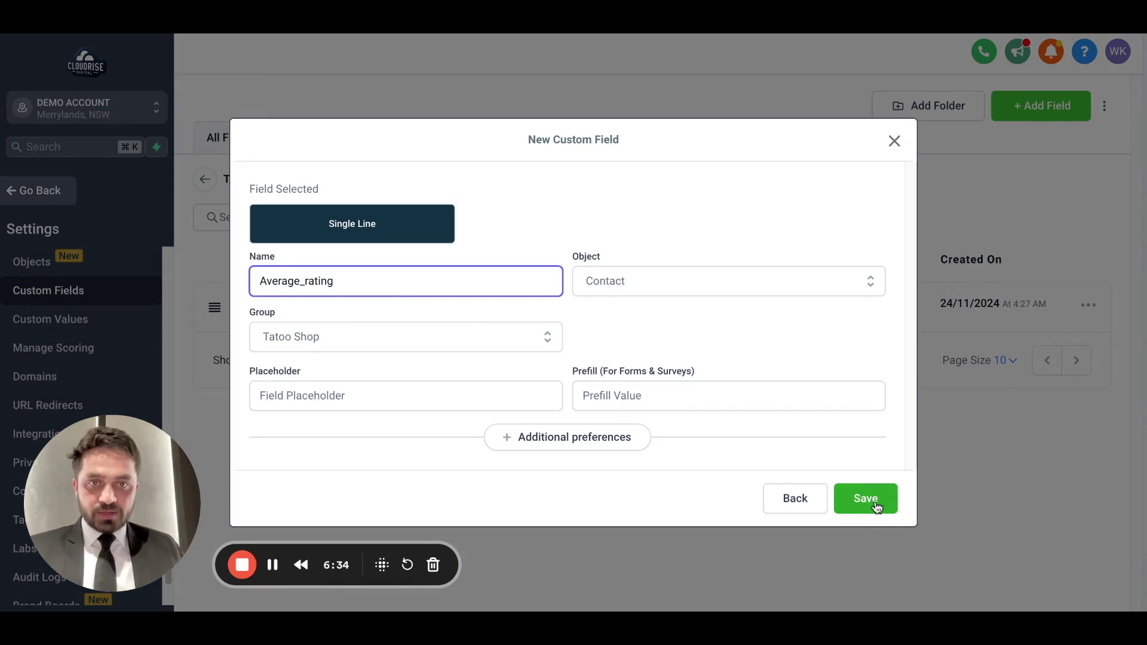
pyautogui.click(877, 506)
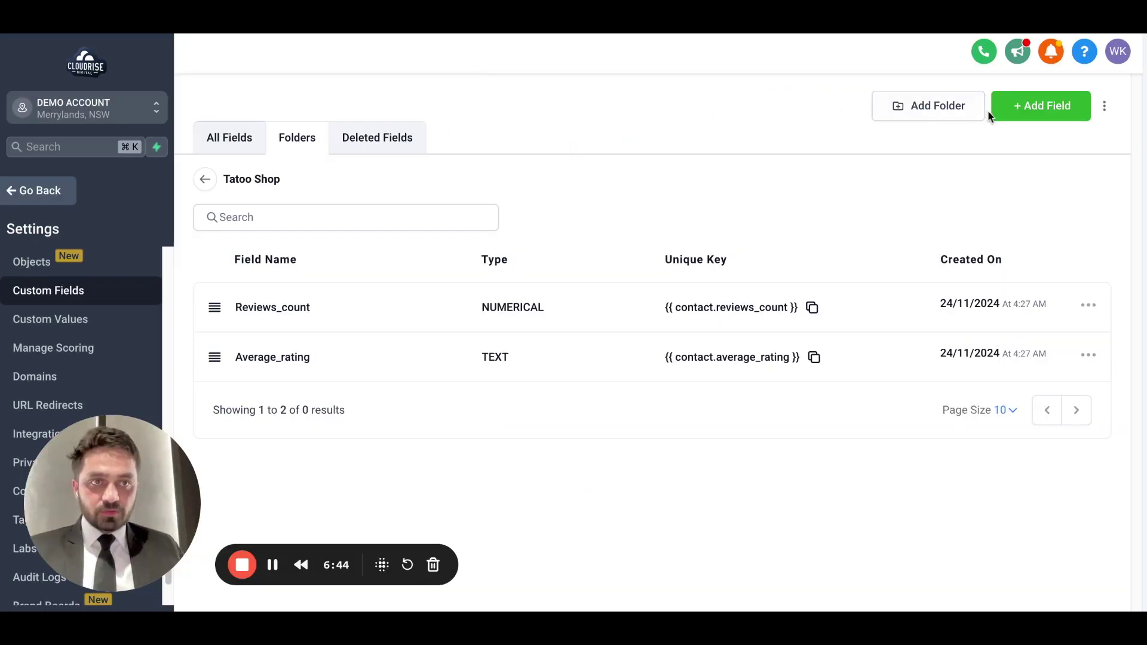
# - Create a Single Line contact field named GMB_URL in the Tatoo Shop folder
pyautogui.click(992, 114)
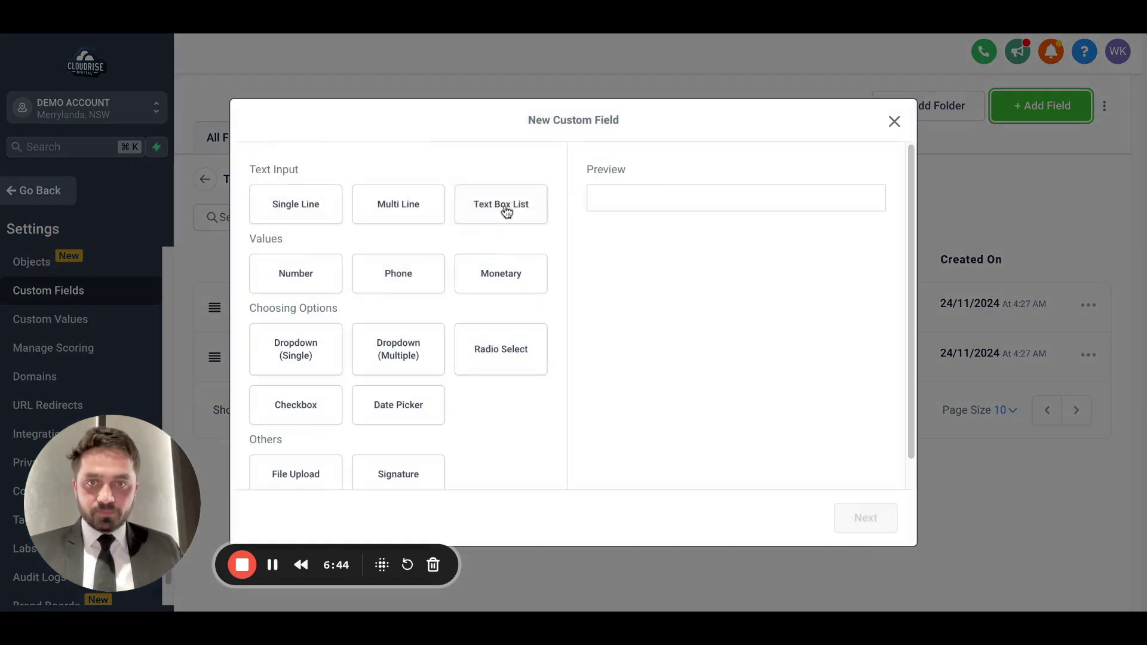
pyautogui.click(332, 207)
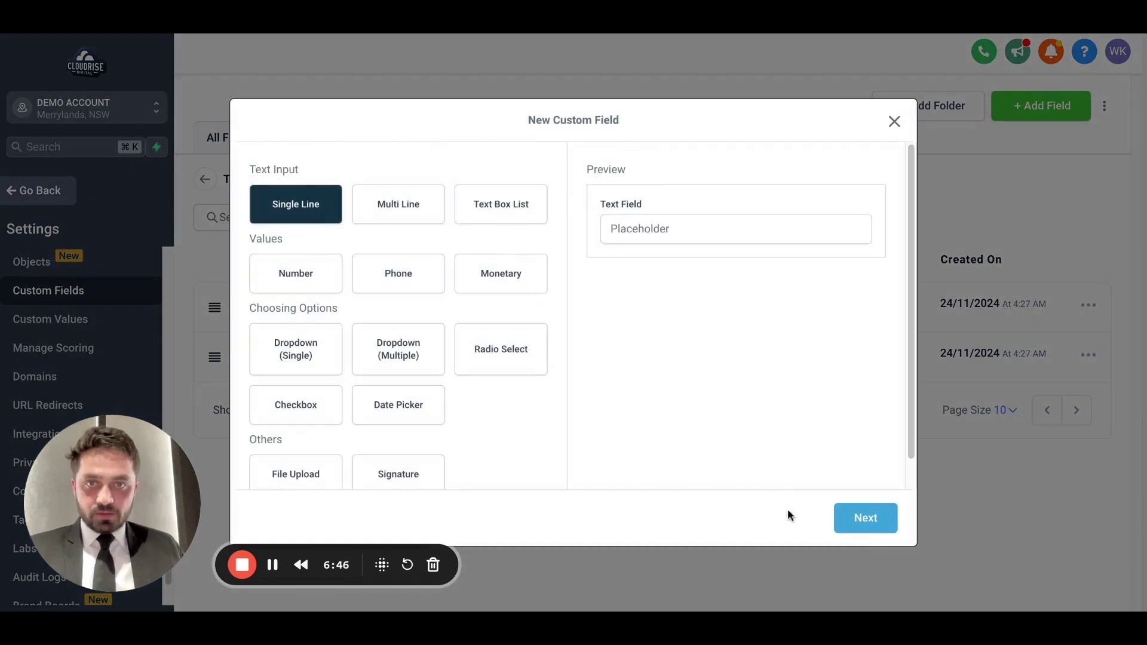
pyautogui.click(865, 519)
pyautogui.click(418, 278)
pyautogui.write('GMB_URL')
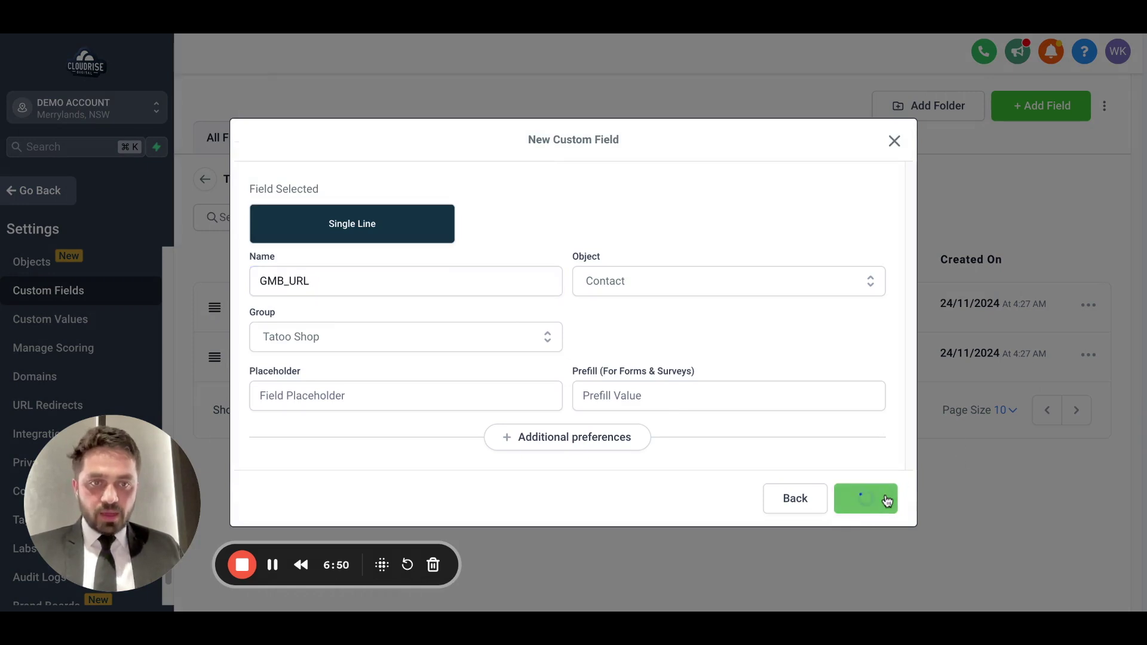
pyautogui.click(884, 499)
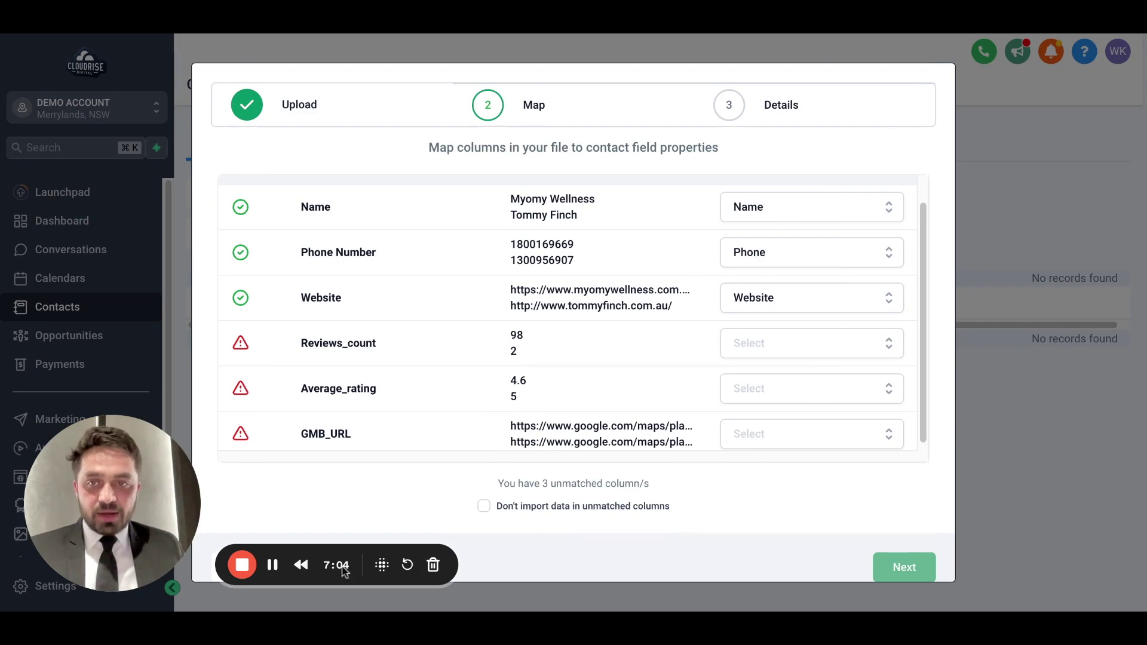
# - Cancel the open contacts import, upload the tattoo shop leads CSV again as a fresh import, and continue to the column mapping
pyautogui.moveTo(149, 493); pyautogui.dragTo(150, 426)
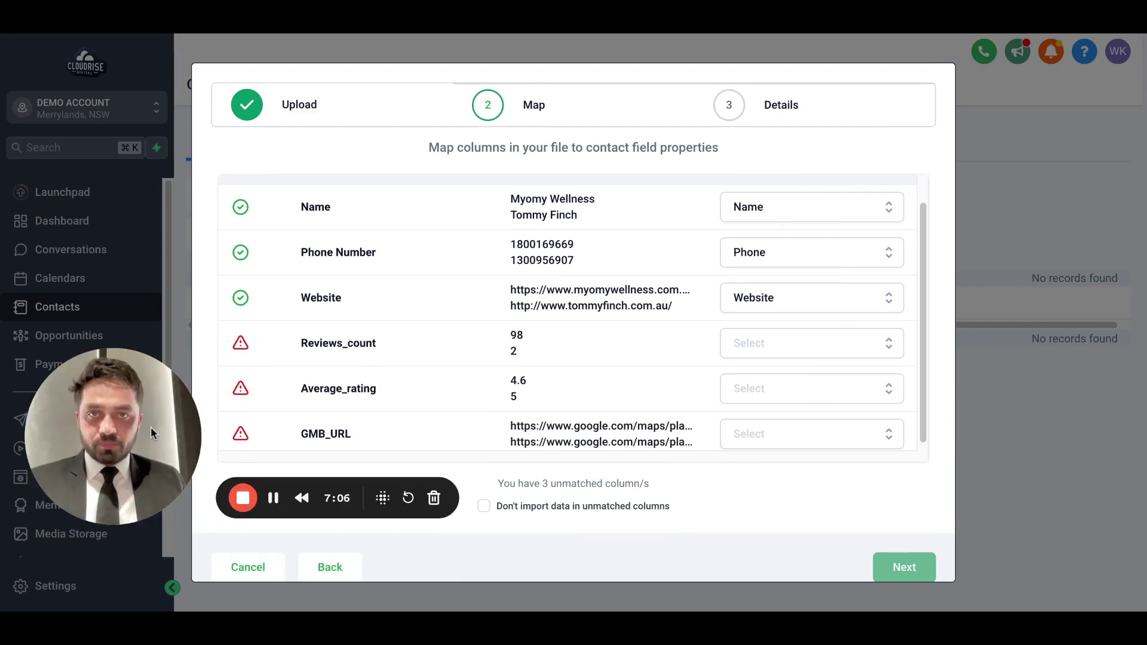
pyautogui.moveTo(116, 486); pyautogui.dragTo(114, 397)
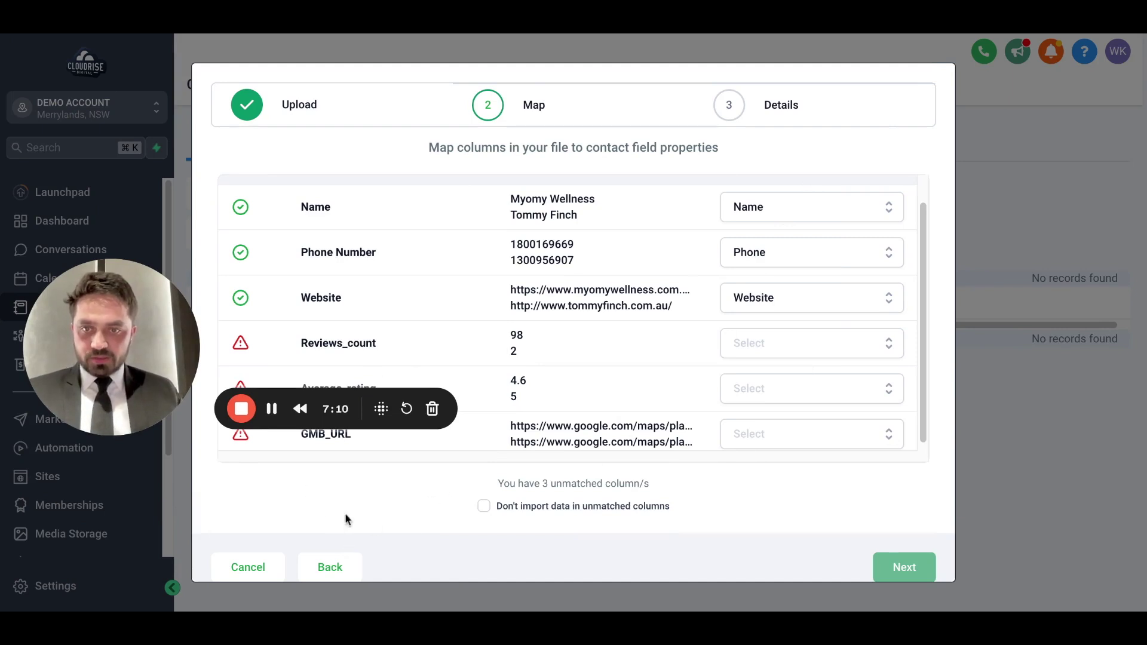
pyautogui.click(254, 572)
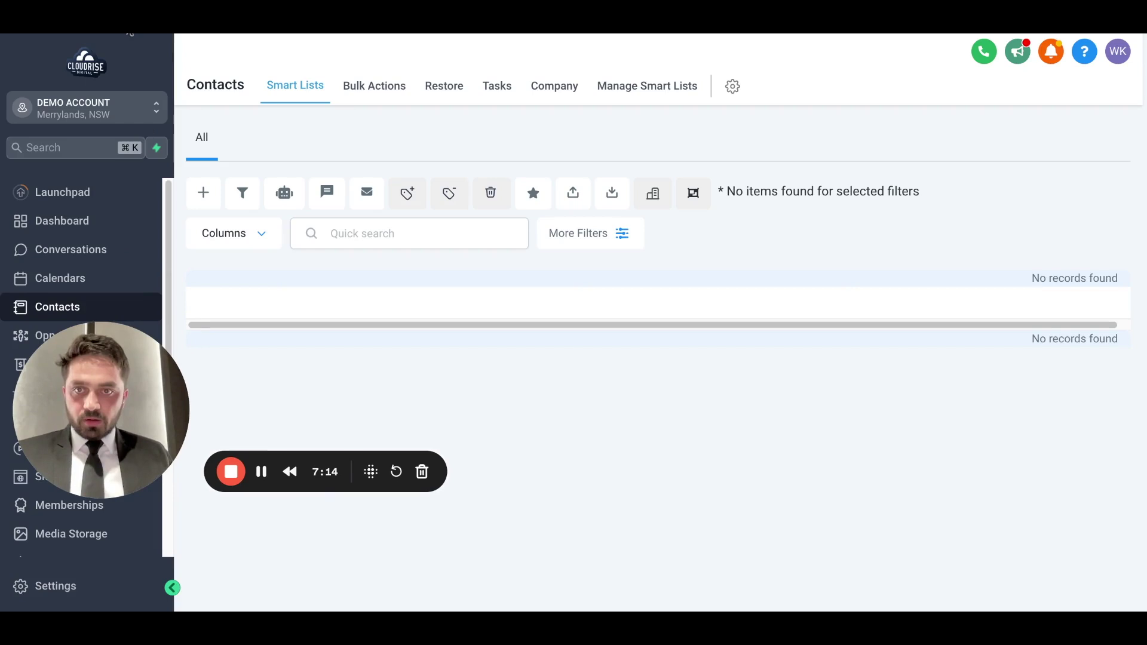
pyautogui.click(603, 205)
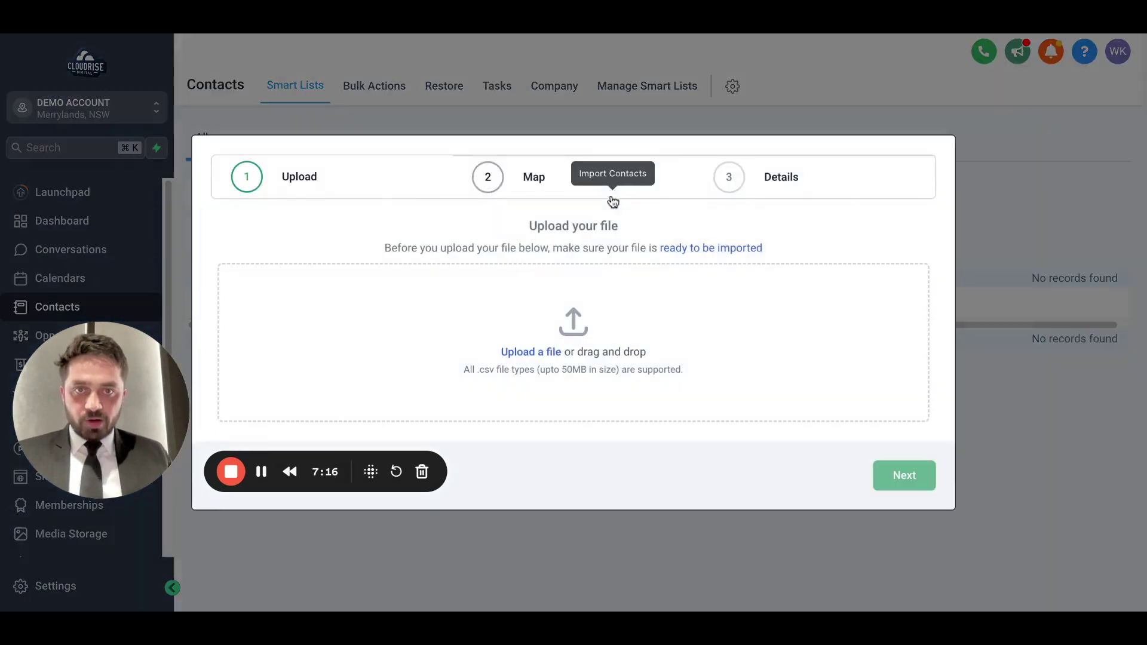
pyautogui.click(550, 351)
pyautogui.click(896, 482)
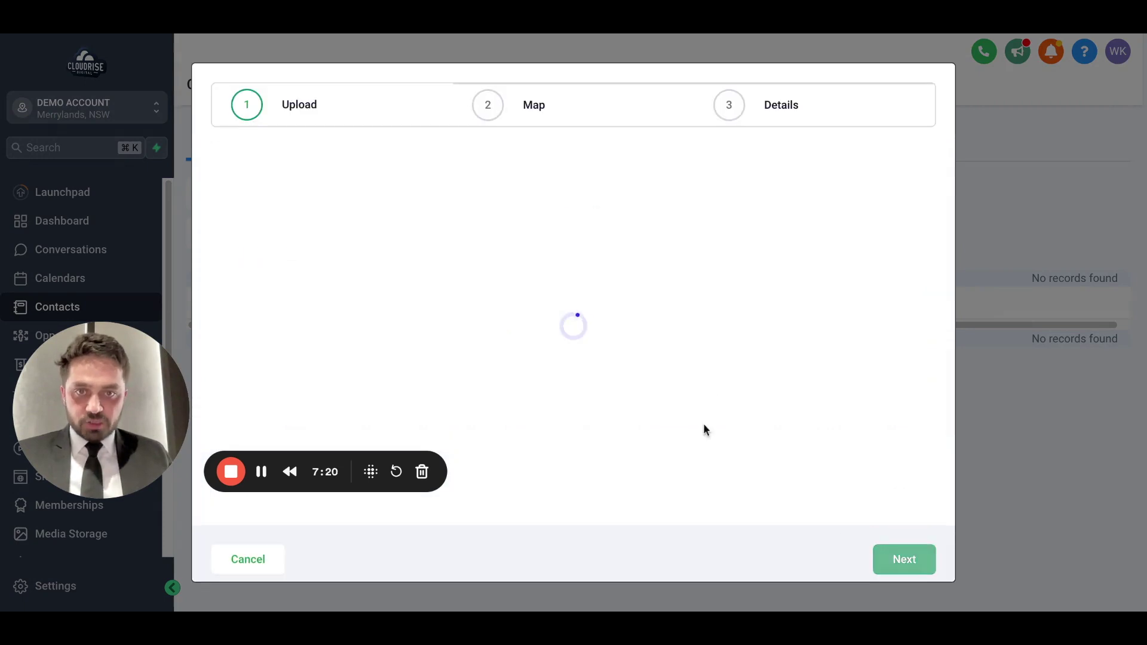
pyautogui.moveTo(389, 475); pyautogui.dragTo(383, 306)
pyautogui.scroll(-1, 497, 387)
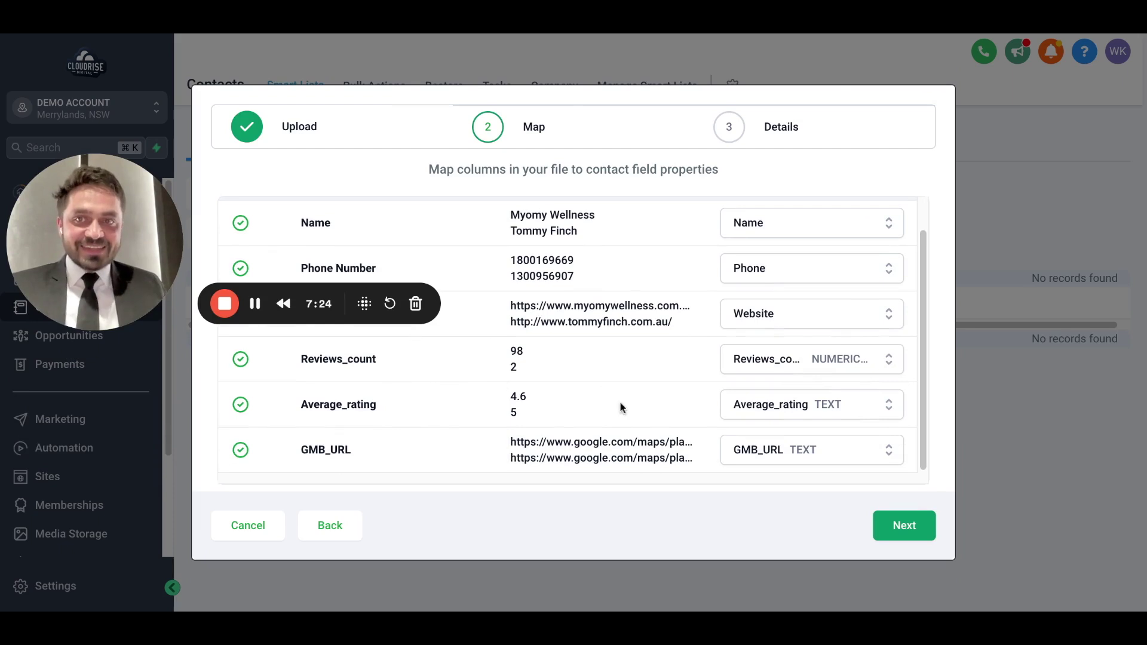
# - Accept the column mapping and name the import Tatoo shop vic
pyautogui.moveTo(88, 246); pyautogui.dragTo(87, 287)
pyautogui.click(905, 525)
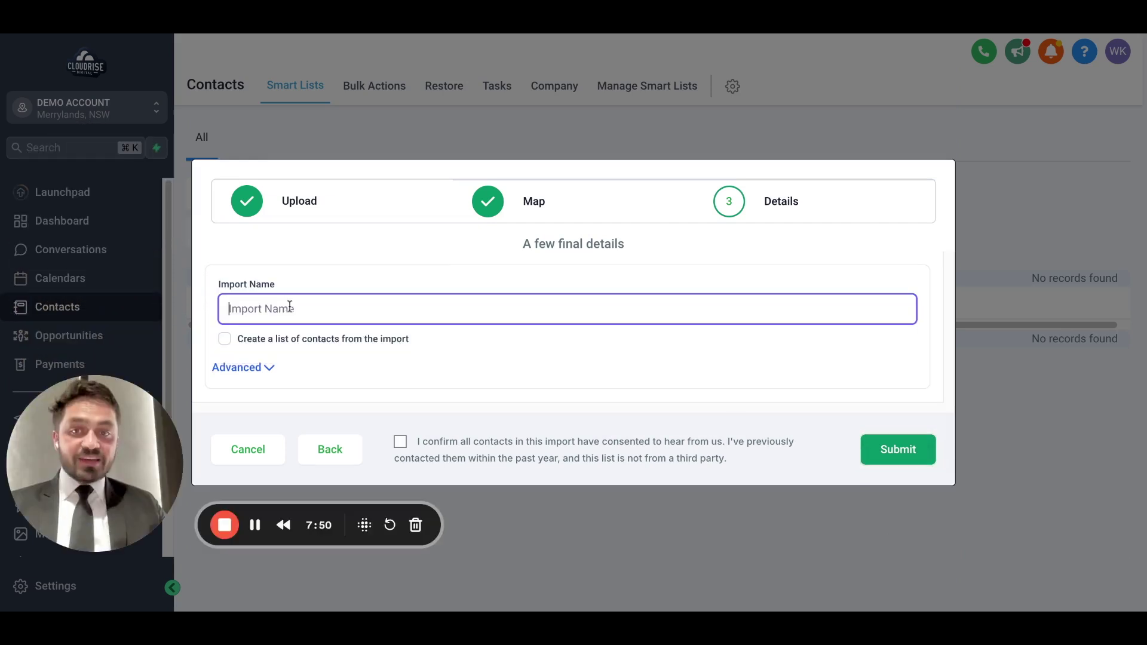
pyautogui.write('Tatoo shop vic')
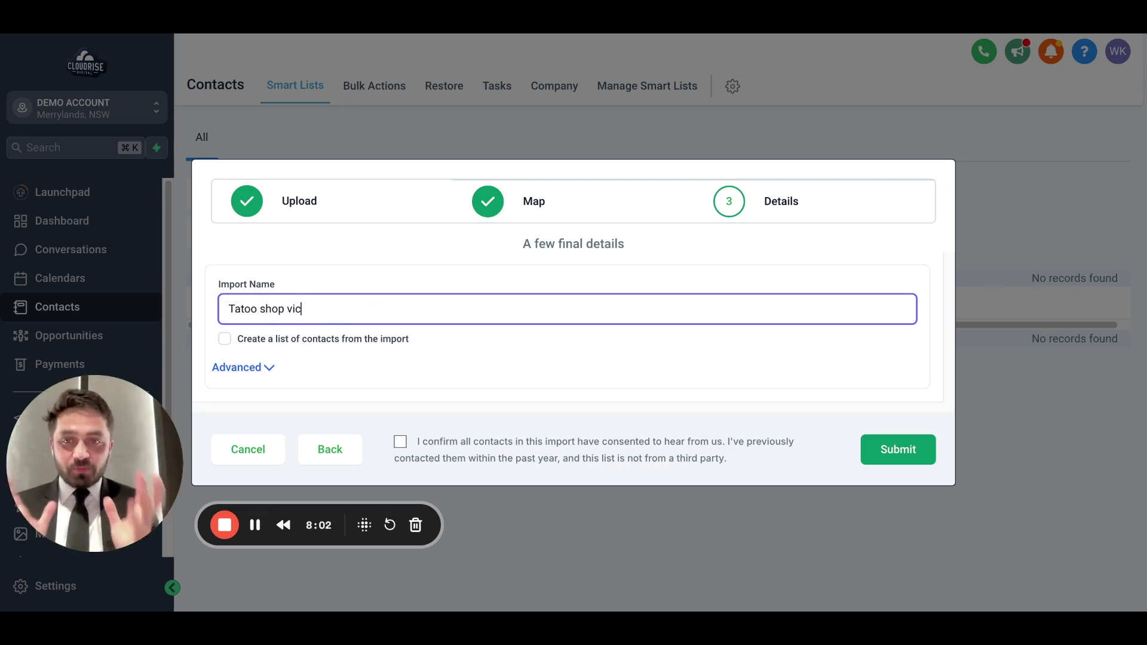
# - Expand the import's advanced options and create the tag tatoo_21 for the imported contacts
pyautogui.click(261, 367)
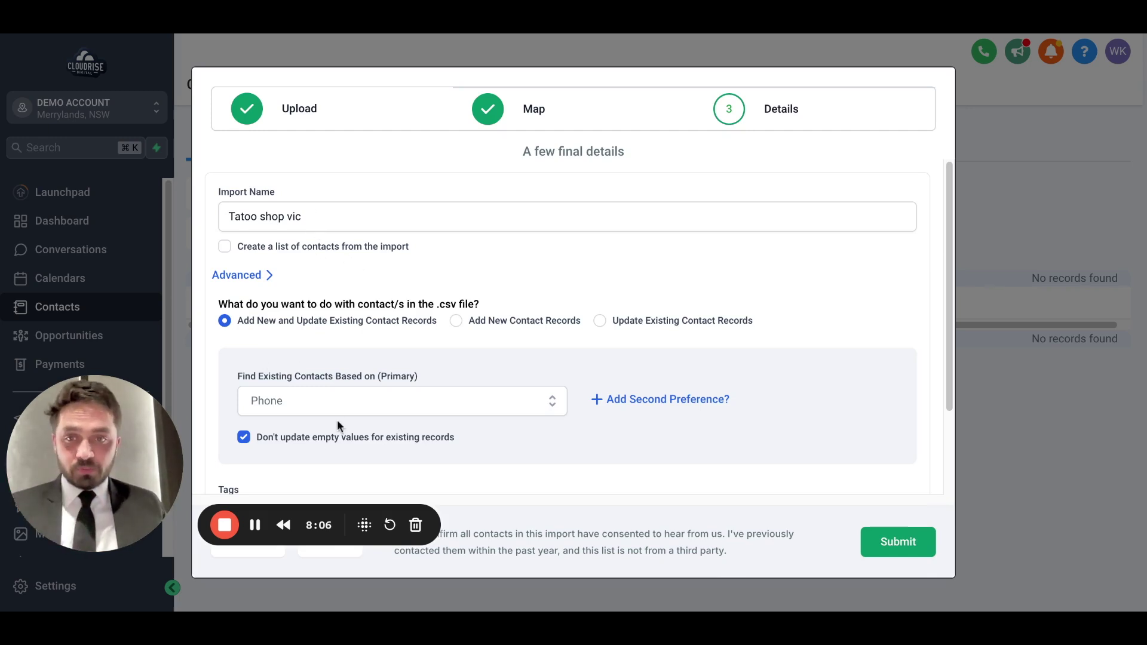
pyautogui.scroll(-2, 376, 401)
pyautogui.click(375, 406)
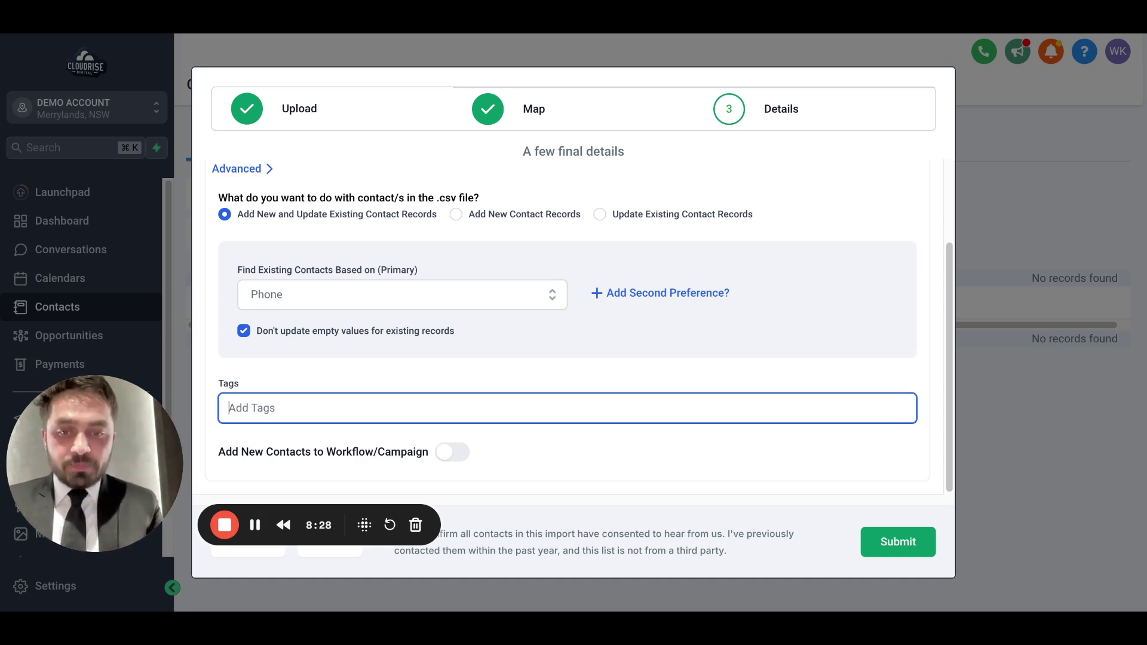
pyautogui.write('tatoo')
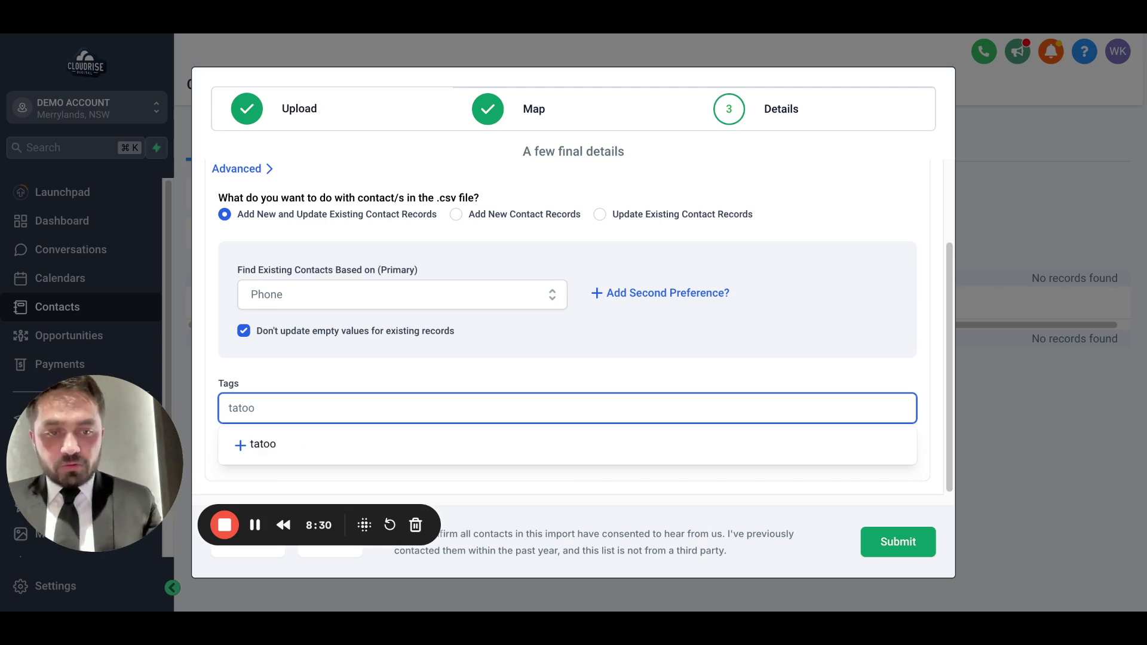
pyautogui.write('_21')
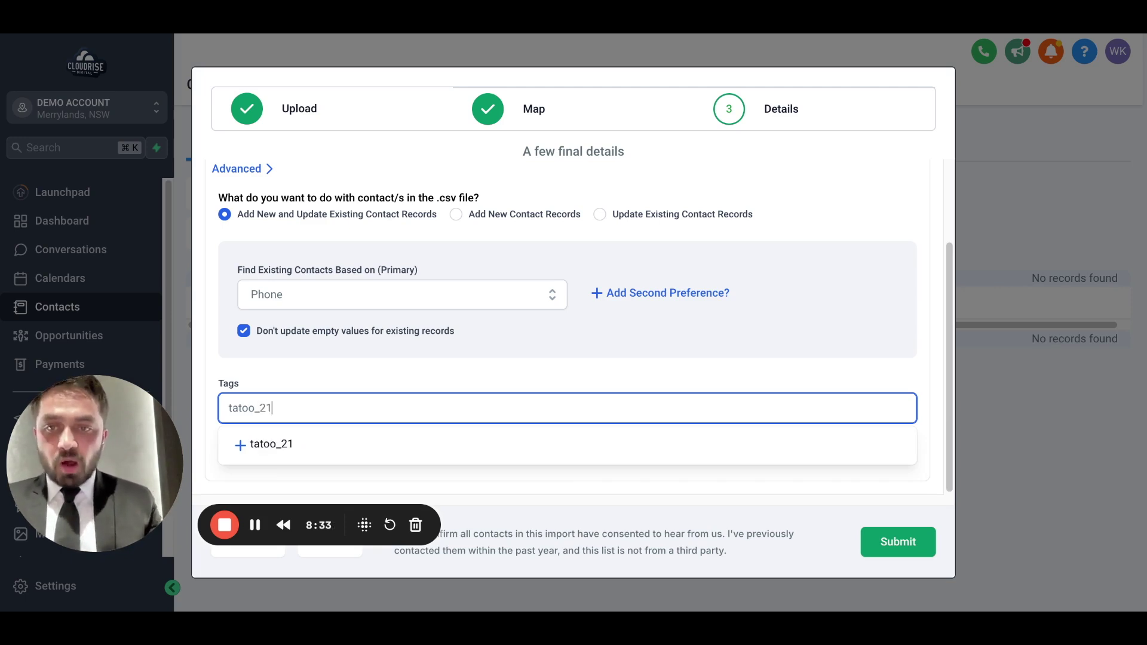
pyautogui.click(284, 443)
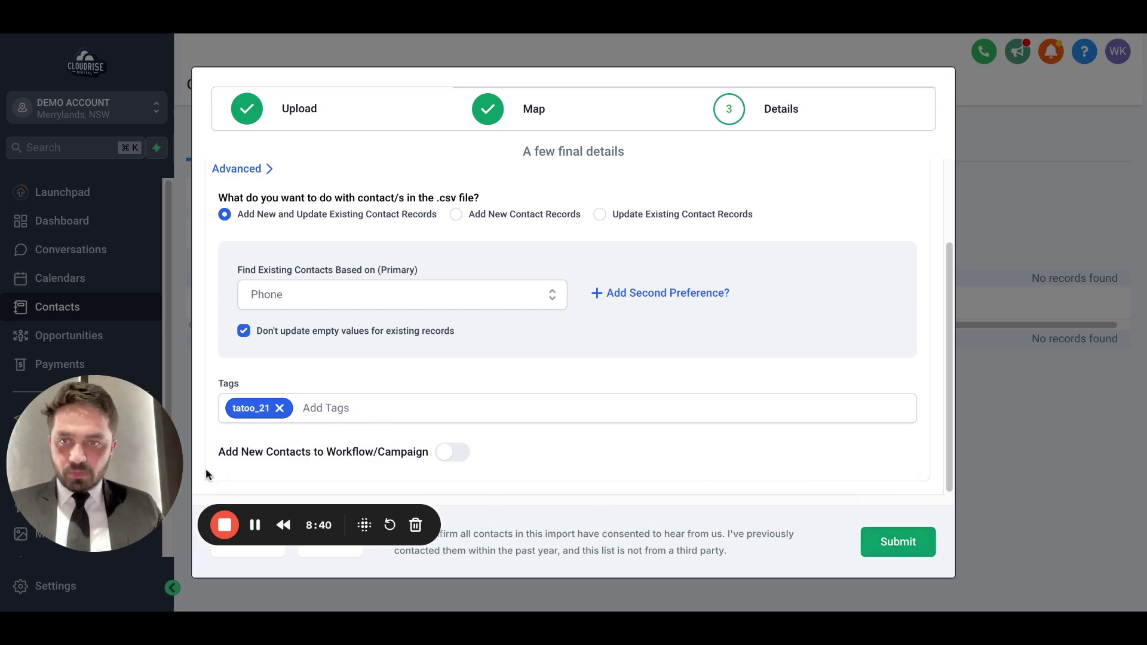
# - Confirm that the contacts have consented, submit the import, and open its progress view
pyautogui.moveTo(74, 445); pyautogui.dragTo(87, 376)
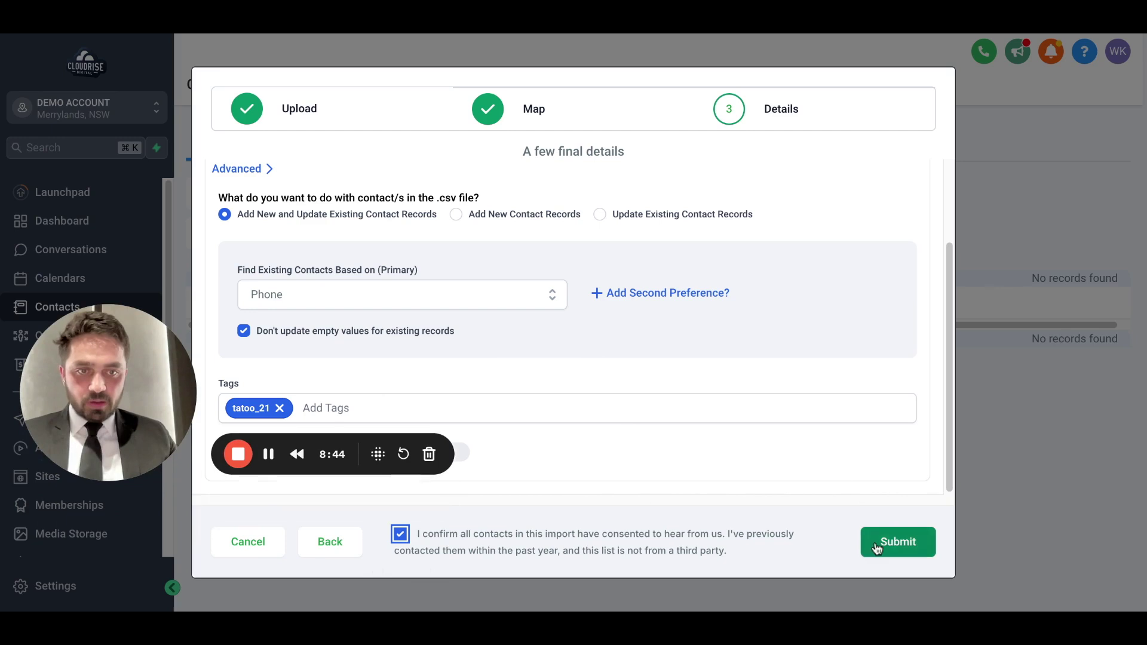
pyautogui.click(898, 541)
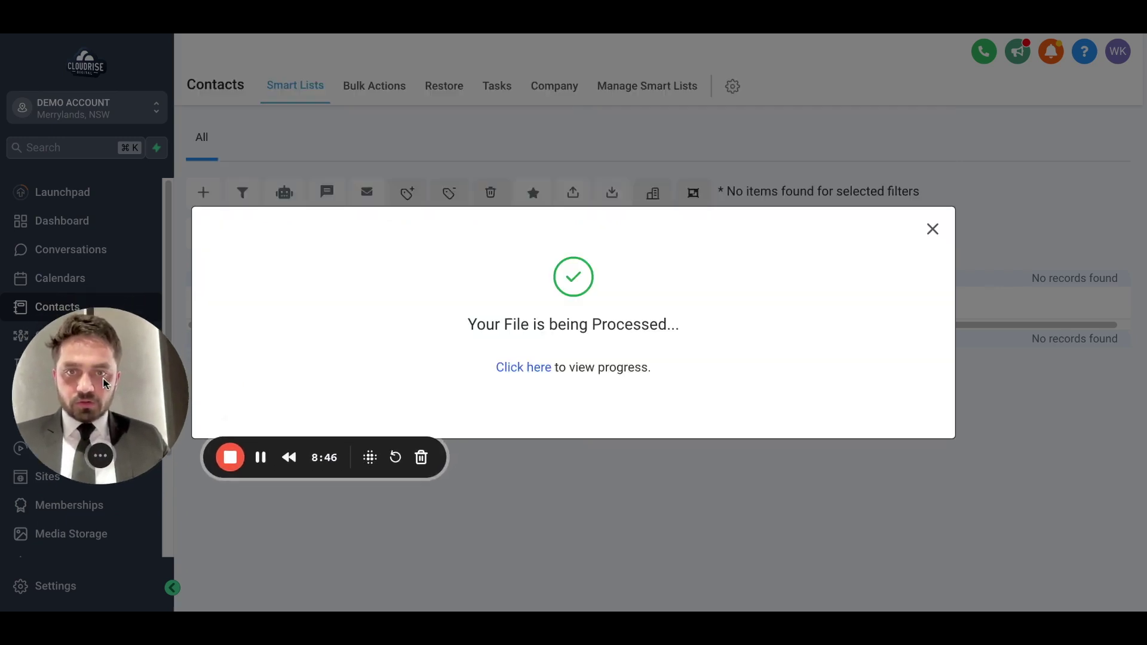
pyautogui.click(540, 368)
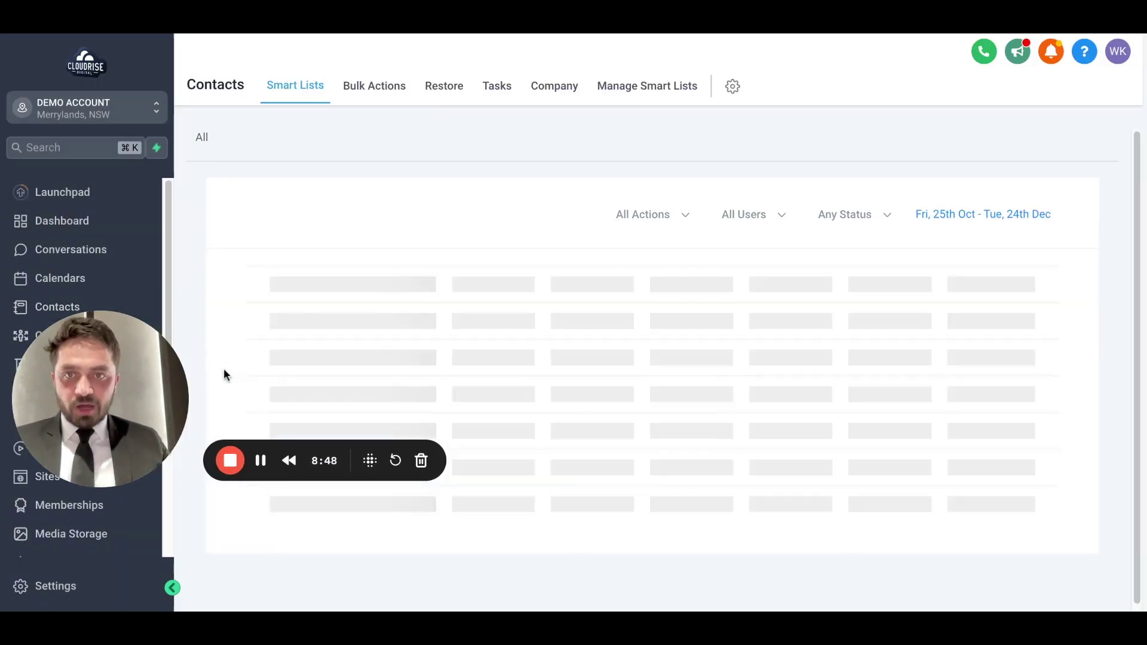
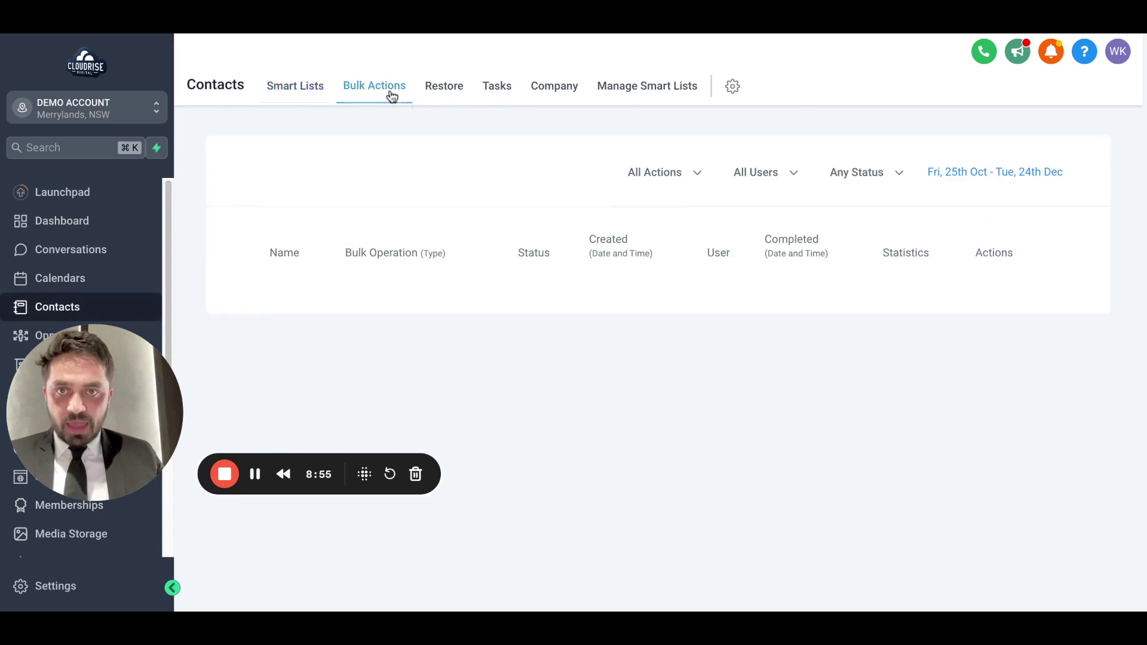
# - Return to the contacts in Smart Lists, look through the imported records, and select all of them
pyautogui.click(664, 91)
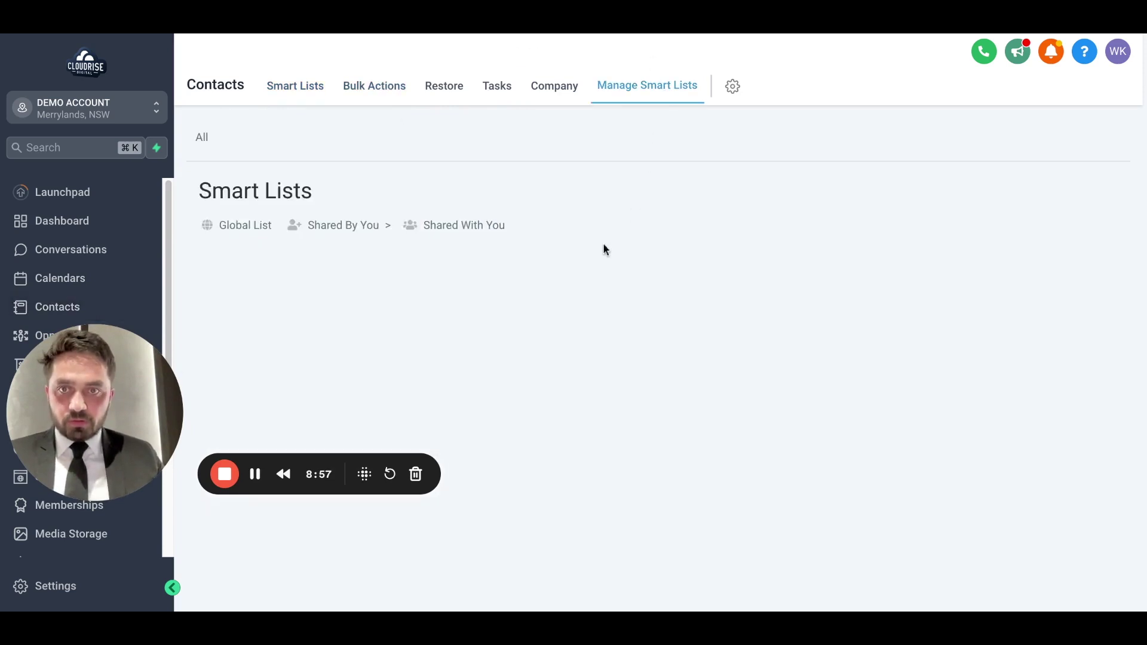
pyautogui.click(279, 96)
pyautogui.scroll(-5, 639, 359)
pyautogui.scroll(5, 636, 376)
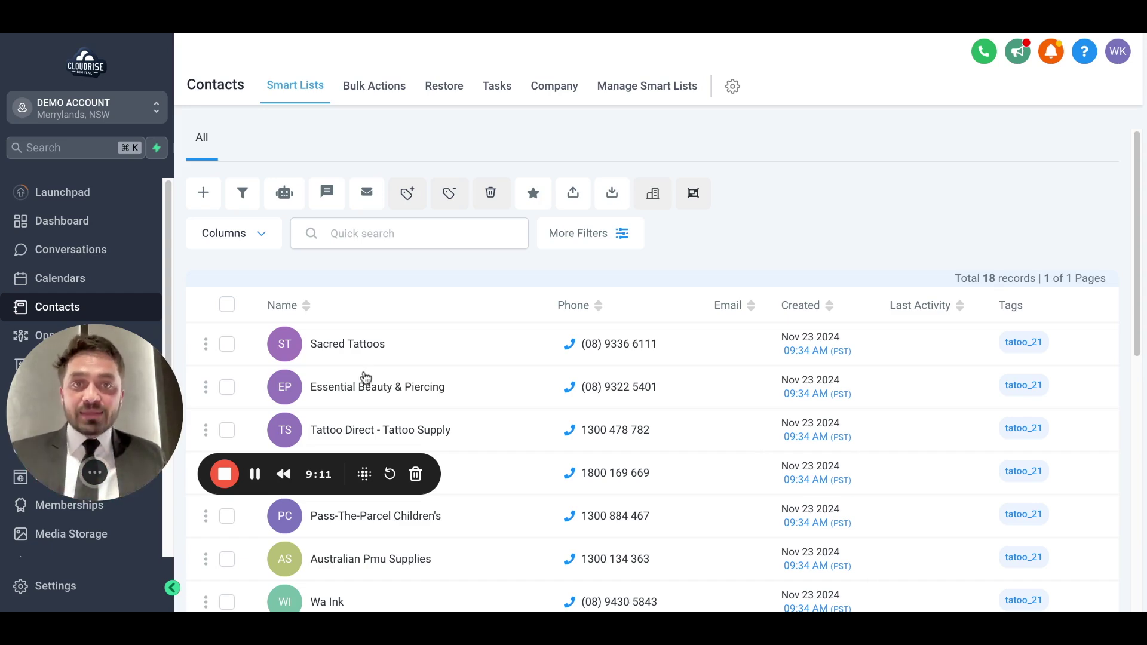
pyautogui.click(227, 305)
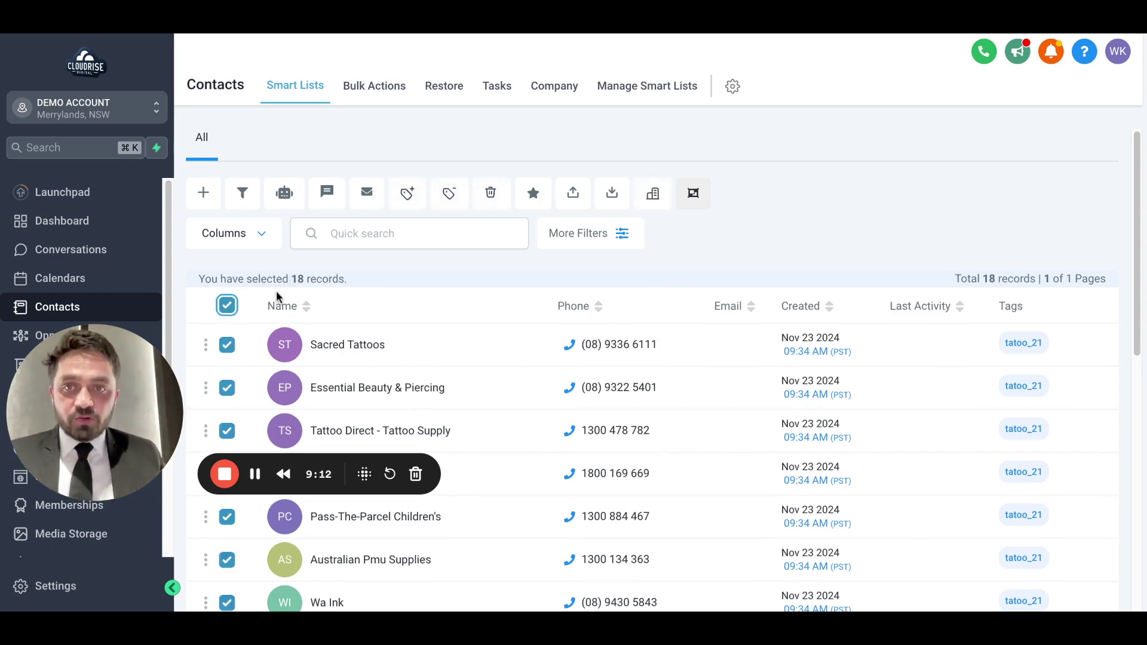
# - Clear the selection of all imported contacts
pyautogui.scroll(-4, 334, 295)
pyautogui.scroll(4, 436, 272)
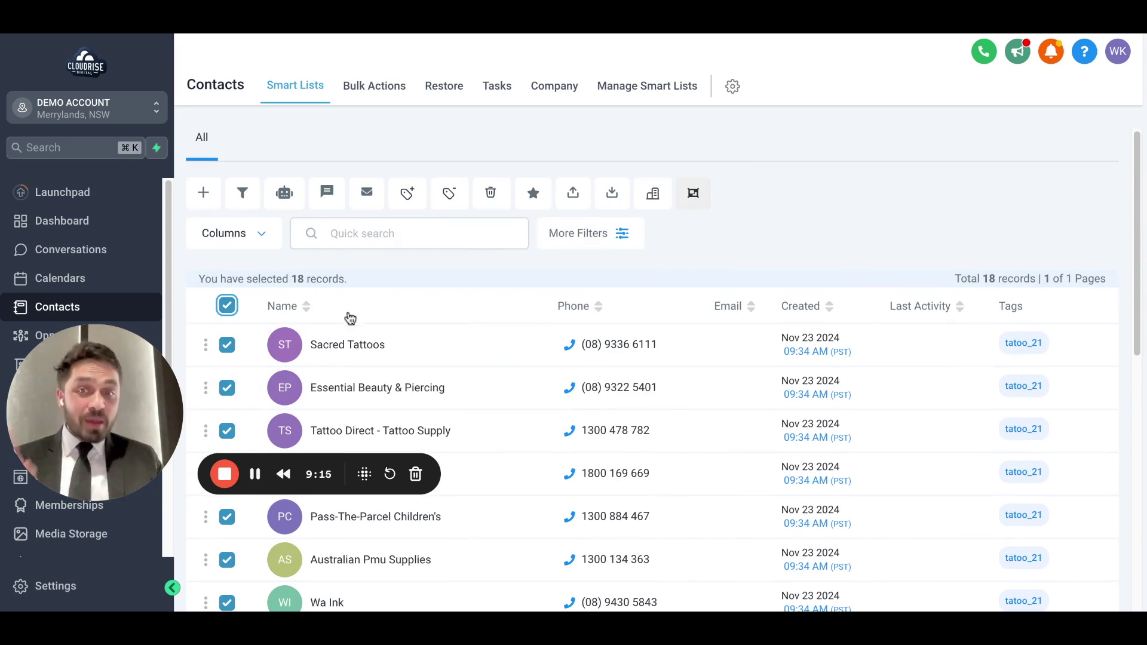
pyautogui.click(227, 304)
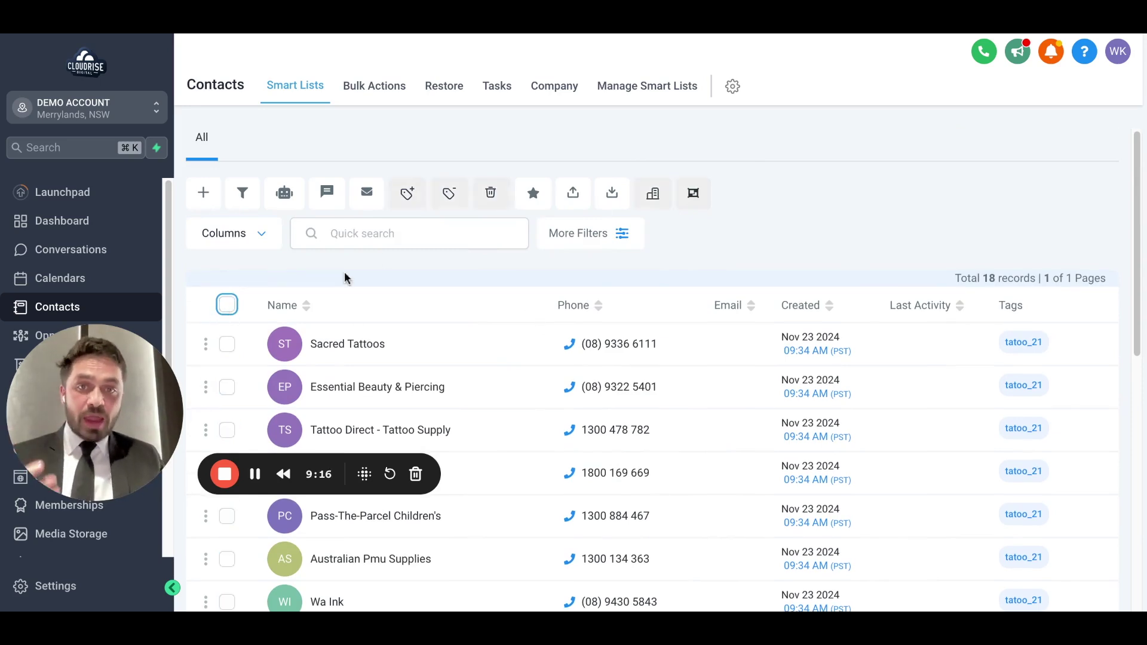
# - Filter the contacts to those whose tag is tatoo_21
pyautogui.click(620, 236)
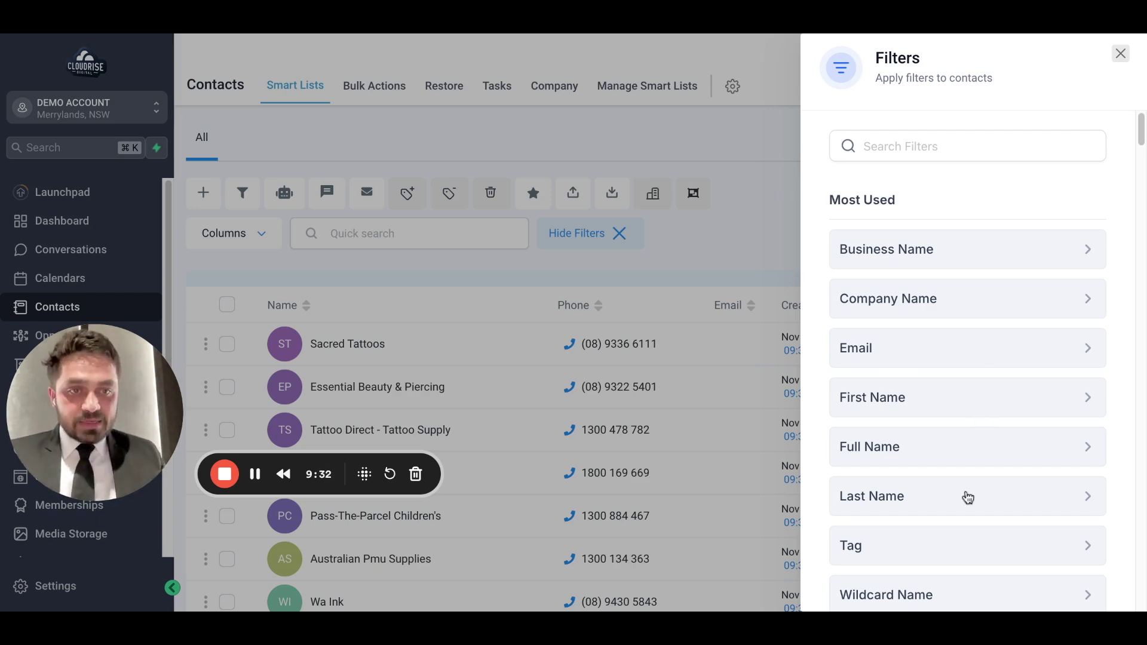
pyautogui.scroll(-3, 967, 498)
pyautogui.click(957, 376)
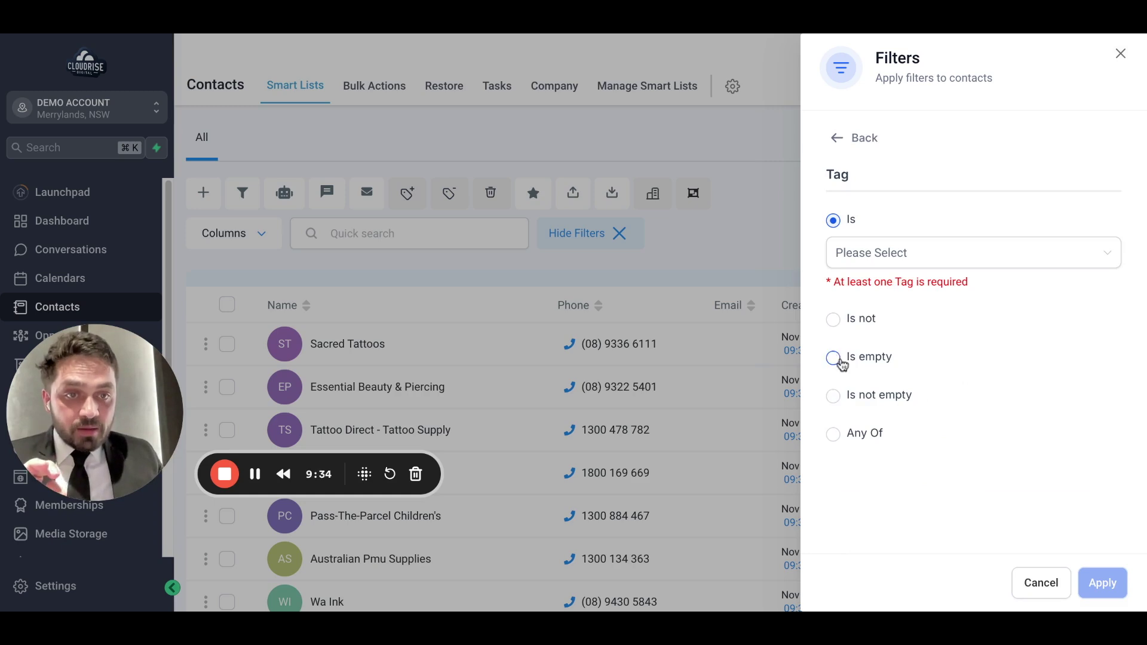
pyautogui.click(884, 254)
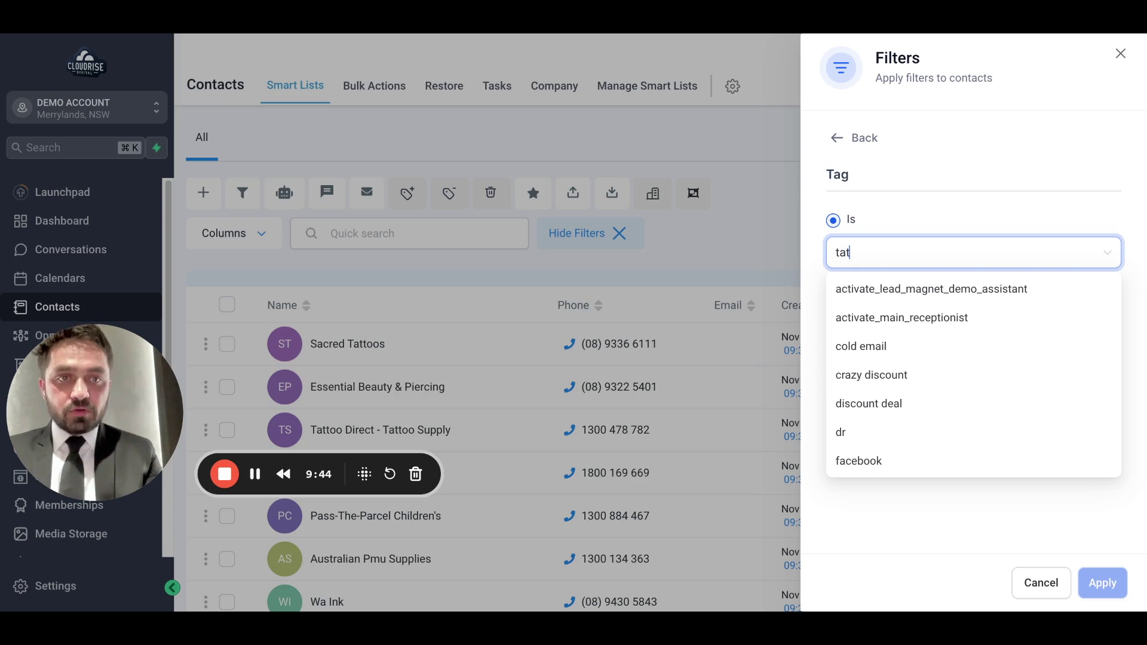
pyautogui.write('too')
pyautogui.press('BackSpace')
pyautogui.press('BackSpace')
pyautogui.press('BackSpace')
pyautogui.write('oo')
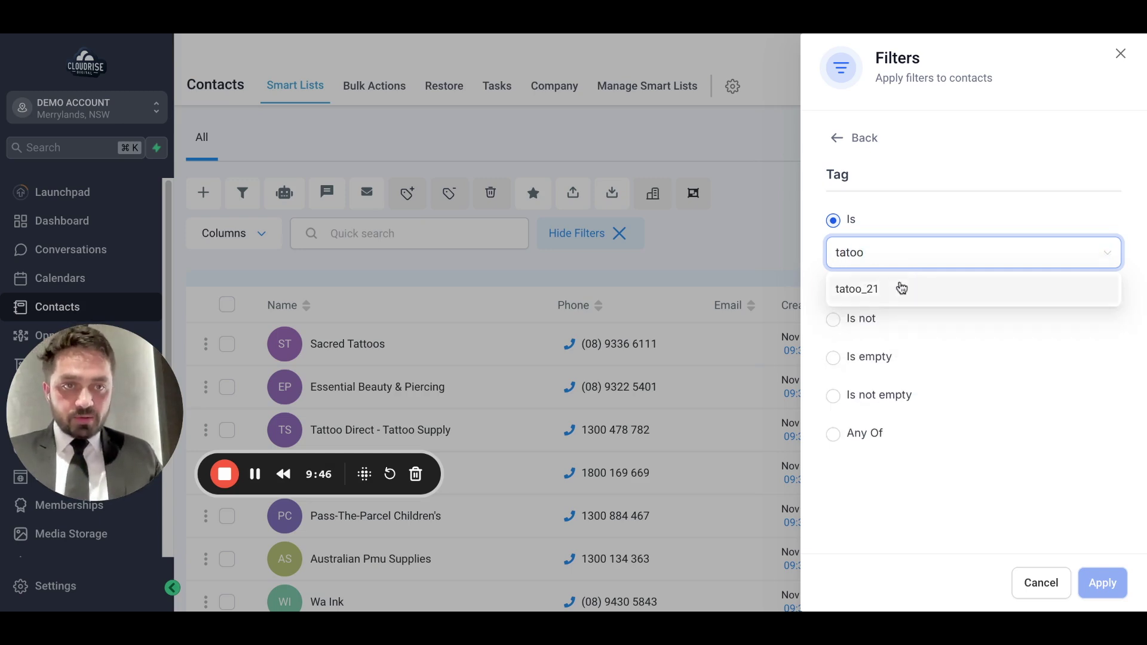
pyautogui.click(902, 289)
pyautogui.click(1097, 592)
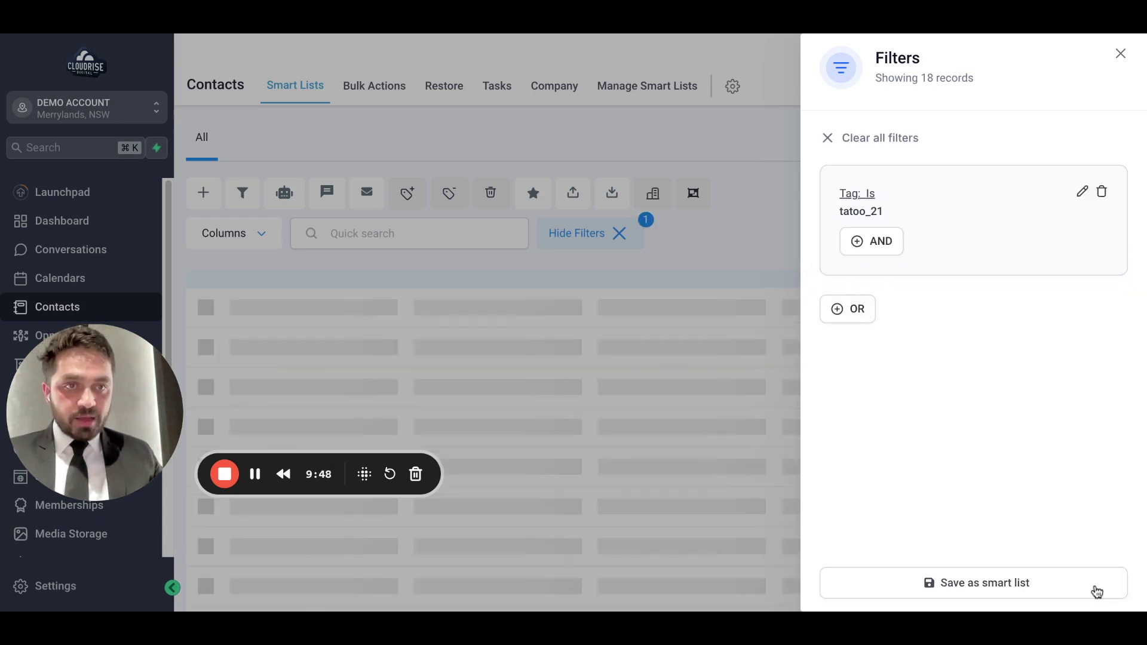
pyautogui.click(783, 136)
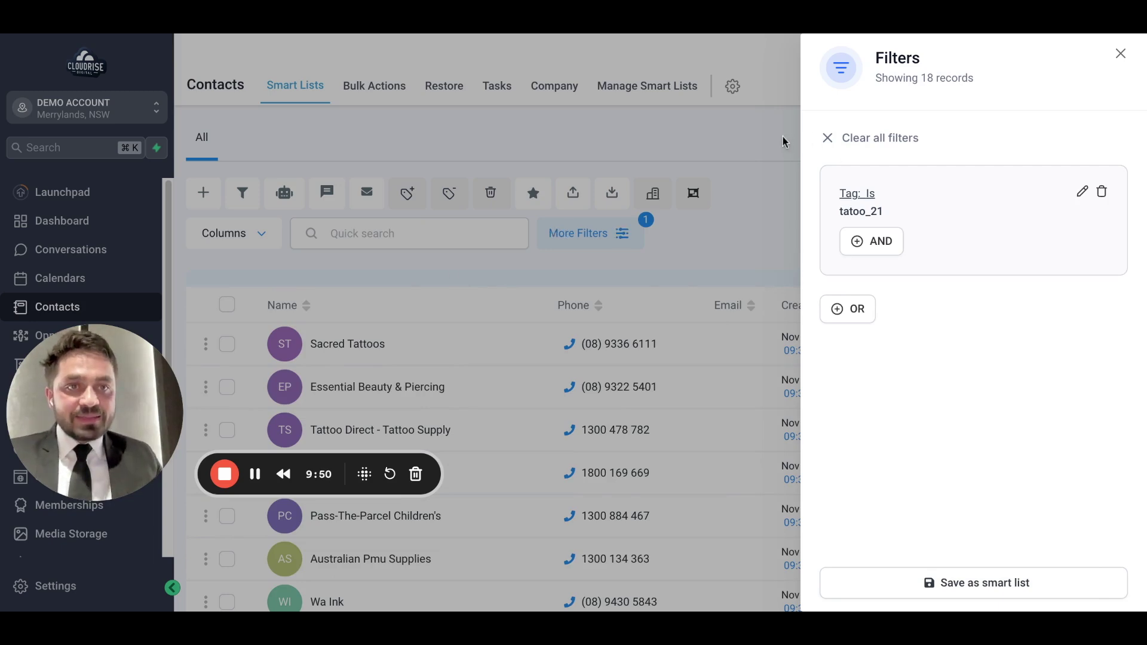
# - Select all the filtered contacts and start a bulk pipeline change for them
pyautogui.scroll(-2, 241, 328)
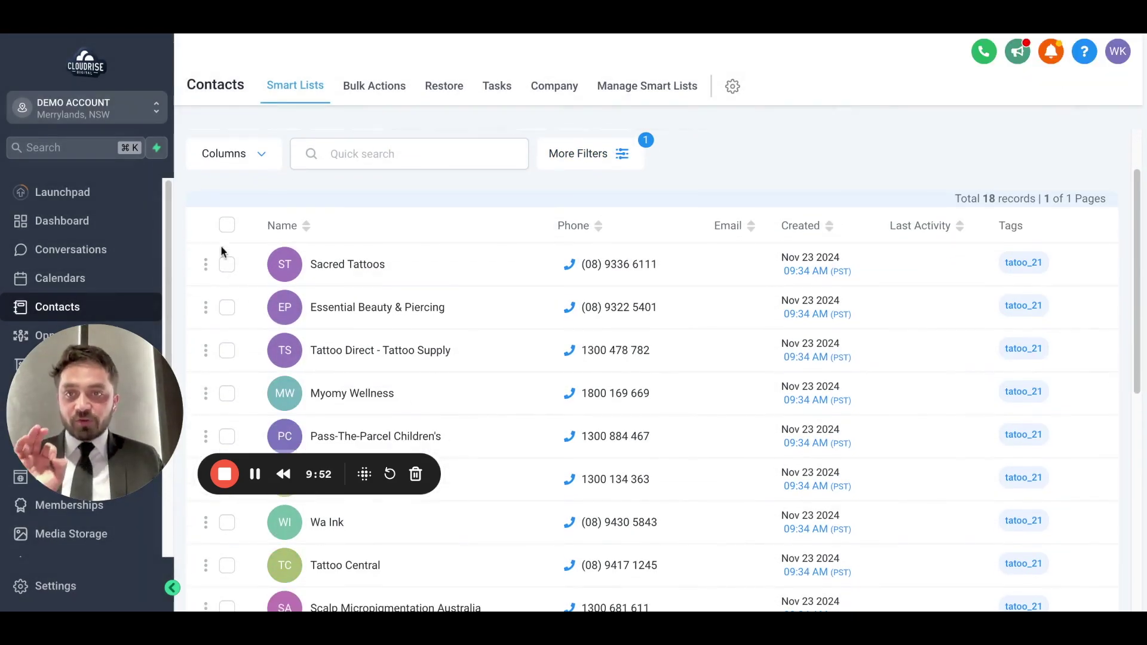
pyautogui.click(226, 225)
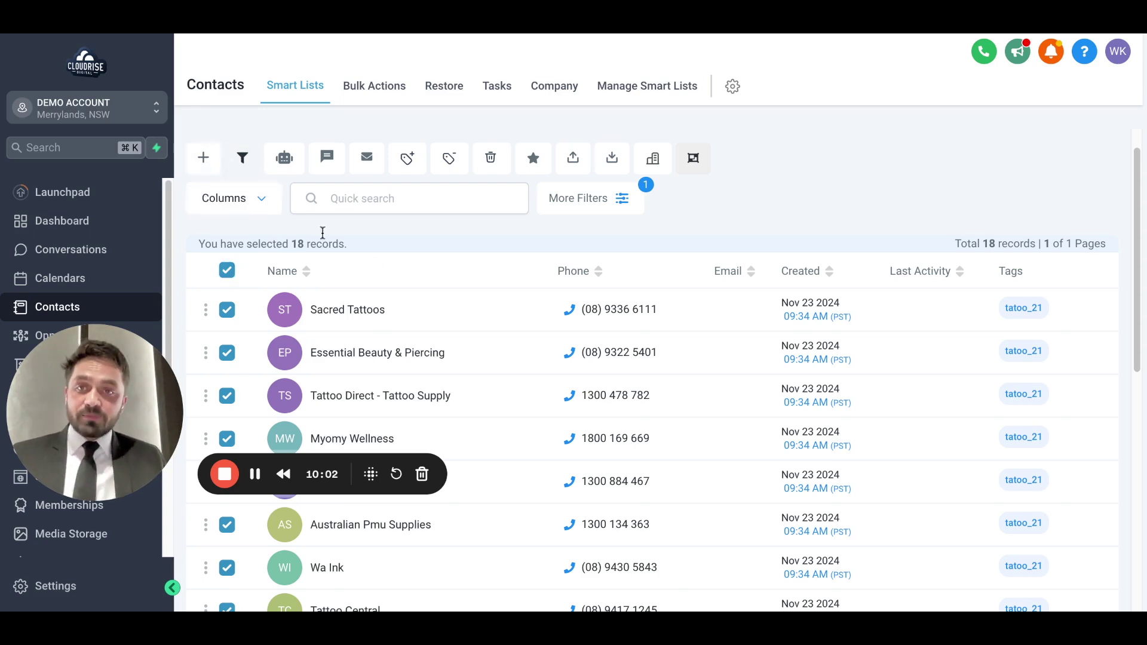
pyautogui.click(243, 160)
pyautogui.click(406, 260)
pyautogui.click(443, 226)
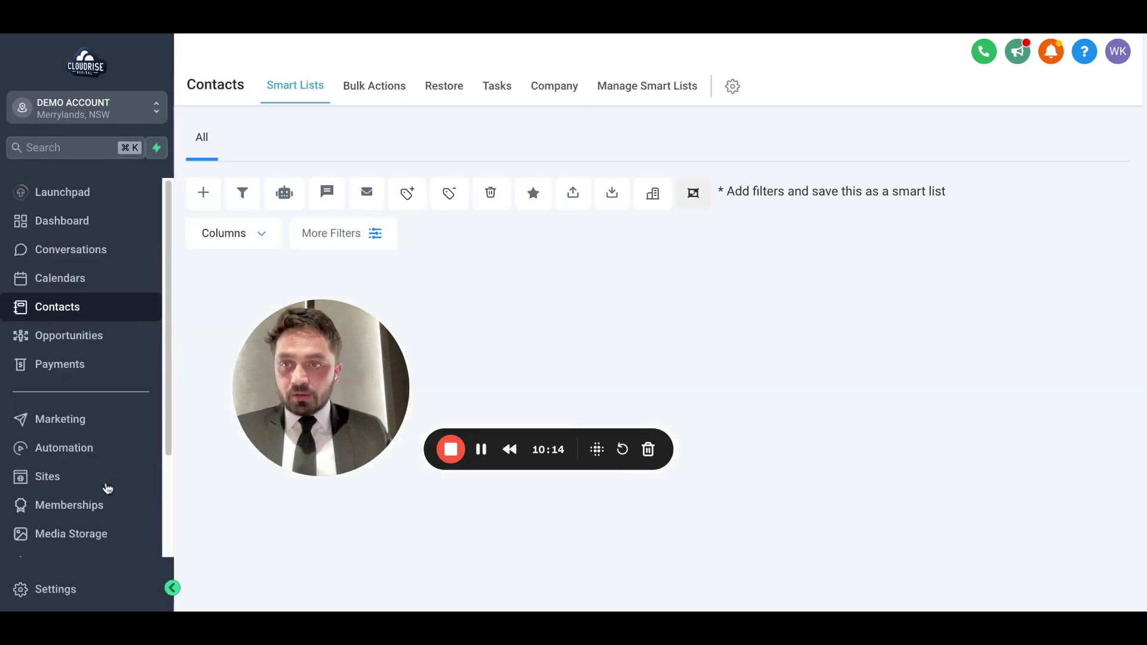
# - Open the pipelines under Opportunities and start a new pipeline named Tatoo shop
pyautogui.click(69, 341)
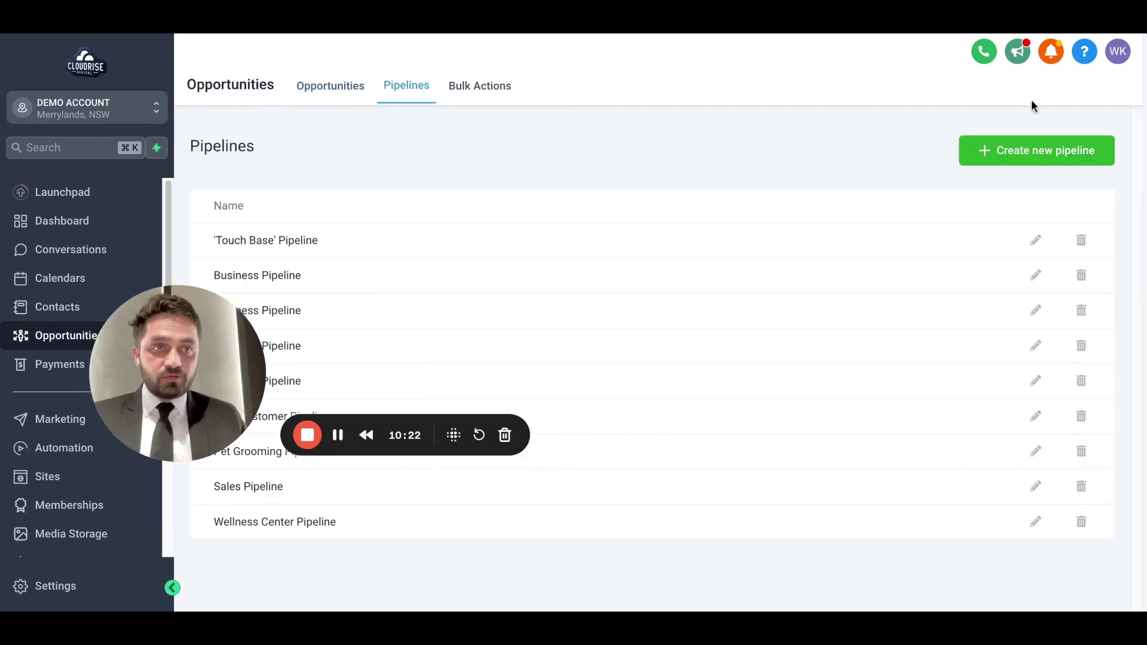
pyautogui.click(1019, 151)
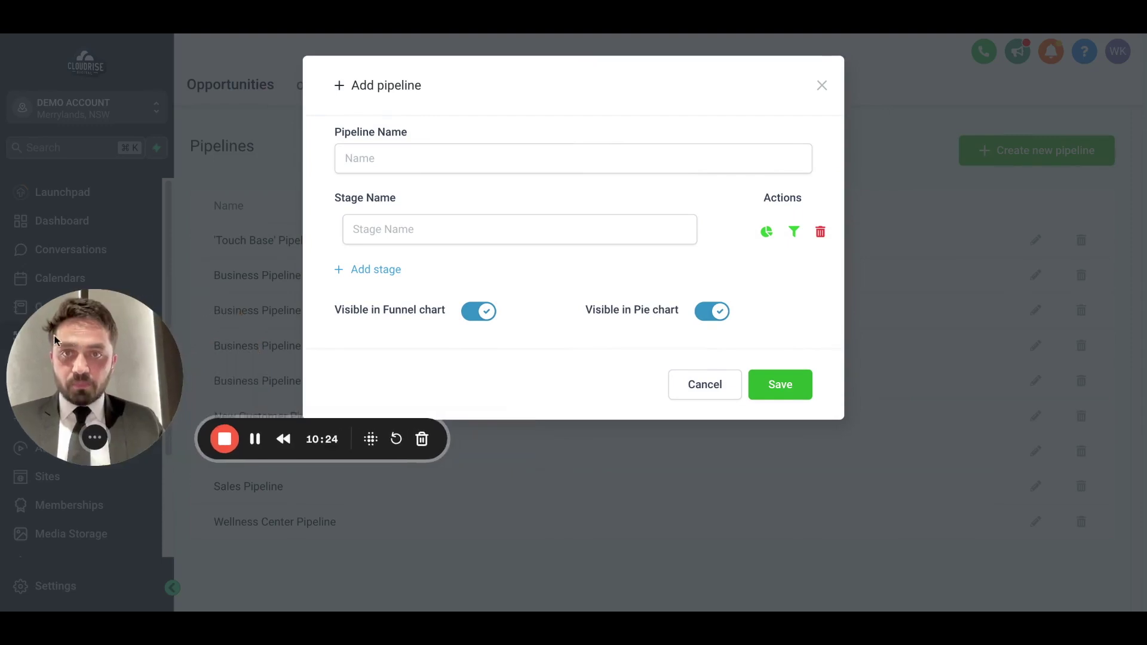
pyautogui.click(482, 163)
pyautogui.write('Tatoo shop')
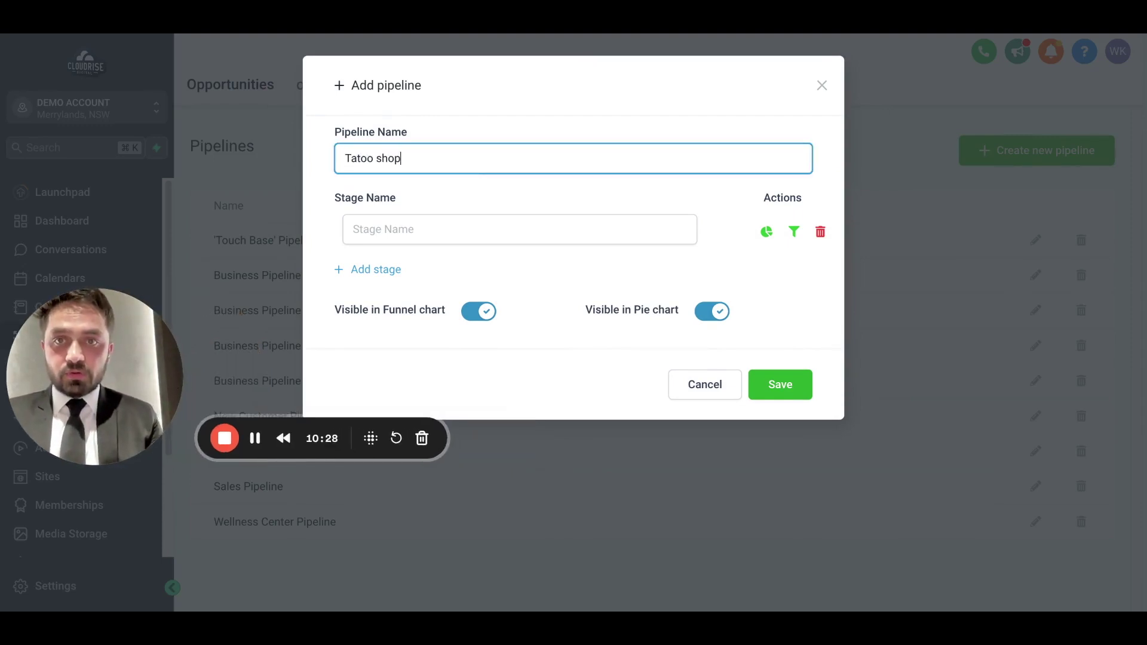
# - Give the new pipeline the stages lead, call 1 and call 2
pyautogui.click(509, 225)
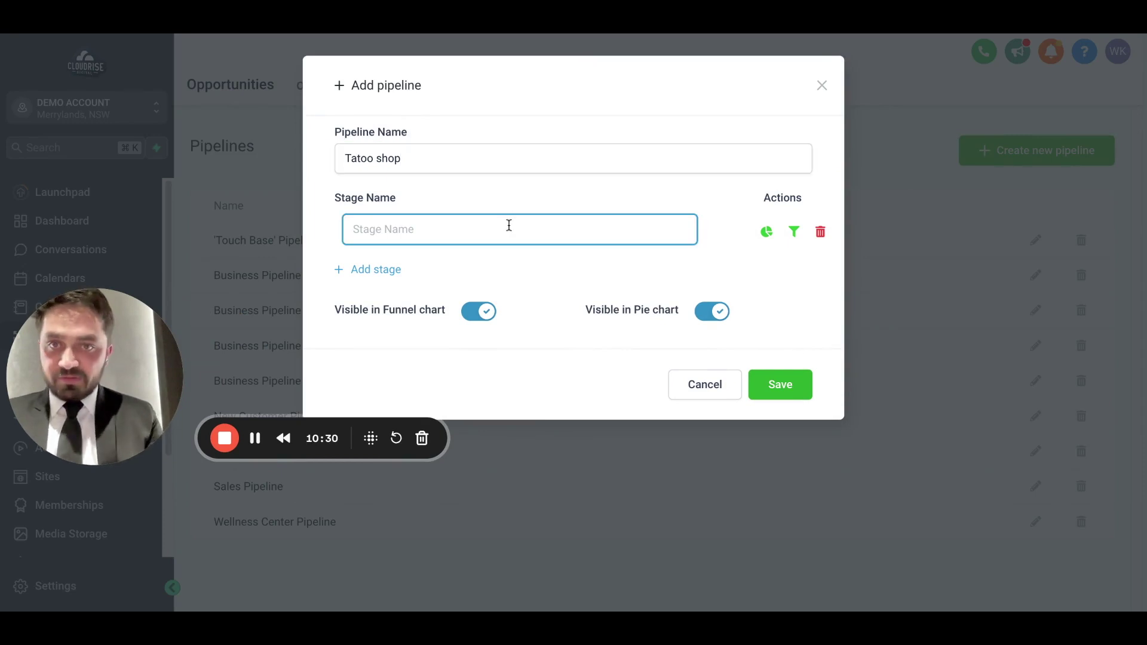
pyautogui.write('lead')
pyautogui.click(397, 270)
pyautogui.write('call 1')
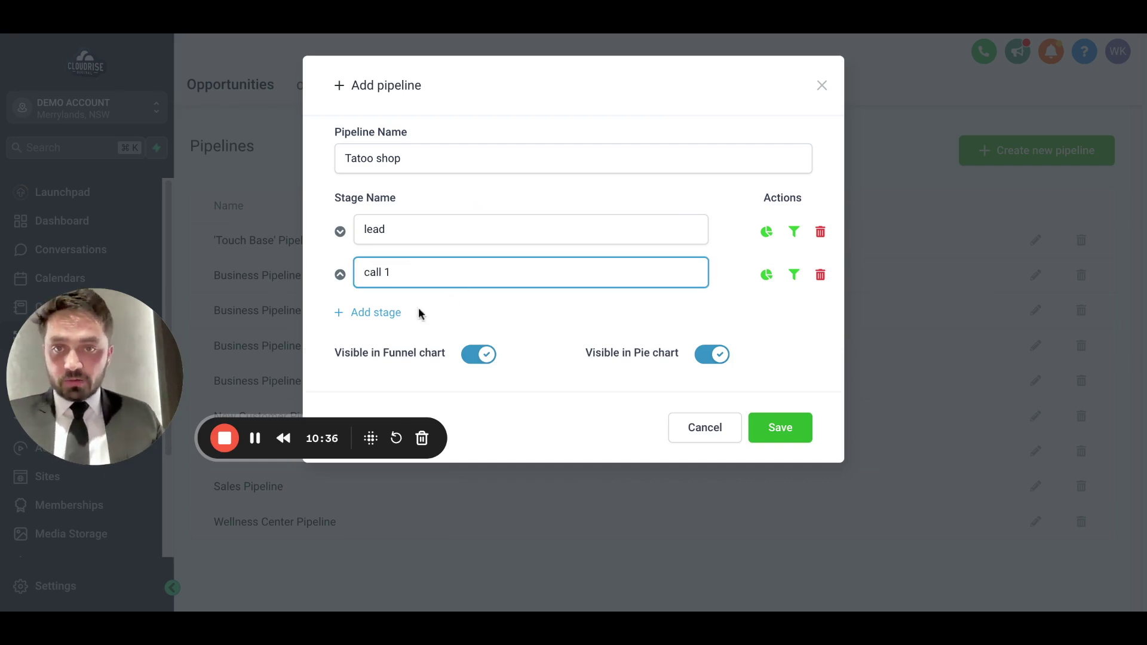
pyautogui.click(394, 312)
pyautogui.write('call 2')
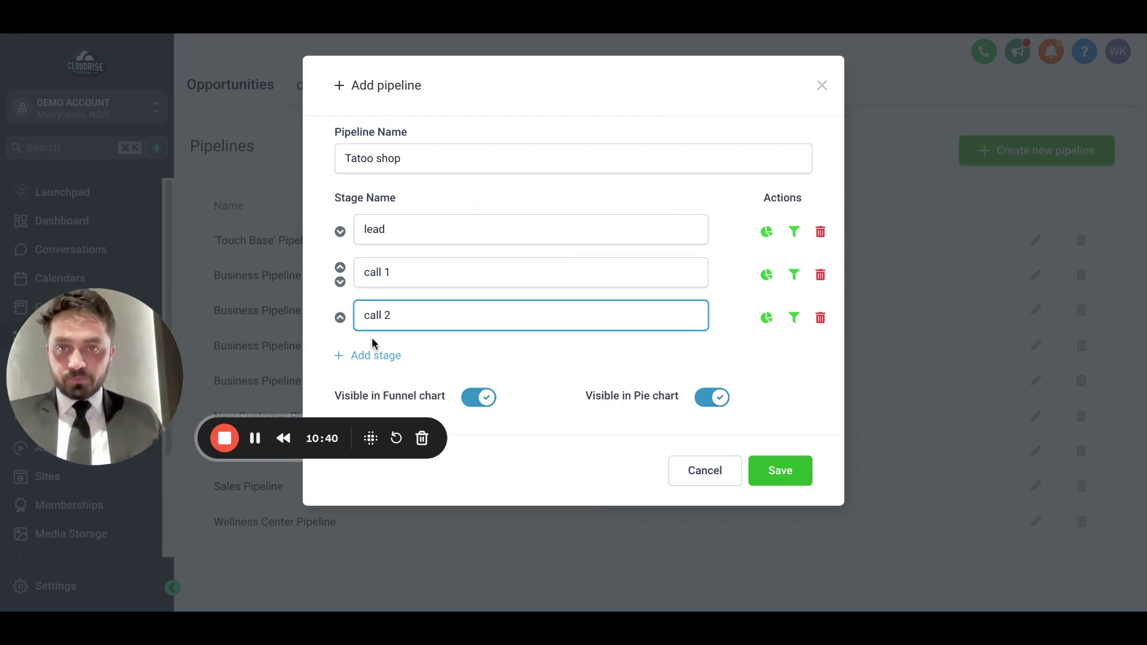
# - Add the stages meeting booked, busy and payment made after the call 2 stage
pyautogui.click(374, 353)
pyautogui.moveTo(136, 354); pyautogui.dragTo(123, 209)
pyautogui.click(436, 361)
pyautogui.write('meeting booked')
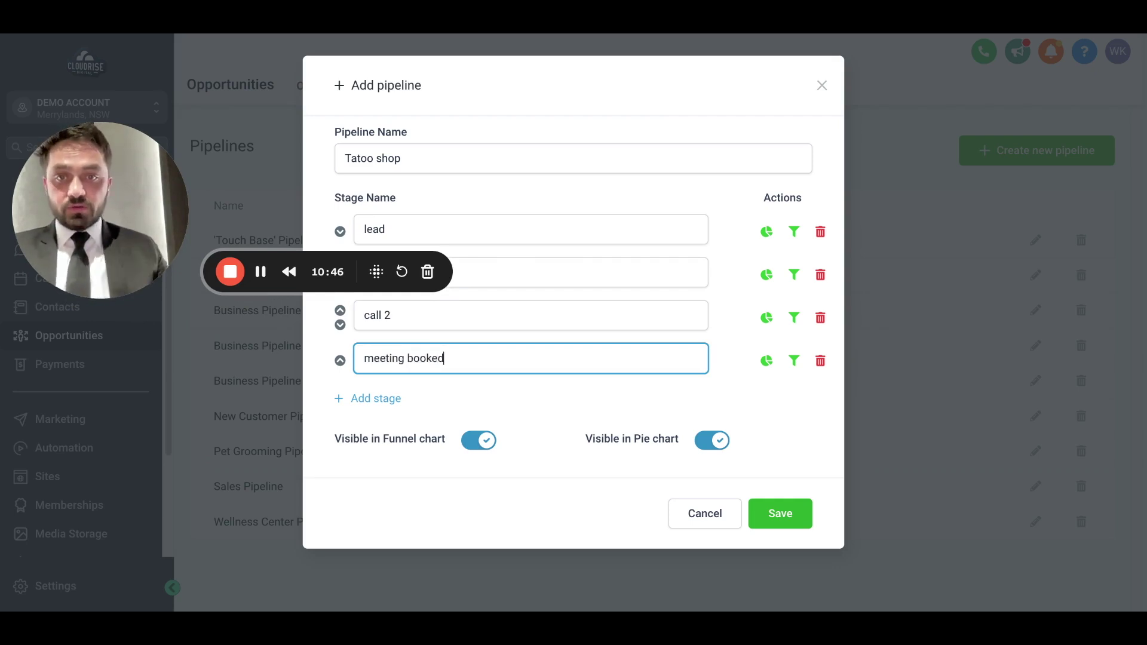
pyautogui.click(367, 398)
pyautogui.click(409, 402)
pyautogui.write('busy')
pyautogui.click(370, 441)
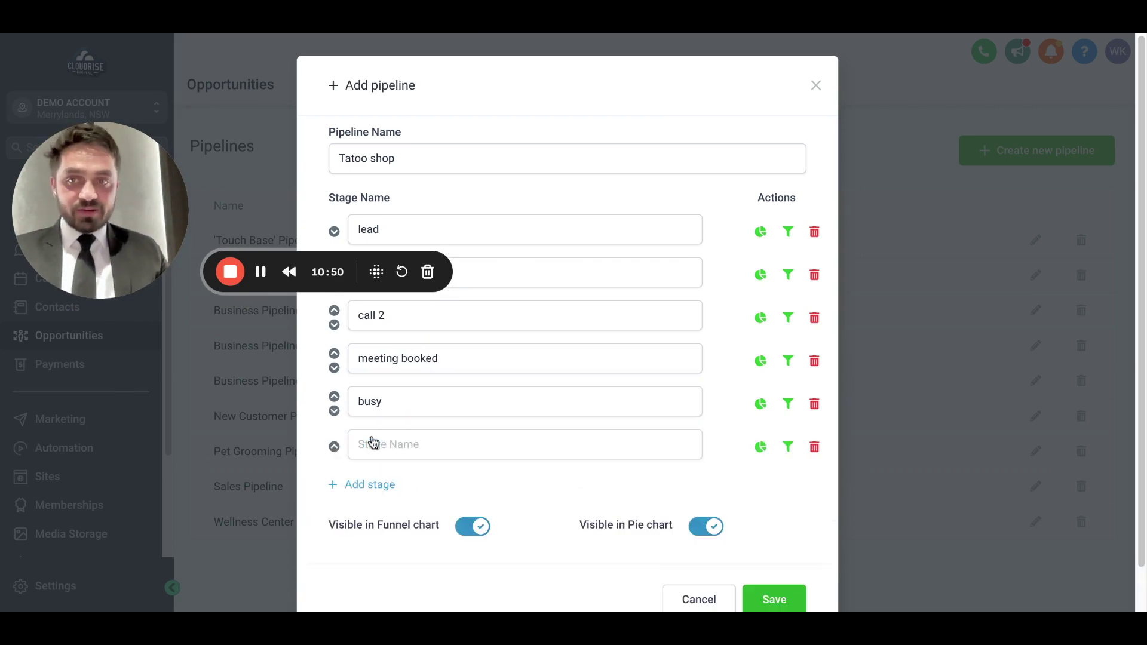
pyautogui.click(373, 443)
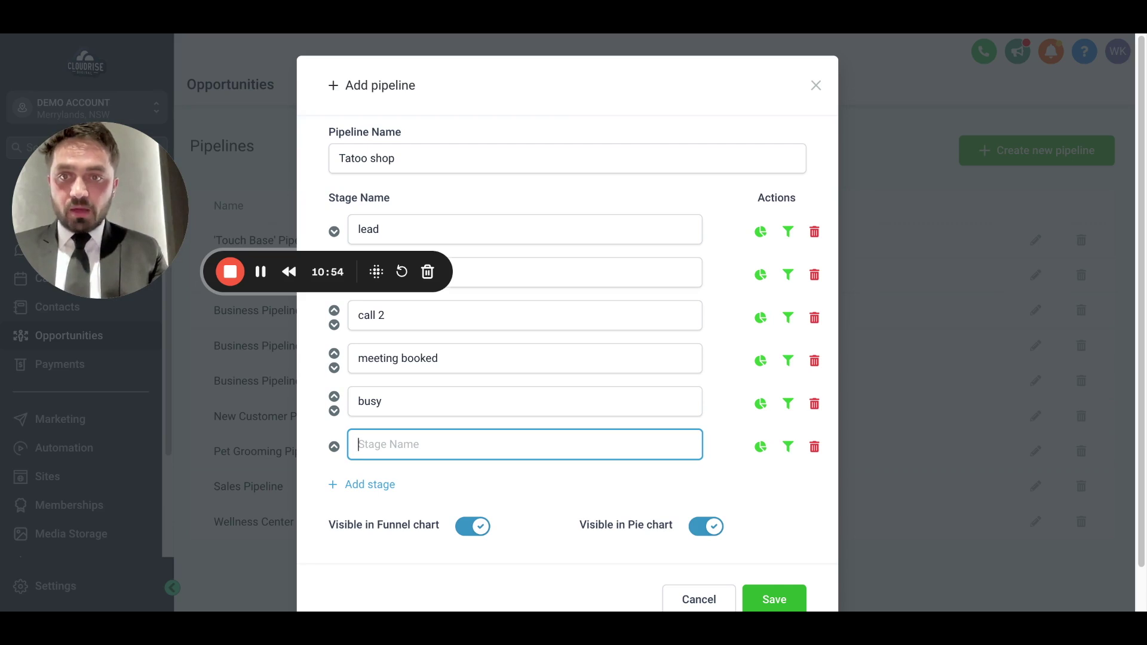
pyautogui.write('payment made')
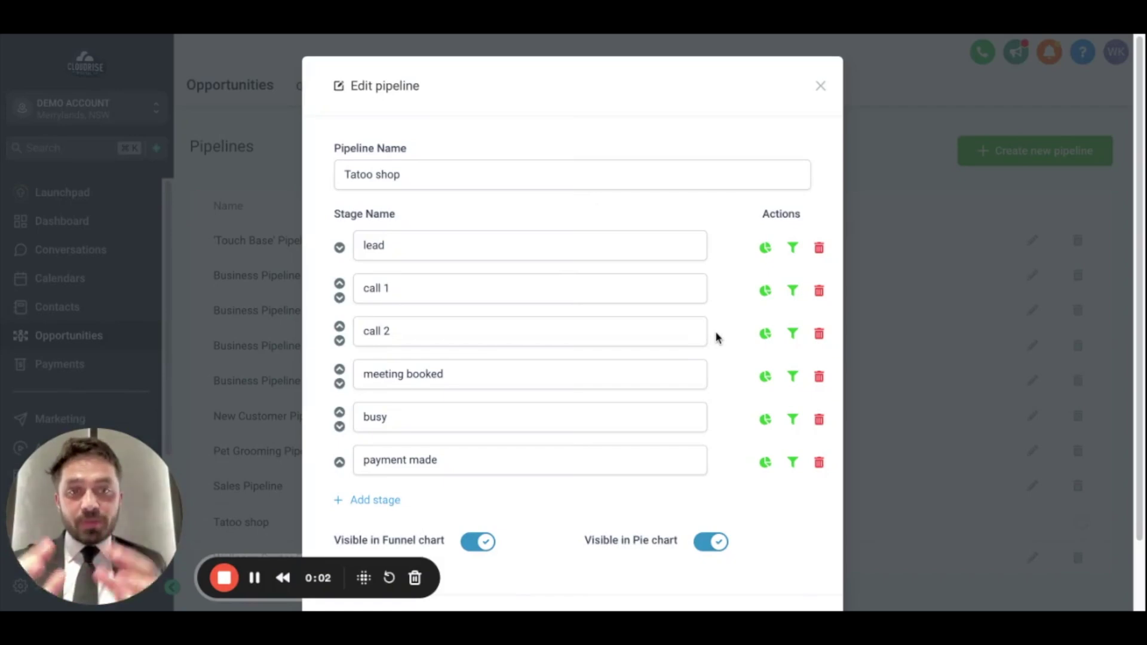
# - Toggle the call 2 stage's pie and funnel chart visibility off and back on, and save the Tatoo shop pipeline
pyautogui.click(766, 334)
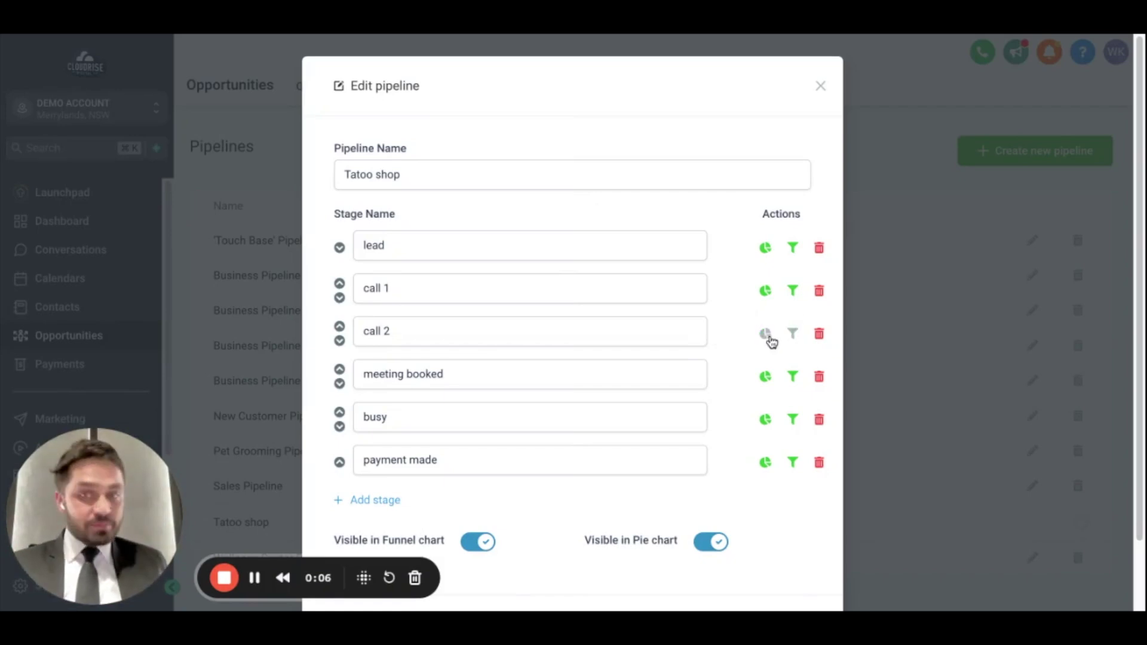
pyautogui.click(764, 334)
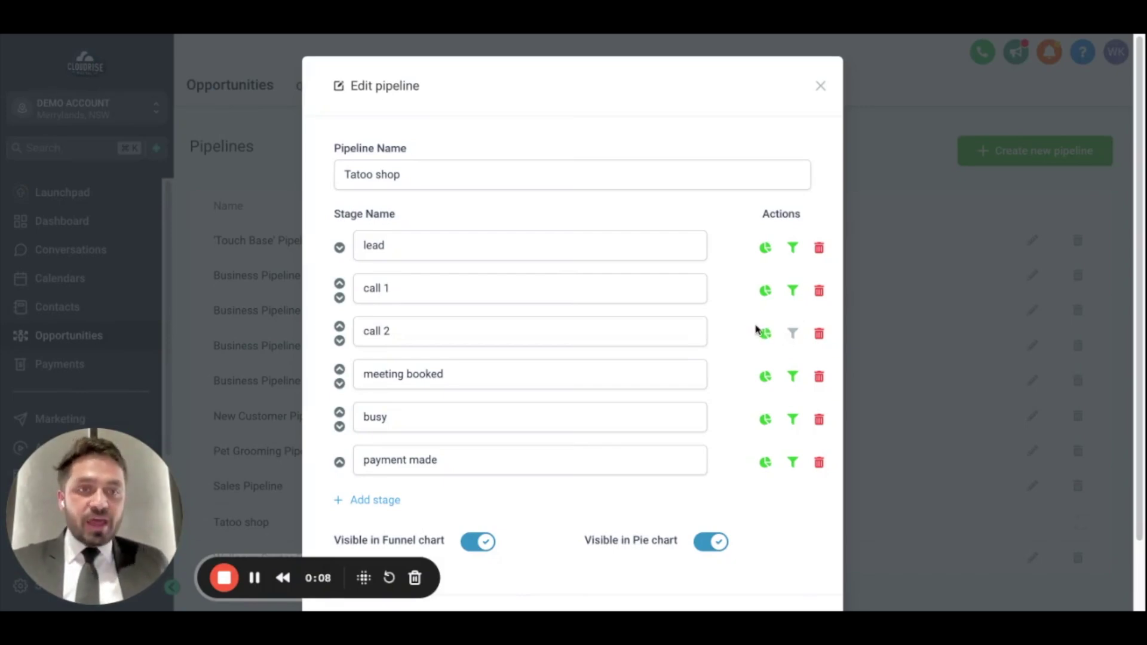
pyautogui.click(792, 334)
pyautogui.scroll(-2, 786, 417)
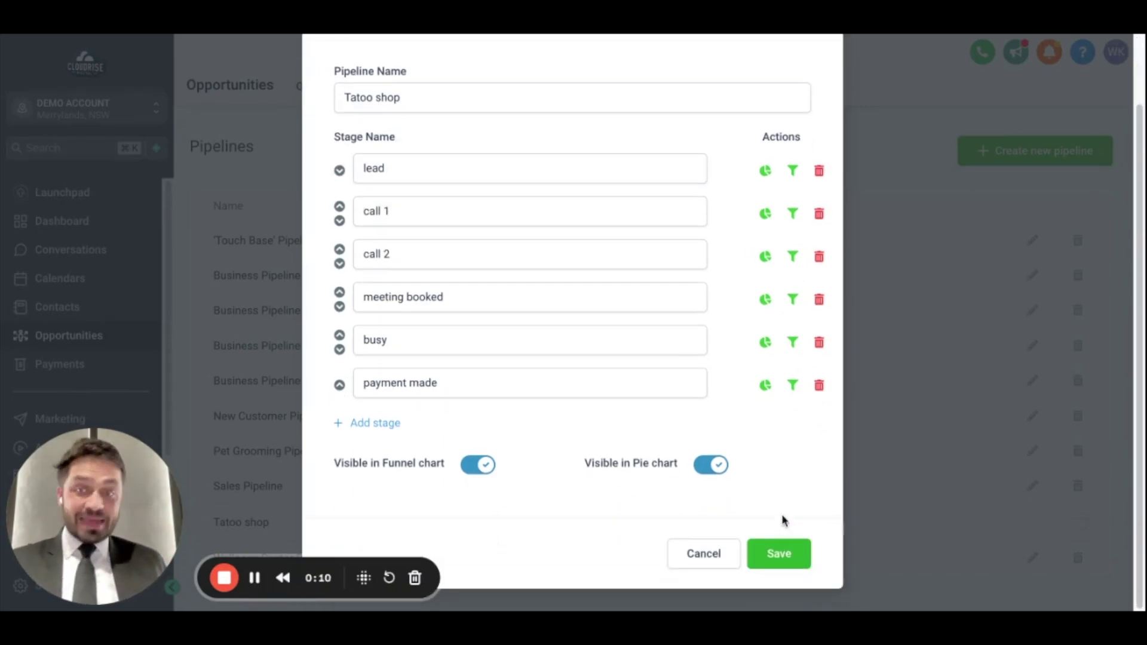
pyautogui.click(778, 554)
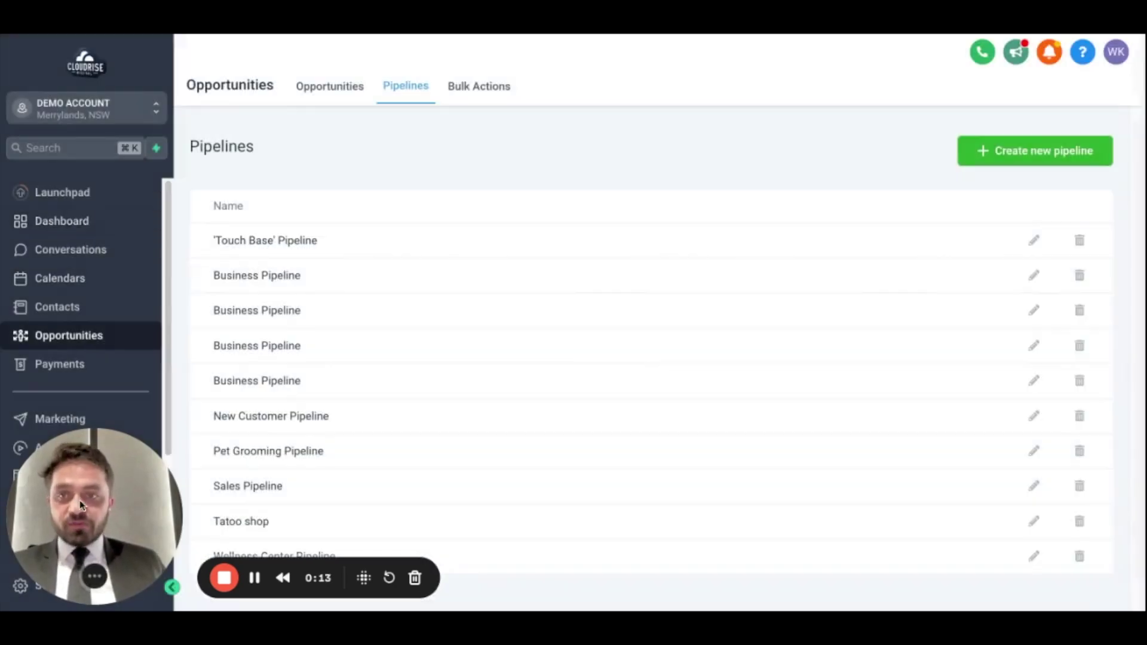
# - Return to the contacts in Smart Lists
pyautogui.moveTo(81, 505); pyautogui.dragTo(222, 495)
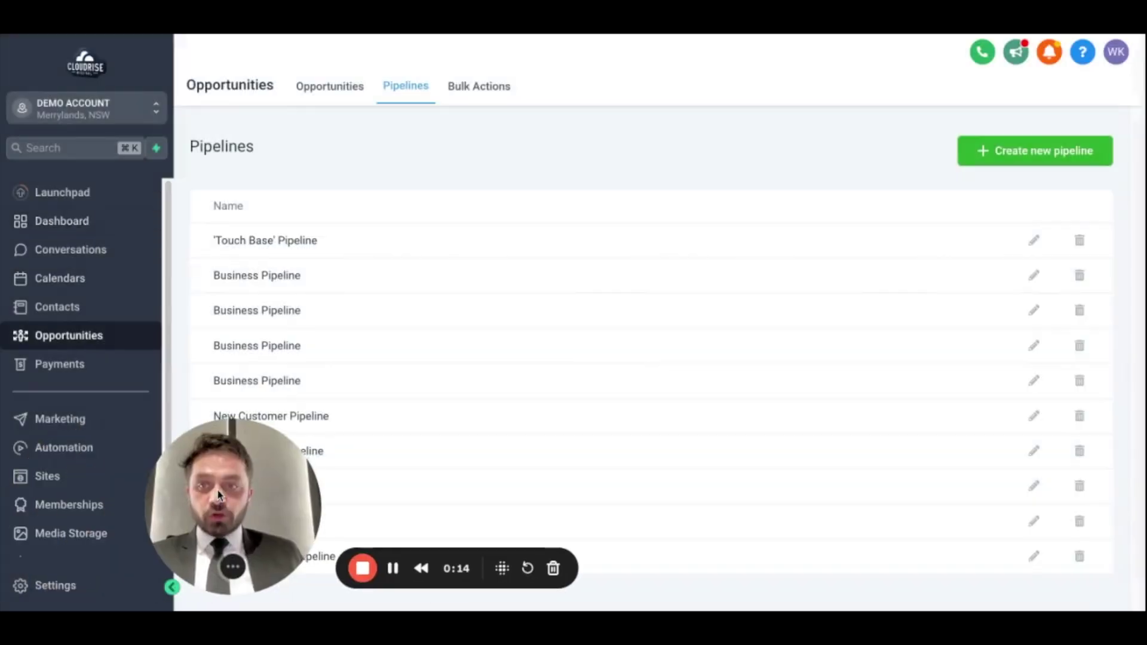
pyautogui.click(64, 308)
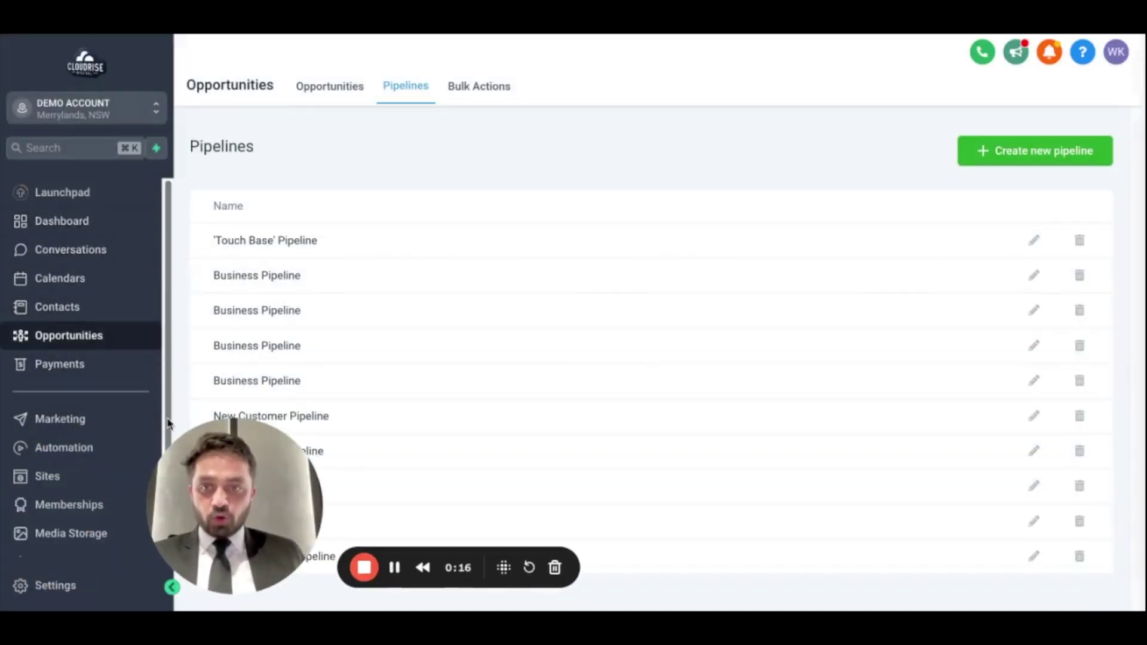
pyautogui.moveTo(228, 482); pyautogui.dragTo(146, 467)
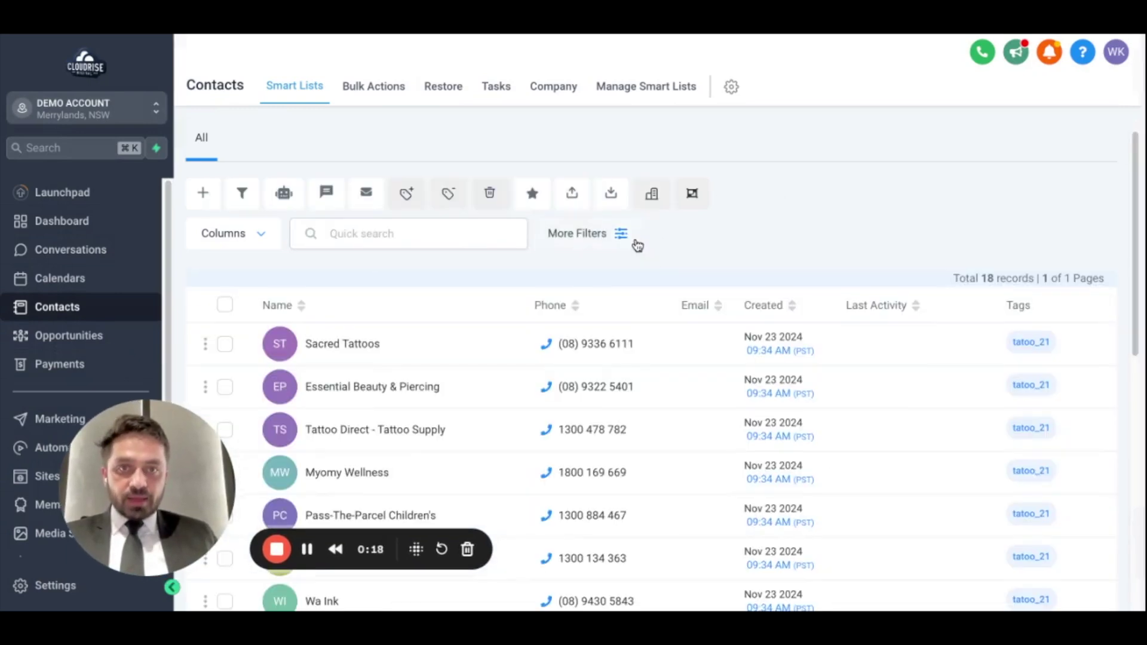
# - Apply a contact filter for the tag tatoo_21 and return to the filtered list
pyautogui.click(624, 236)
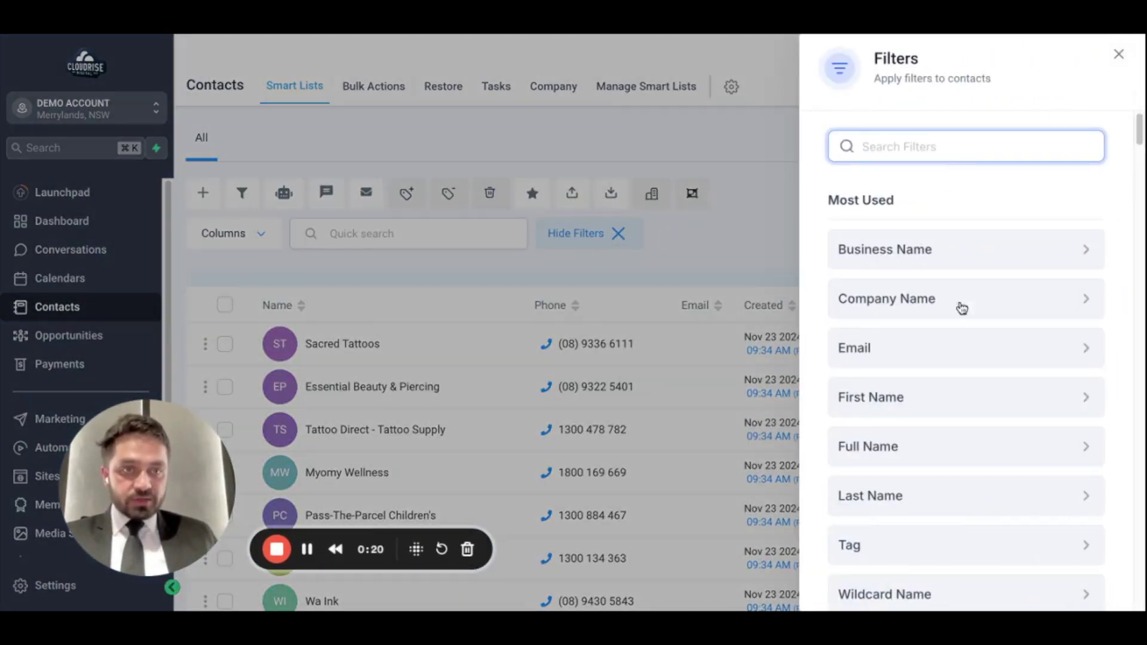
pyautogui.click(990, 540)
pyautogui.click(925, 251)
pyautogui.write('tat')
pyautogui.click(925, 276)
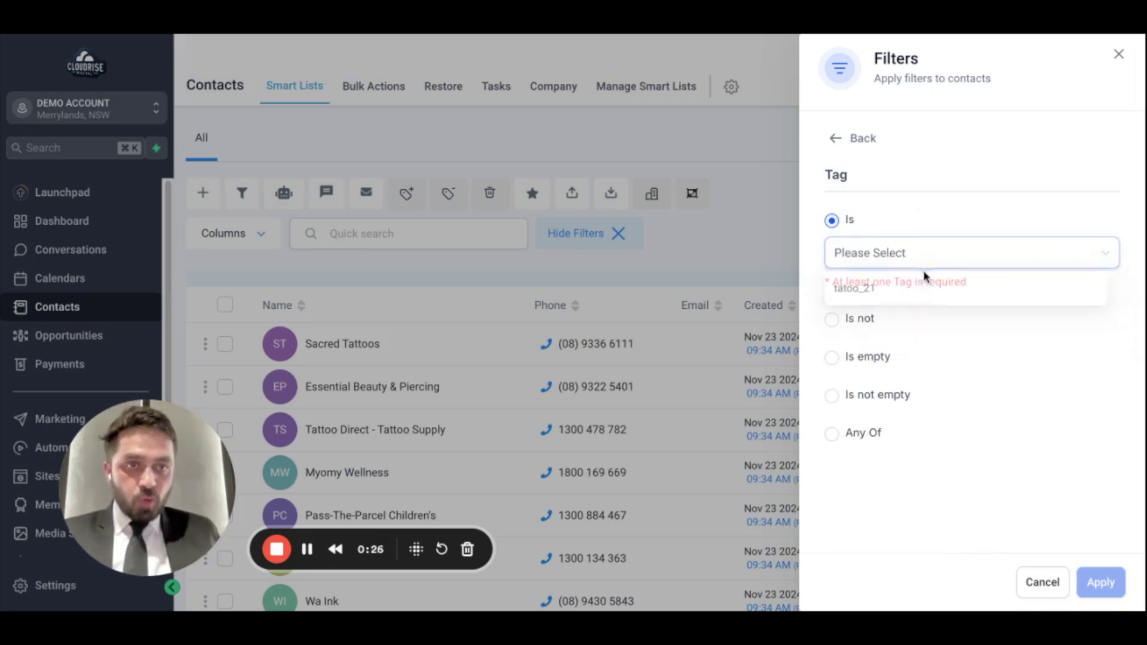
pyautogui.click(926, 254)
pyautogui.write('tato')
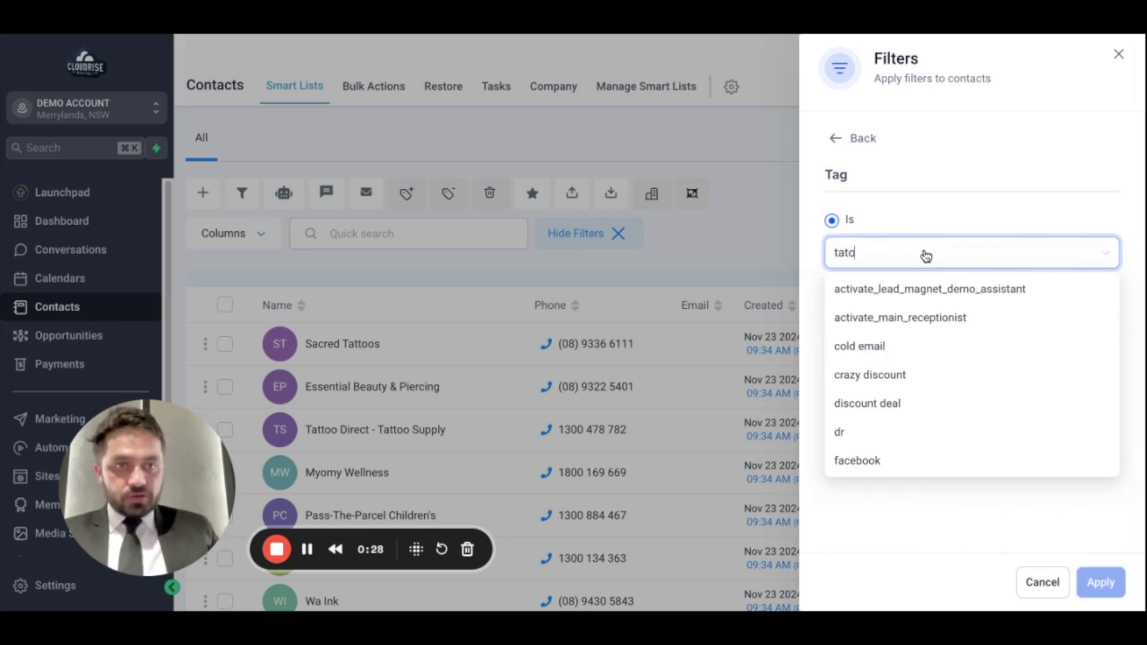
pyautogui.press('BackSpace')
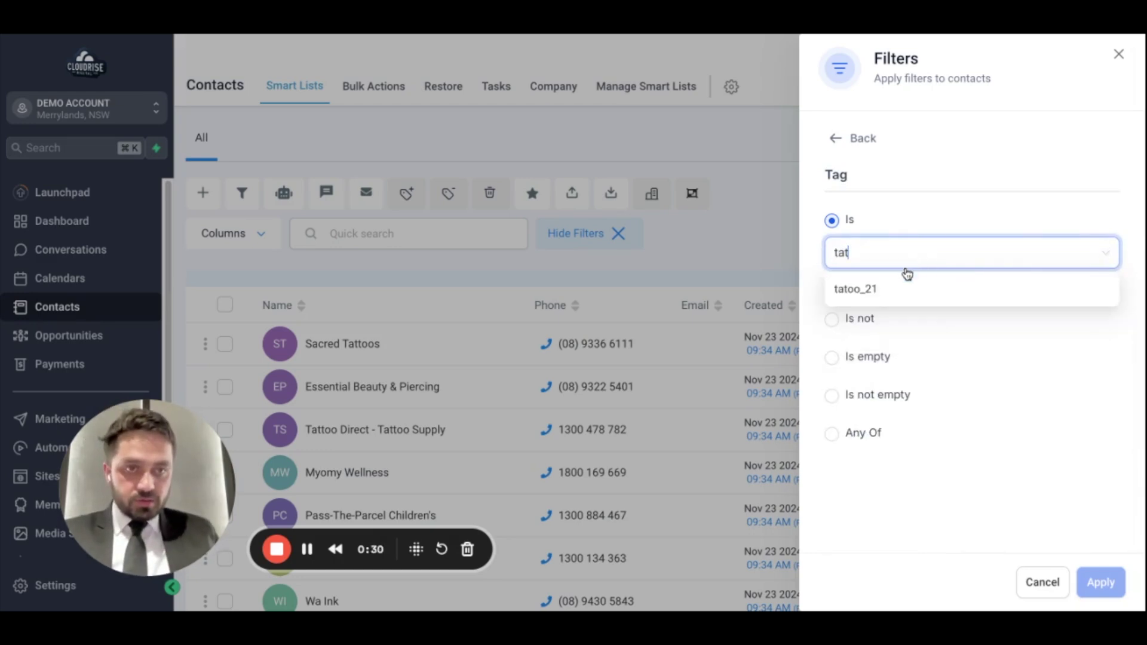
pyautogui.click(908, 289)
pyautogui.click(1100, 582)
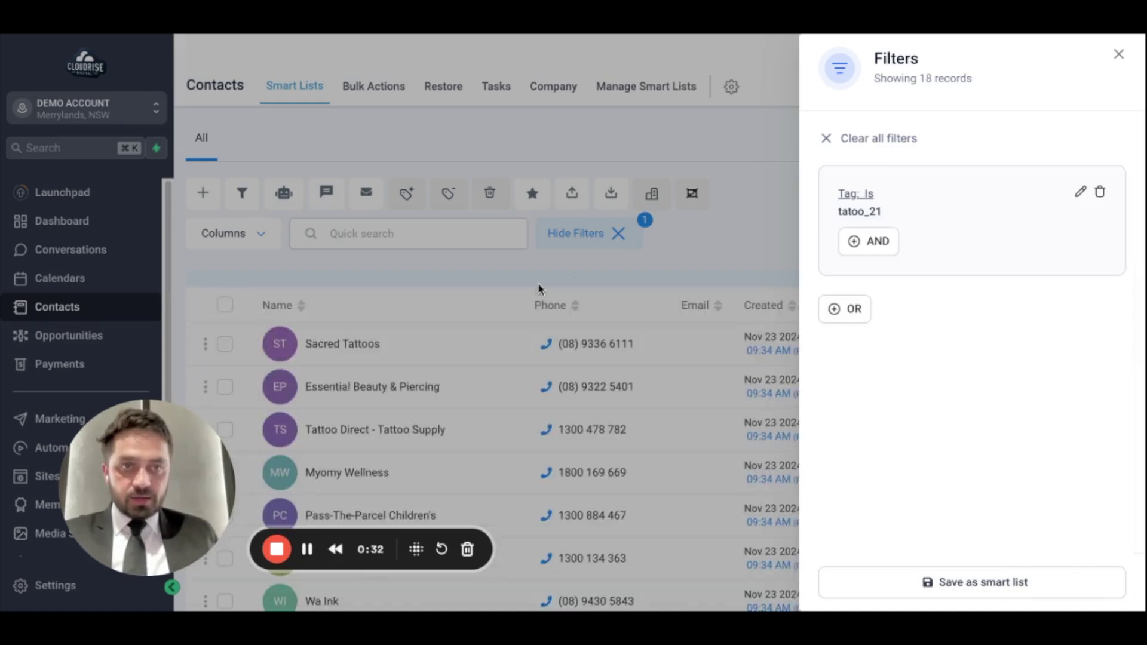
pyautogui.click(765, 169)
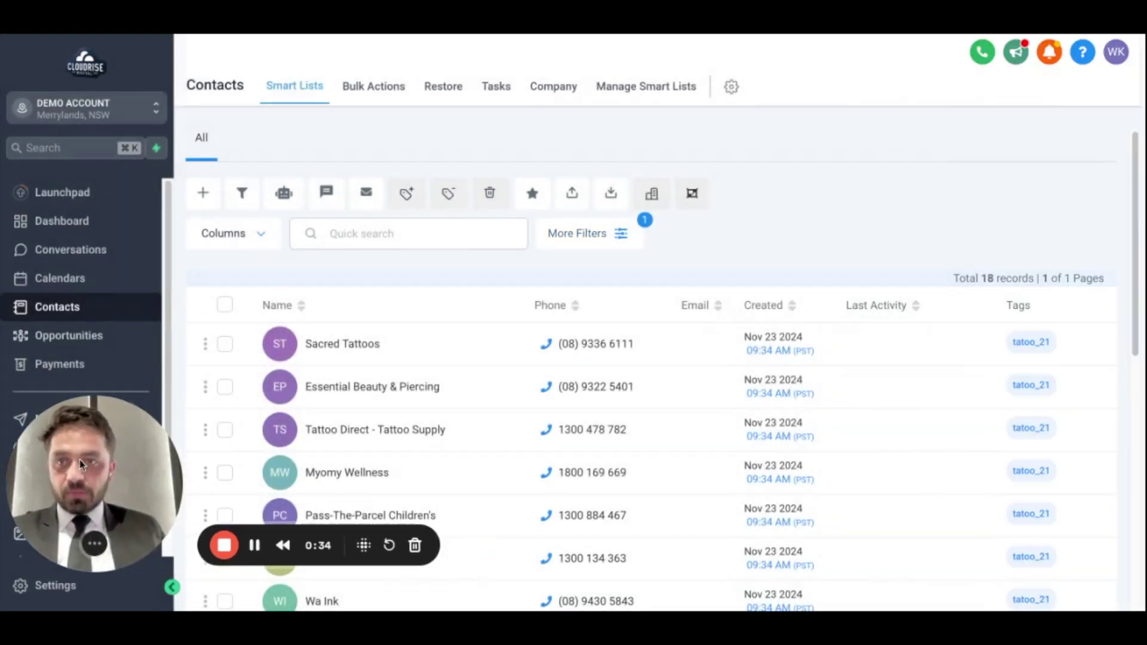
# - Select all the contacts filtered by tatoo_21 and start a bulk pipeline change for them
pyautogui.click(225, 305)
pyautogui.scroll(-3, 532, 204)
pyautogui.scroll(3, 358, 203)
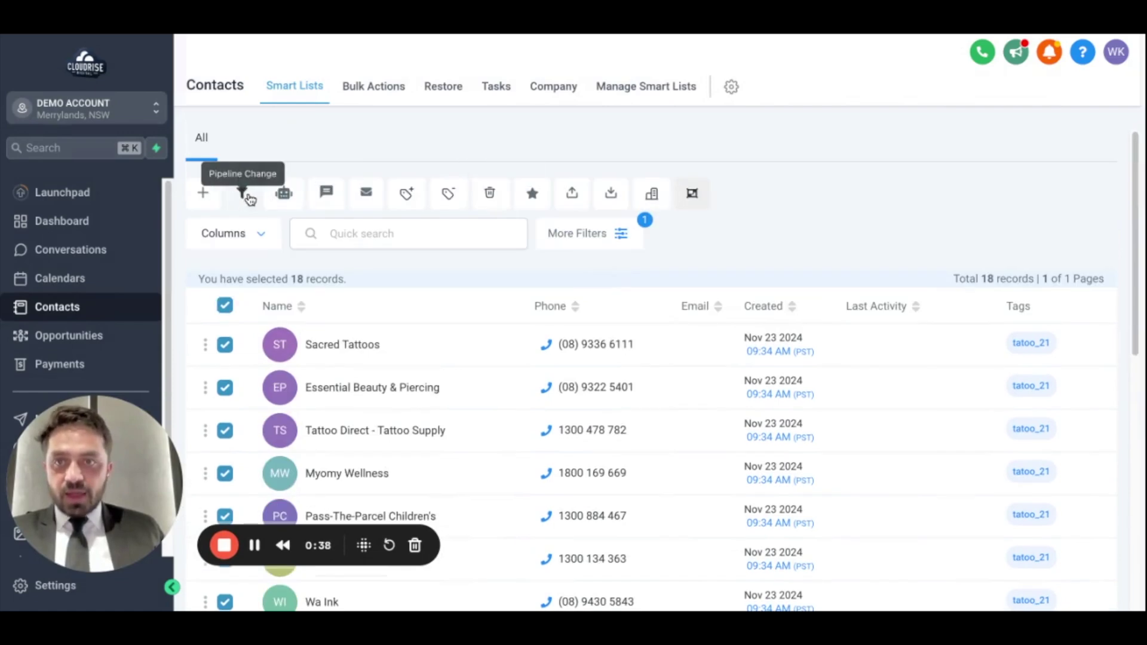
pyautogui.click(242, 193)
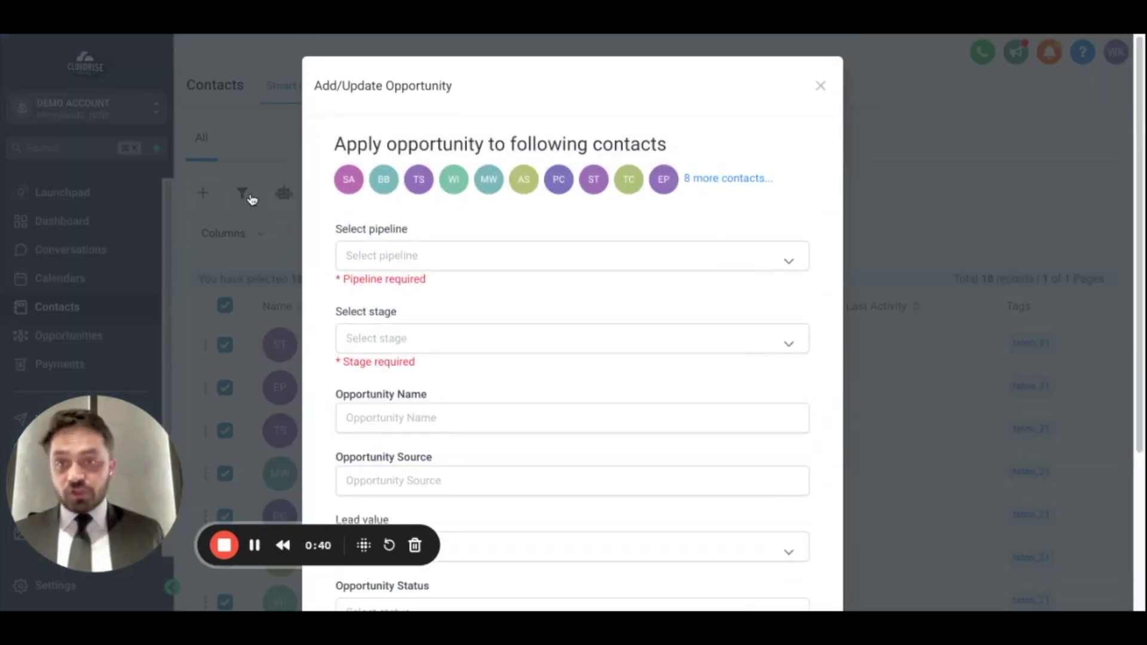
# - Set the bulk opportunity's pipeline to Tatoo shop and its stage to lead
pyautogui.click(495, 251)
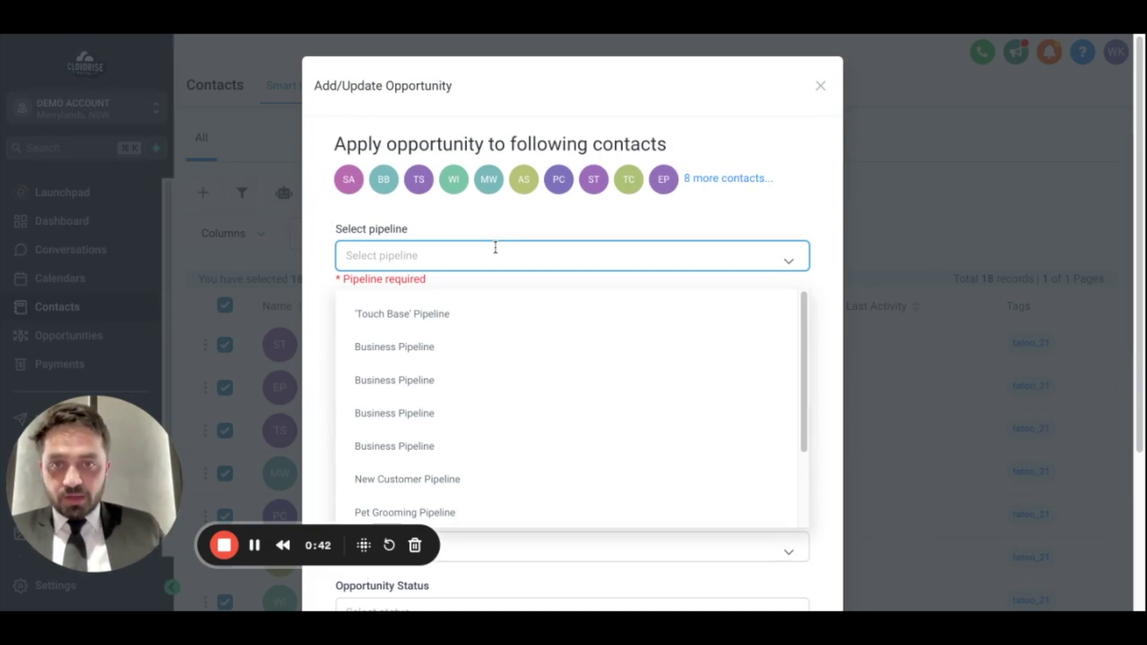
pyautogui.scroll(-2, 521, 406)
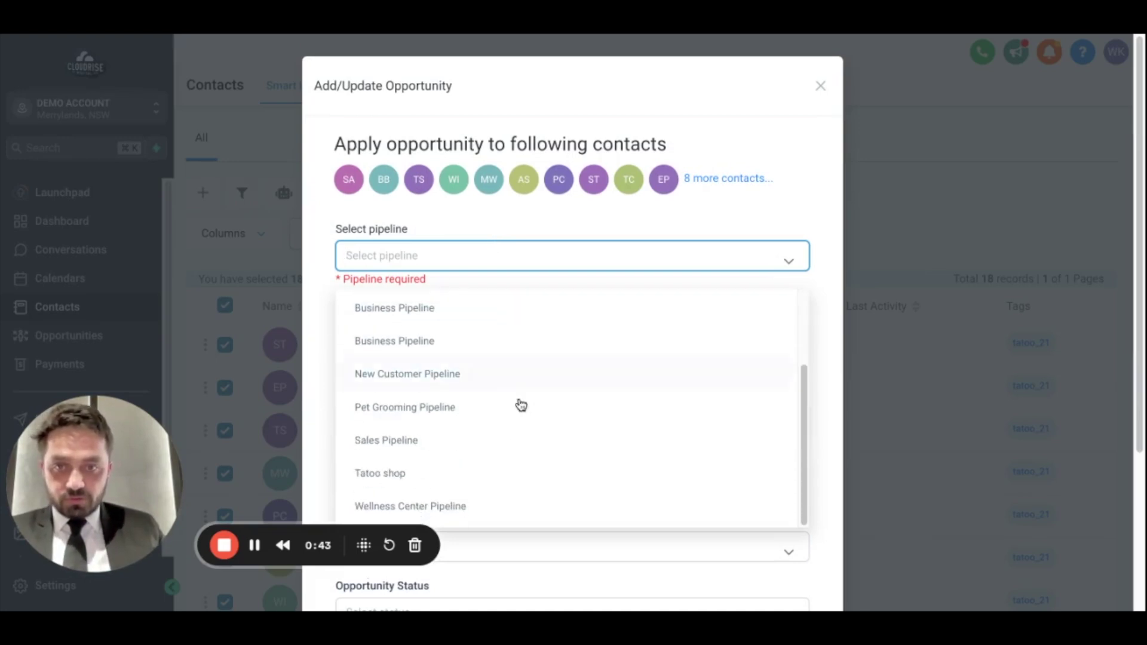
pyautogui.click(439, 478)
pyautogui.click(461, 315)
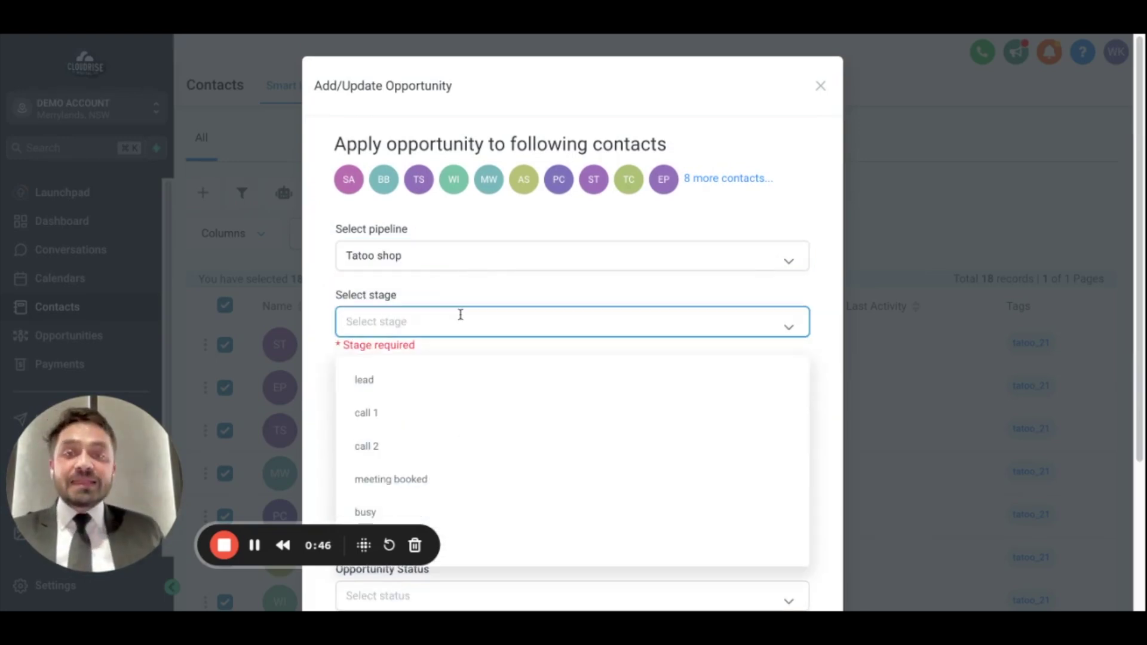
pyautogui.click(385, 381)
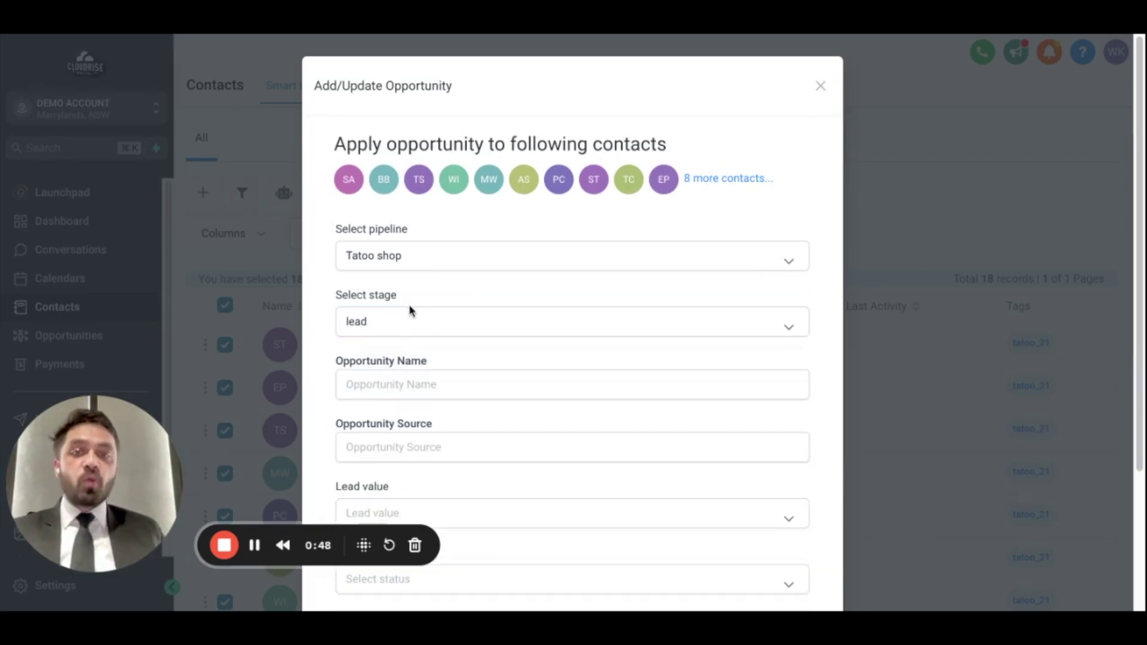
# - Enter google map as the opportunity source and "tatoo shop leads from google map" as the action description
pyautogui.scroll(-2, 445, 335)
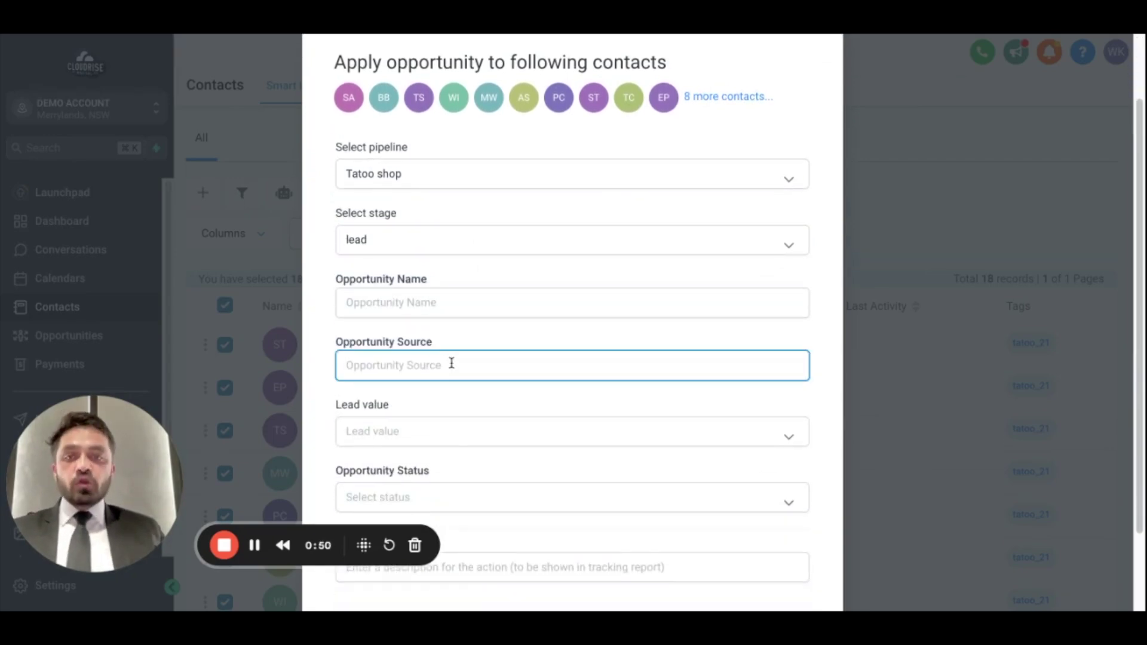
pyautogui.write('google map')
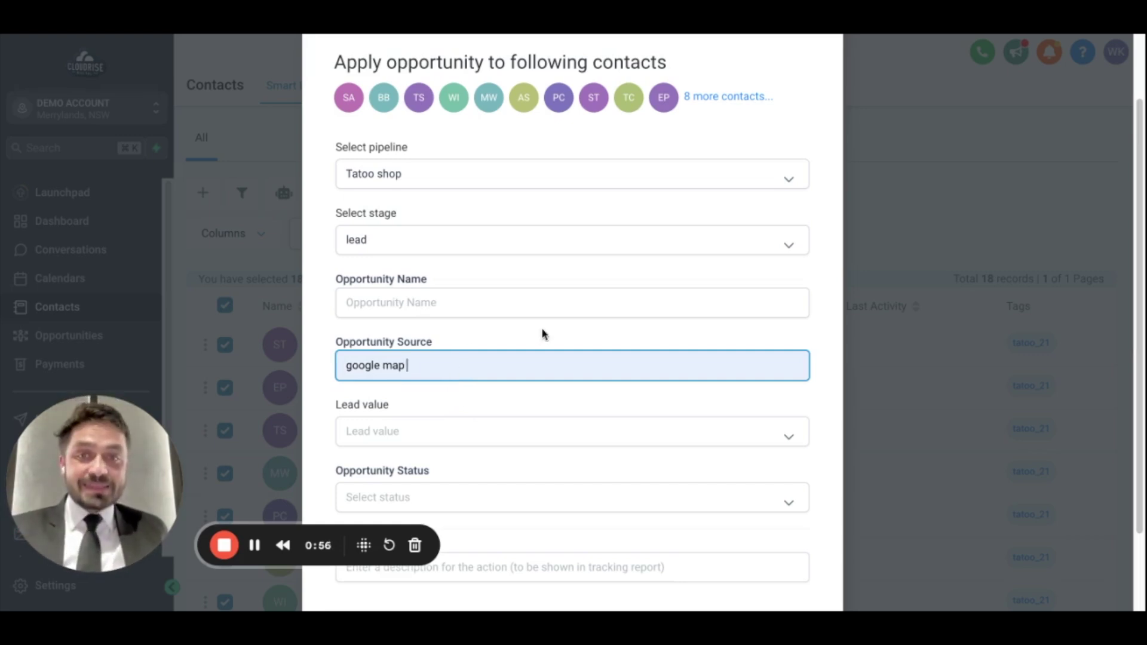
pyautogui.scroll(-2, 539, 322)
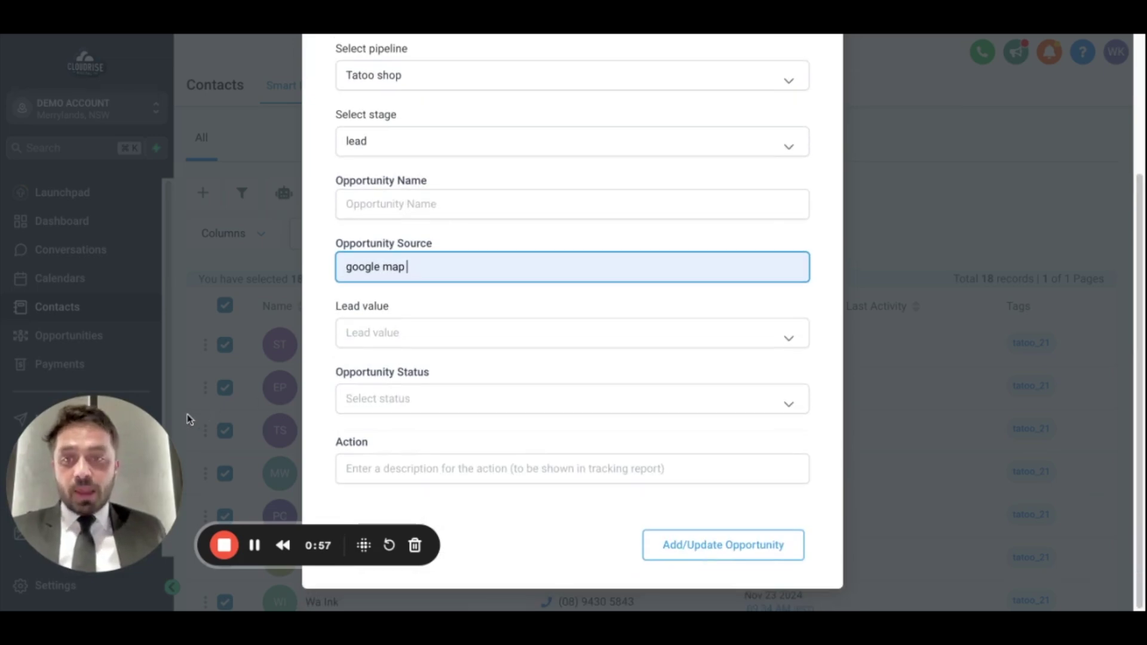
pyautogui.click(445, 472)
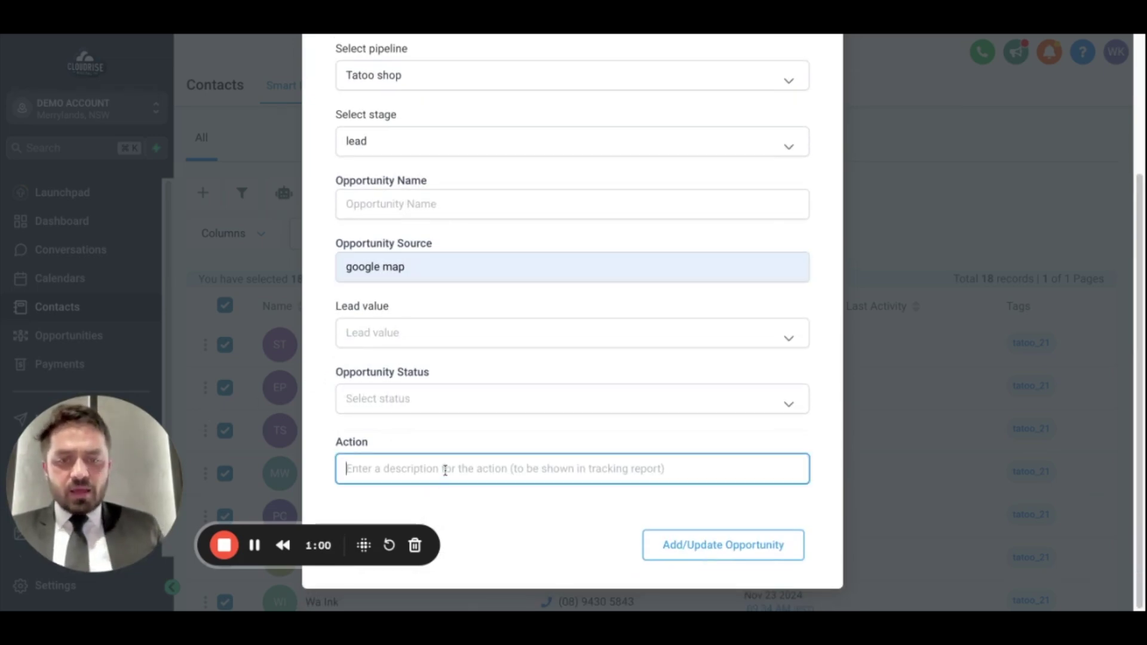
pyautogui.write('a')
pyautogui.press('BackSpace')
pyautogui.write('tatoo shop leads from google map')
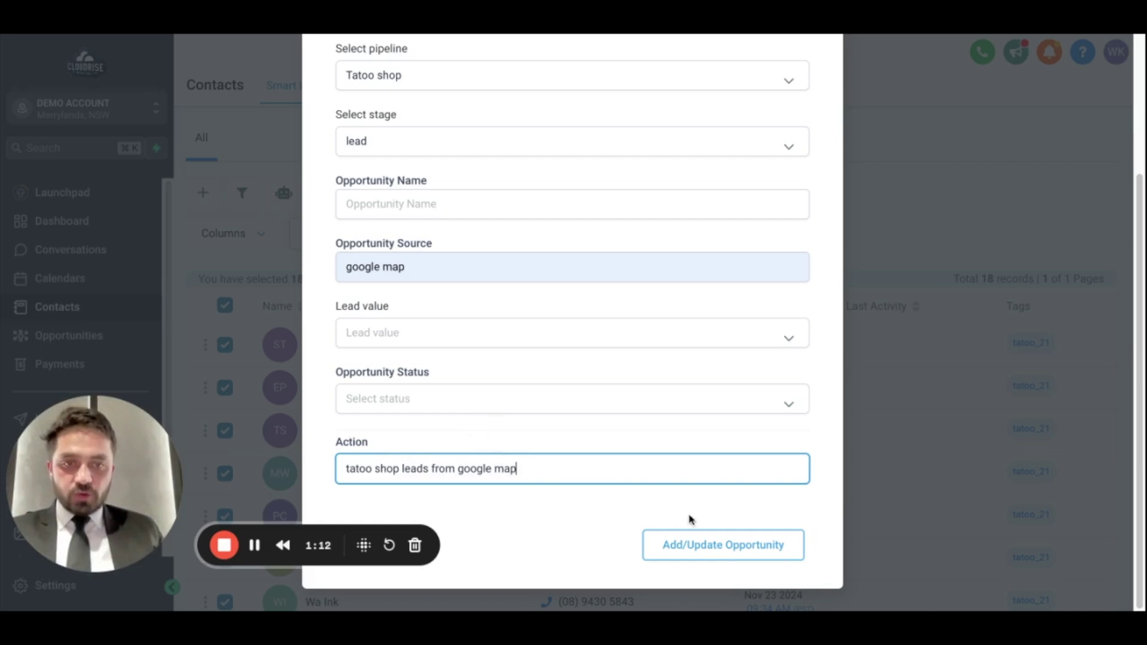
# - Submit the bulk opportunity update for the selected contacts and close the dialog
pyautogui.scroll(4, 699, 398)
pyautogui.scroll(-4, 697, 399)
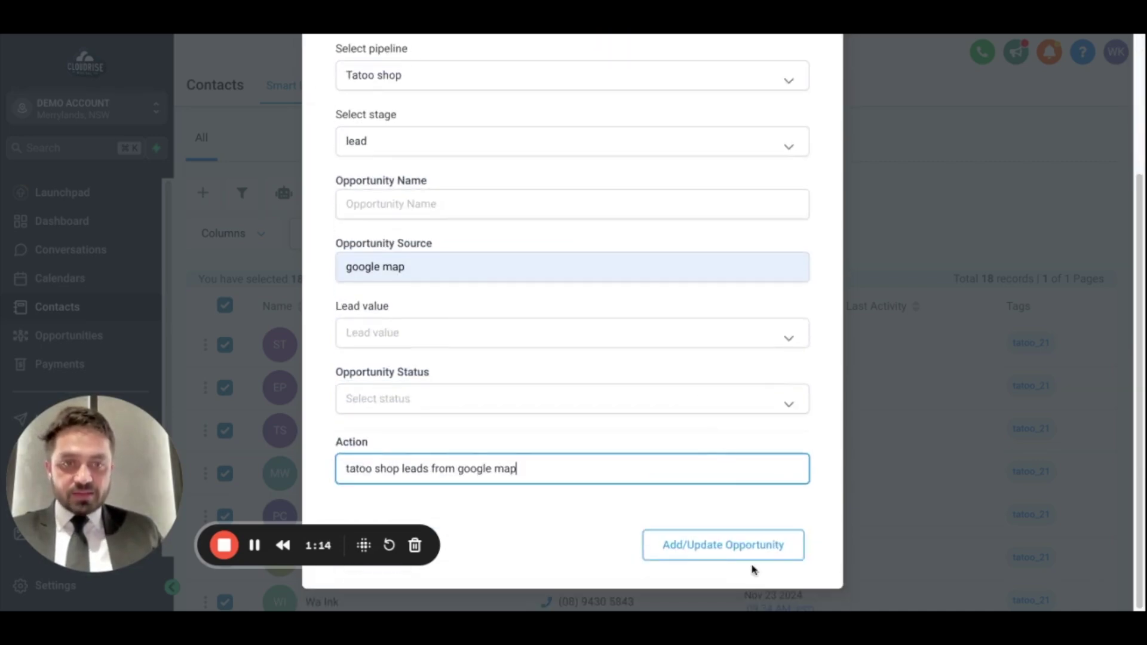
pyautogui.click(751, 554)
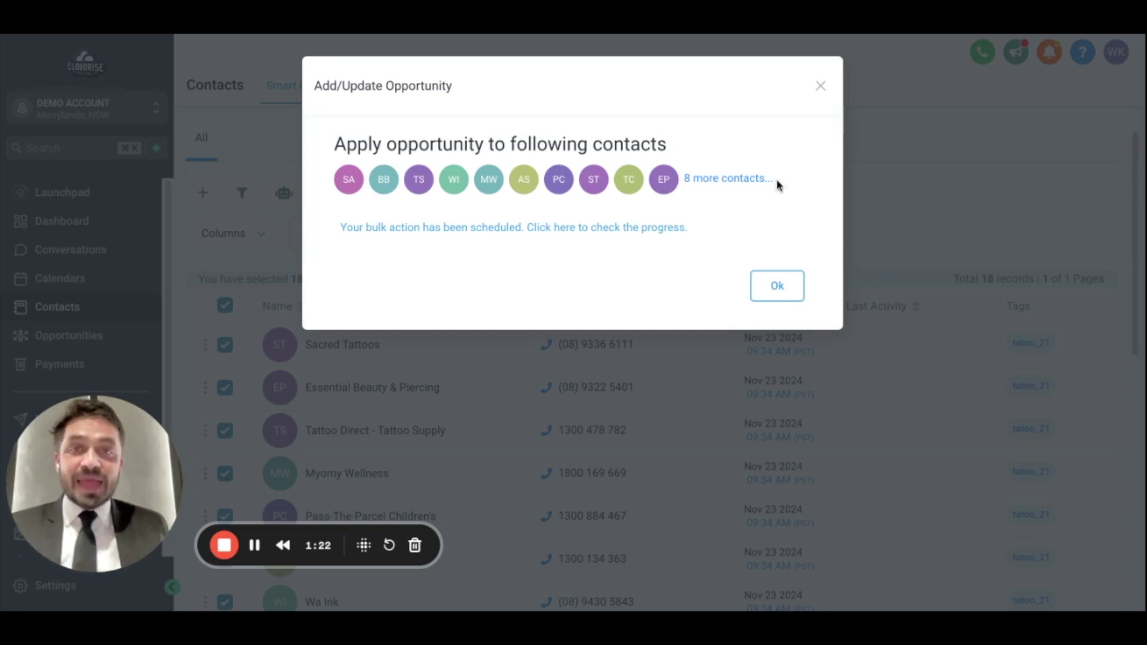
pyautogui.click(786, 285)
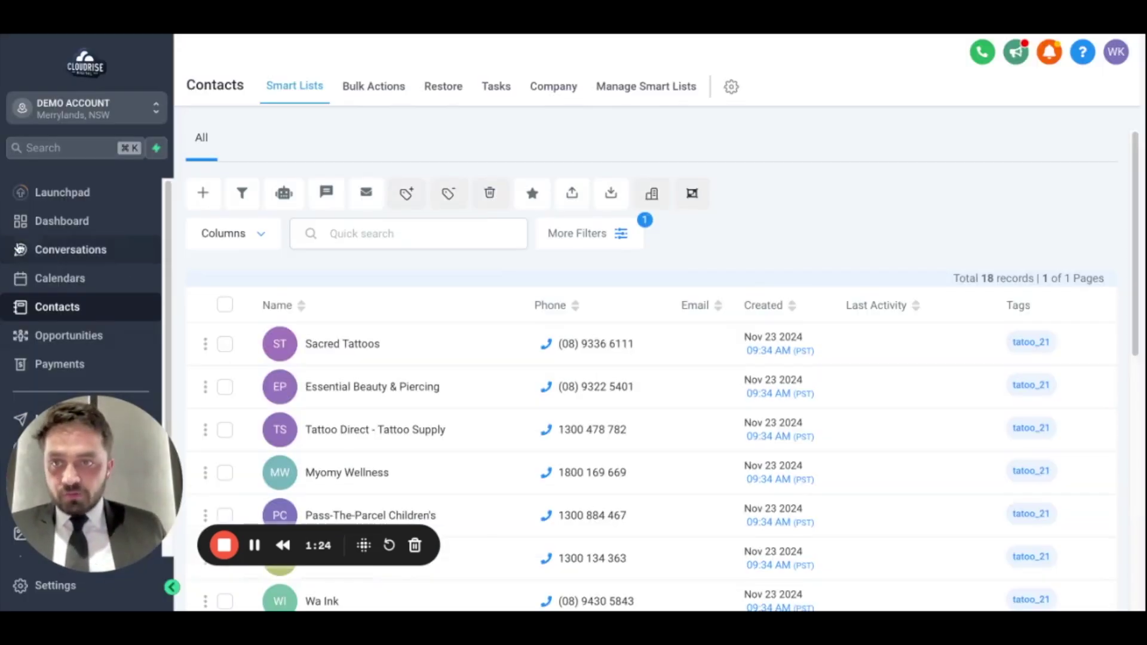
# - Open Opportunities and look through the cards in the lead stage of the Tatoo shop pipeline
pyautogui.click(64, 338)
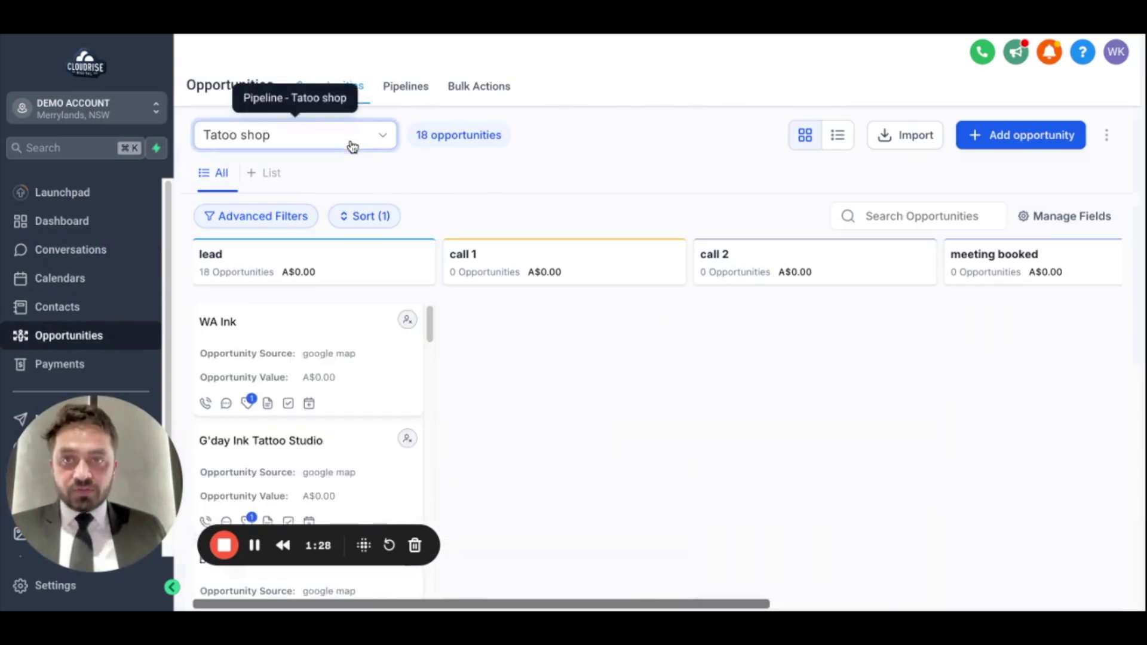
pyautogui.scroll(-5, 338, 394)
pyautogui.scroll(5, 328, 343)
pyautogui.scroll(-5, 312, 376)
pyautogui.scroll(5, 315, 381)
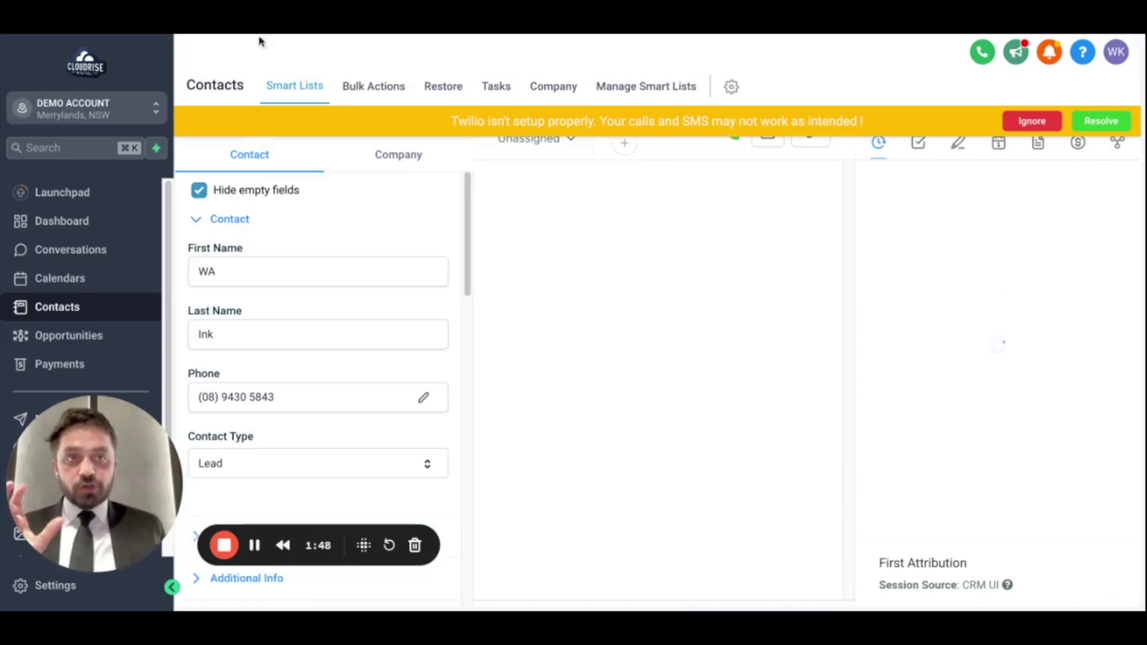
# - Ignore the Twilio warning on the WA Ink contact and collapse its Contact and Tatoo Shop field sections
pyautogui.click(1031, 122)
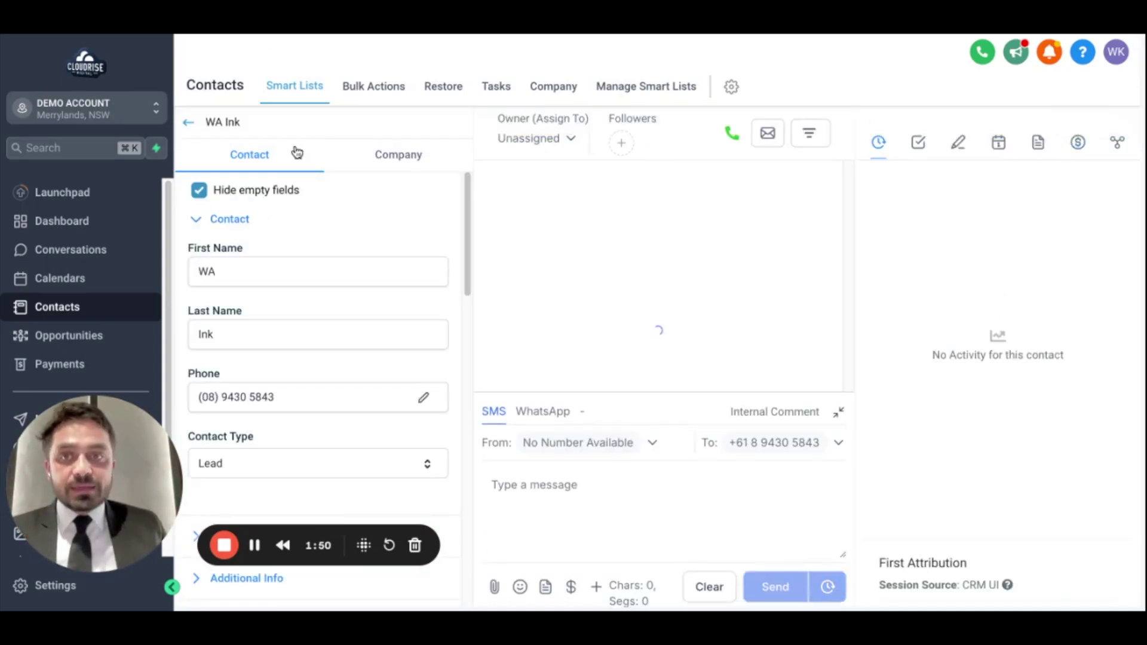
pyautogui.scroll(-6, 287, 203)
pyautogui.scroll(10, 289, 337)
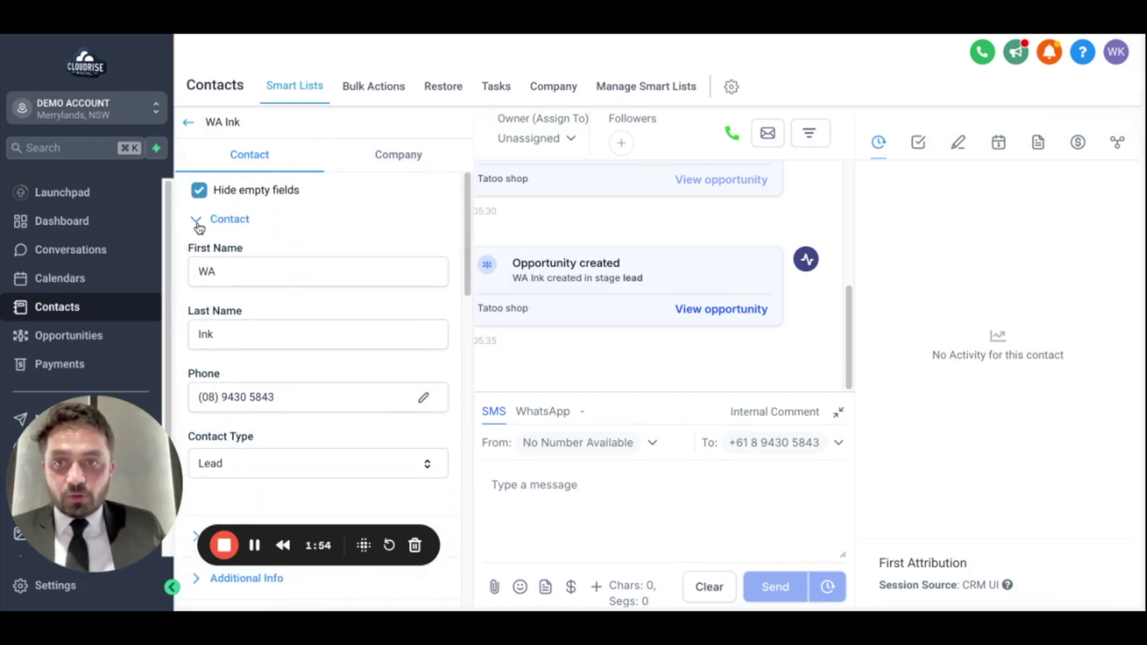
pyautogui.click(197, 220)
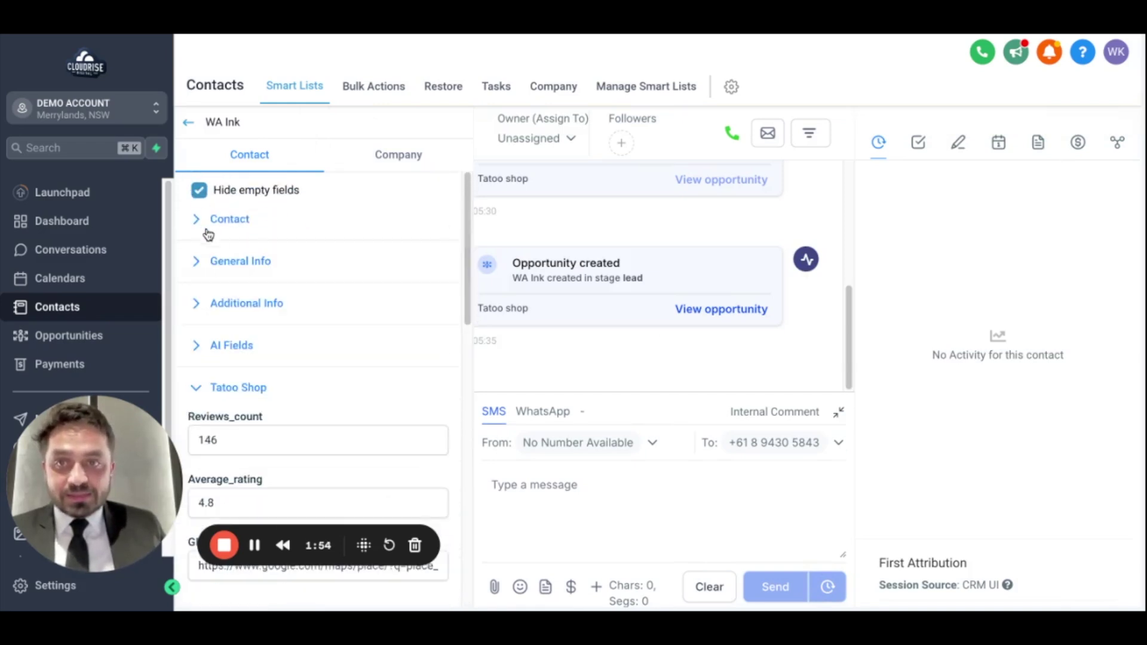
pyautogui.click(248, 395)
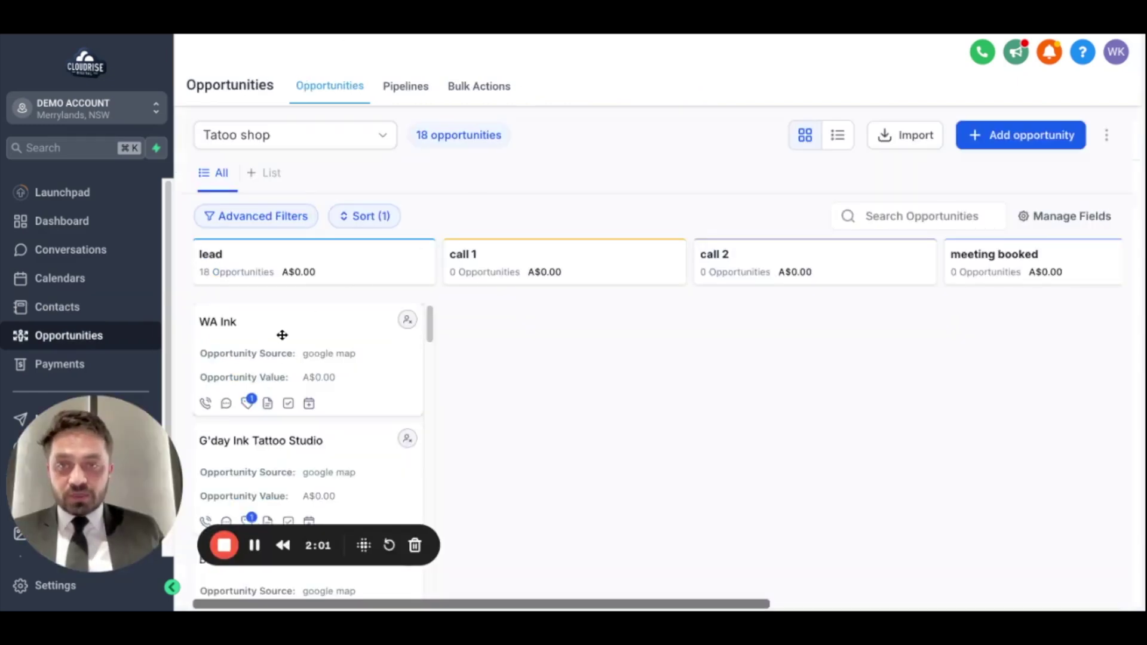
# - Open the WA Ink opportunity, review its source, tags and other details, and close it without updating
pyautogui.click(282, 335)
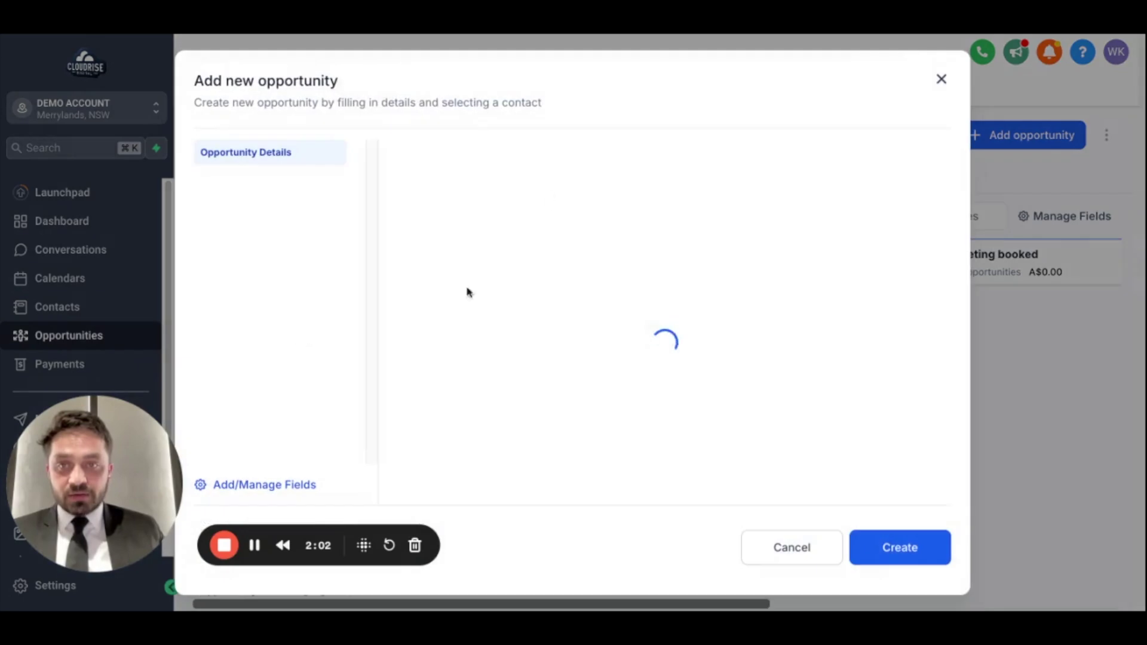
pyautogui.scroll(-5, 600, 311)
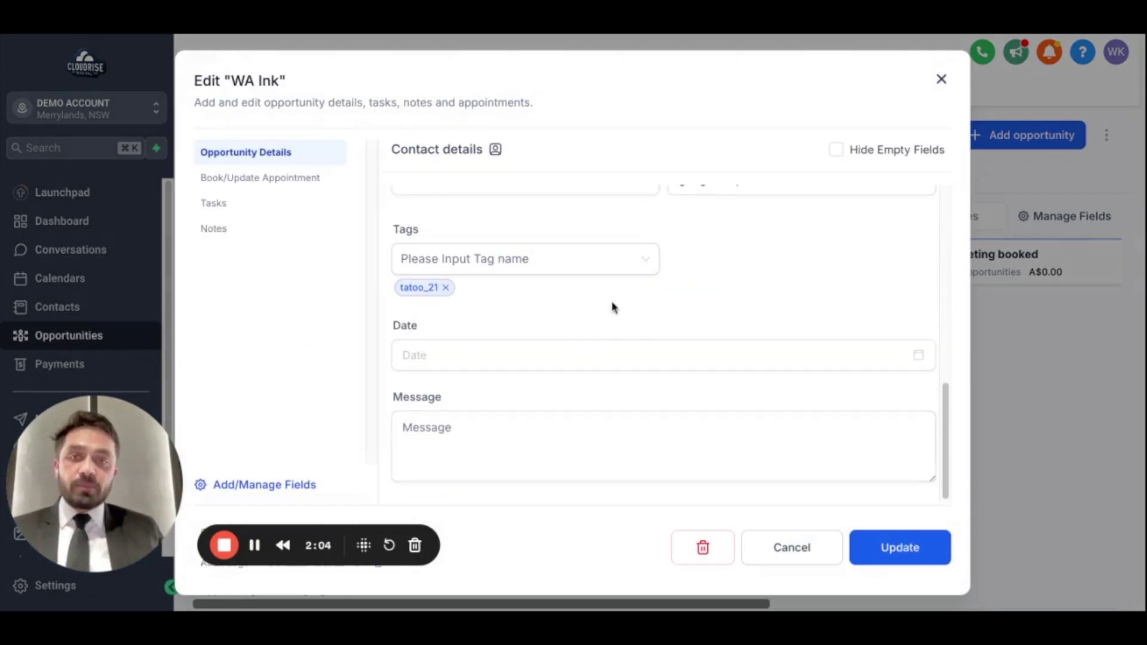
pyautogui.scroll(4, 612, 305)
pyautogui.scroll(-4, 621, 315)
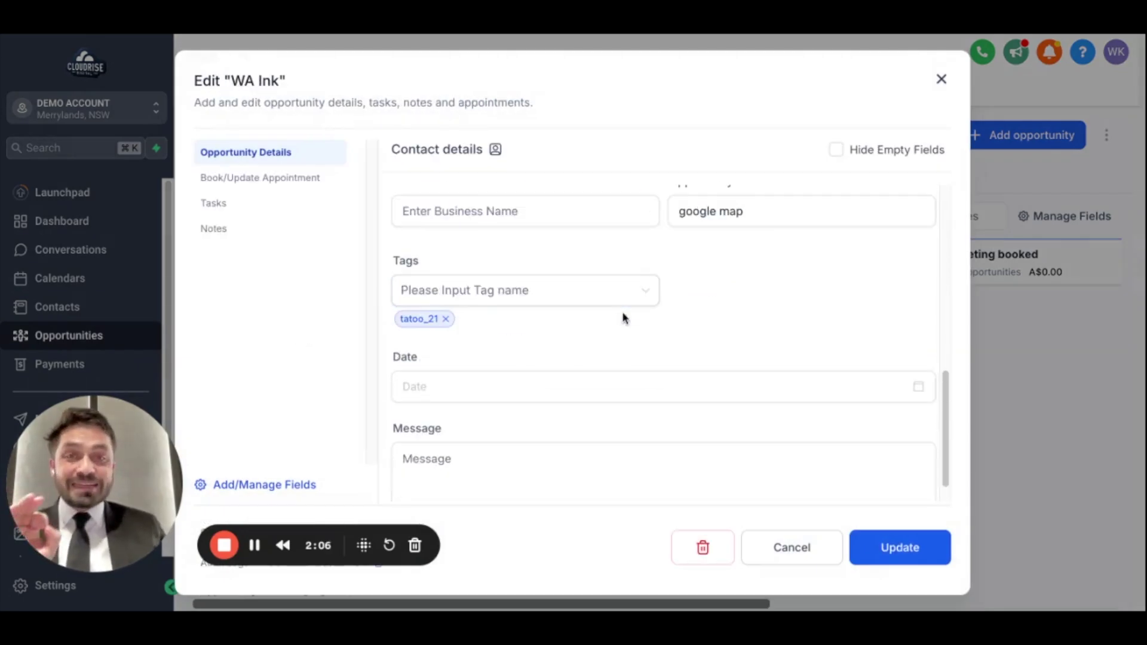
pyautogui.scroll(1, 644, 362)
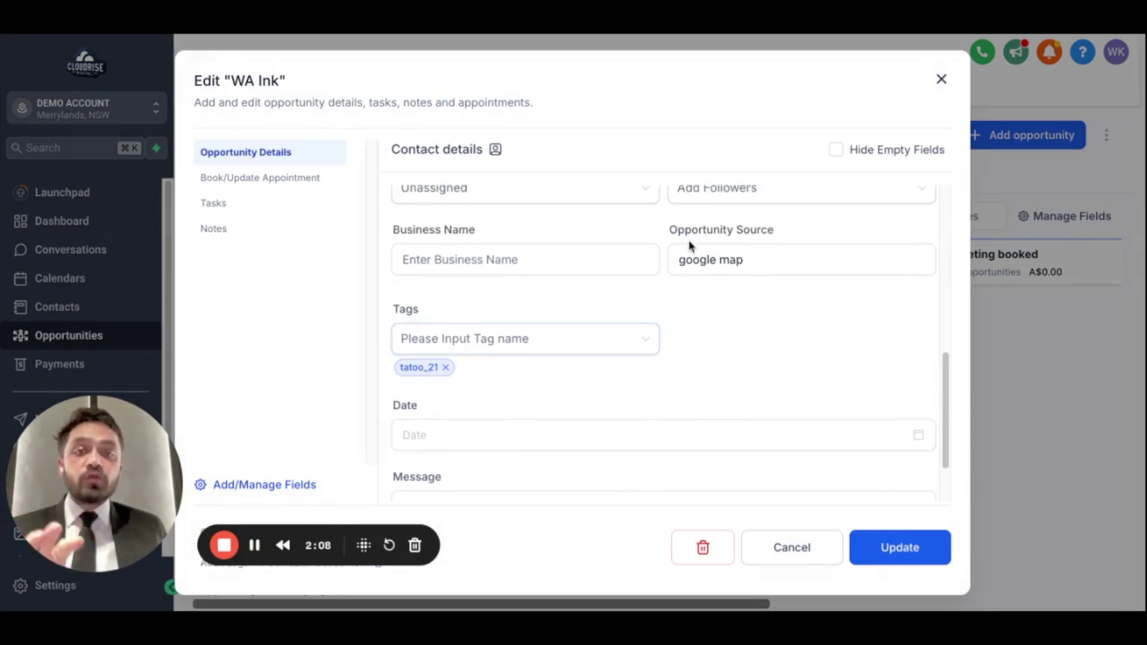
pyautogui.scroll(-1, 674, 390)
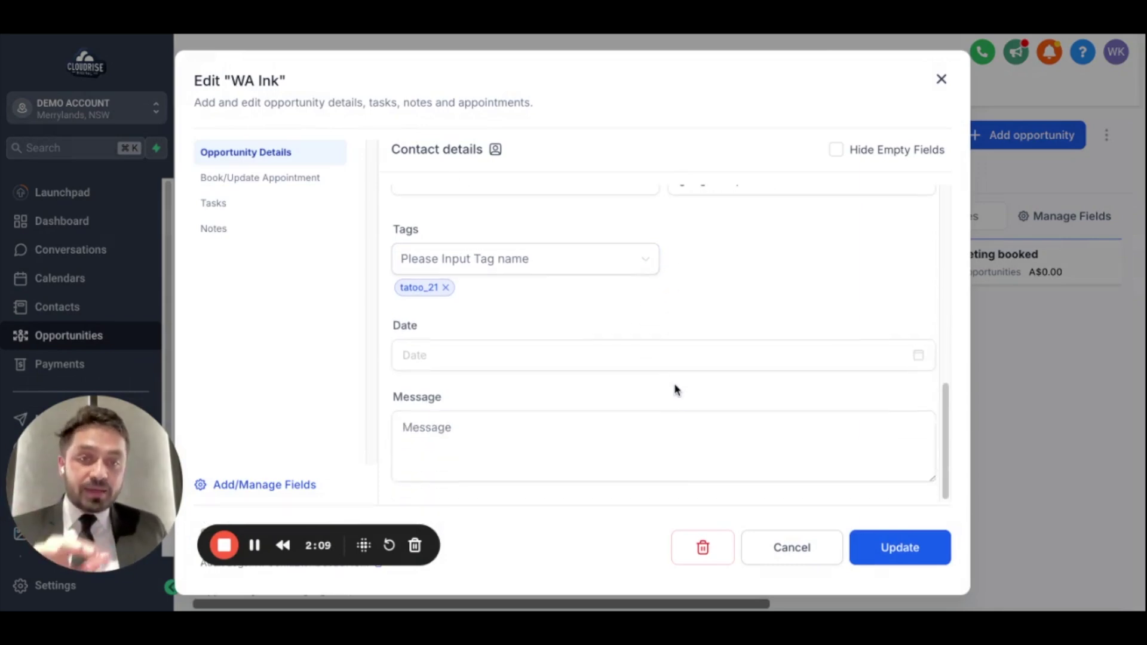
pyautogui.click(789, 549)
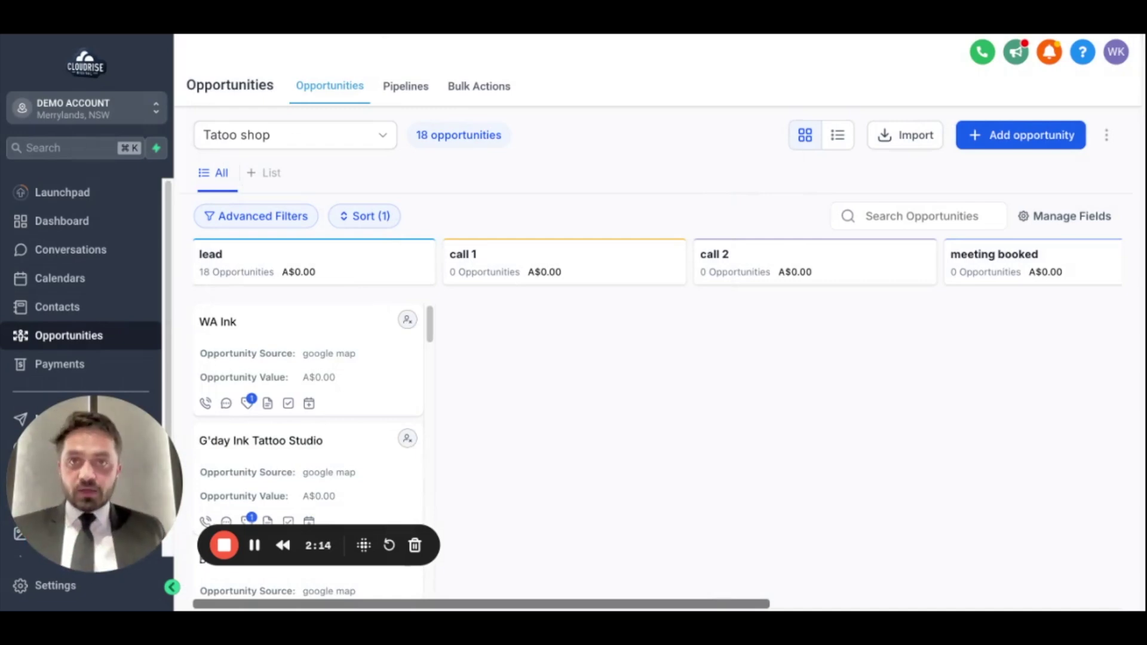
# - Check the tags and actions on the WA Ink contact and expand its Tatoo Shop custom fields
pyautogui.moveTo(99, 465); pyautogui.dragTo(99, 265)
pyautogui.scroll(-3, 346, 576)
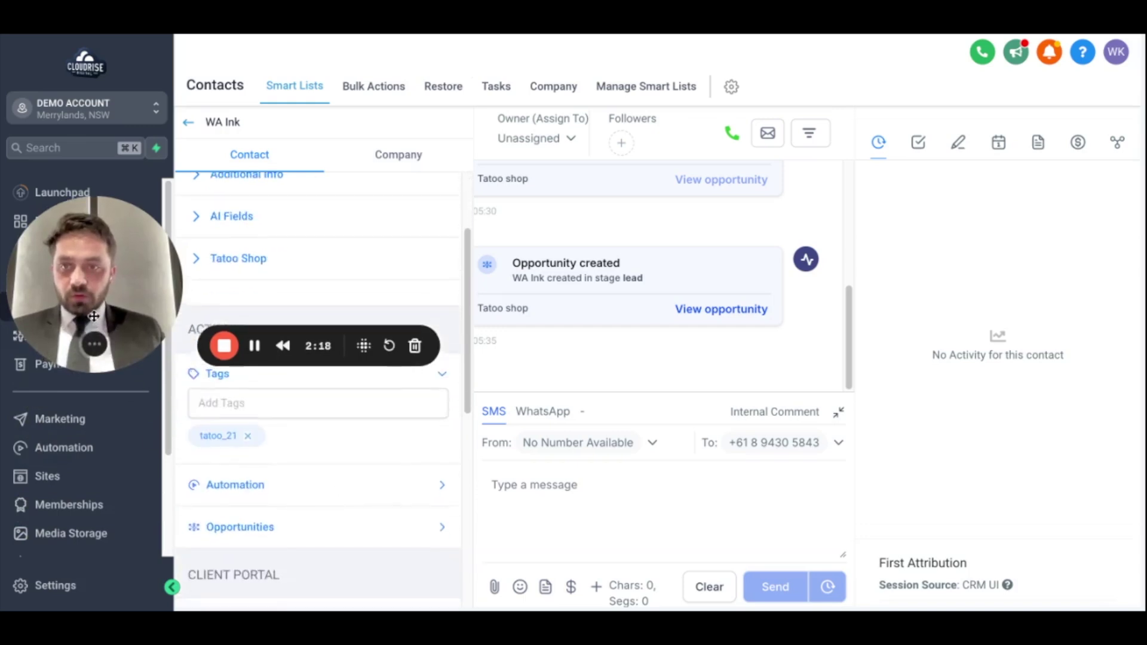
pyautogui.moveTo(93, 316); pyautogui.dragTo(99, 486)
pyautogui.scroll(-3, 325, 494)
pyautogui.click(370, 336)
pyautogui.scroll(4, 328, 332)
pyautogui.click(263, 292)
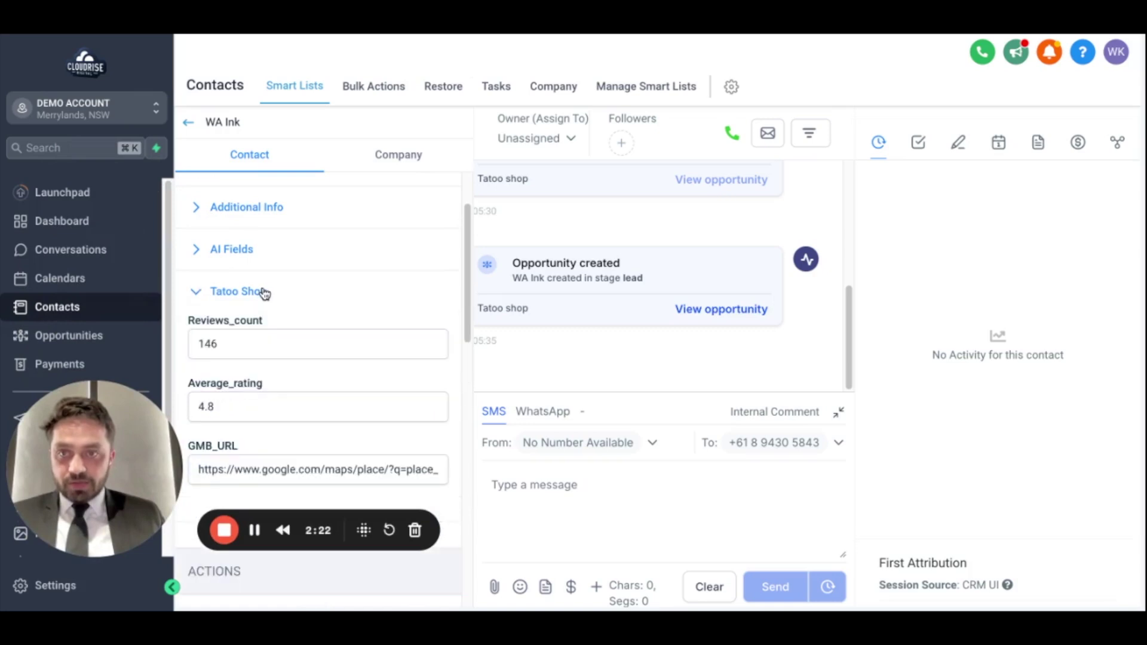
pyautogui.moveTo(99, 466); pyautogui.dragTo(99, 231)
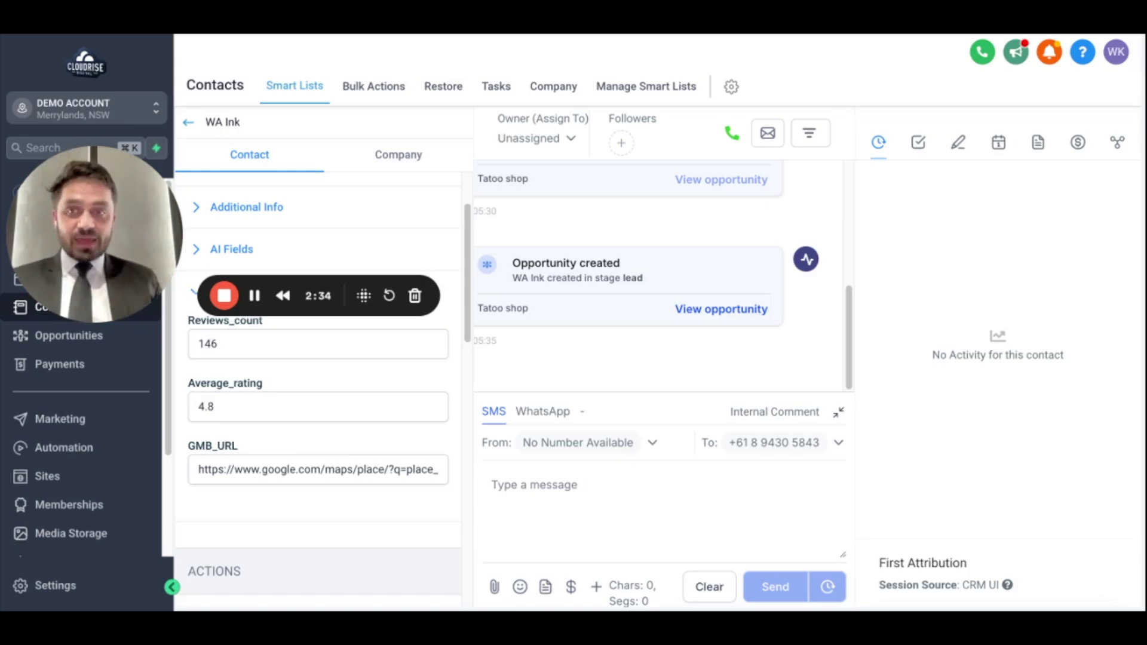
pyautogui.moveTo(94, 274)
pyautogui.moveTo(93, 274); pyautogui.dragTo(103, 399)
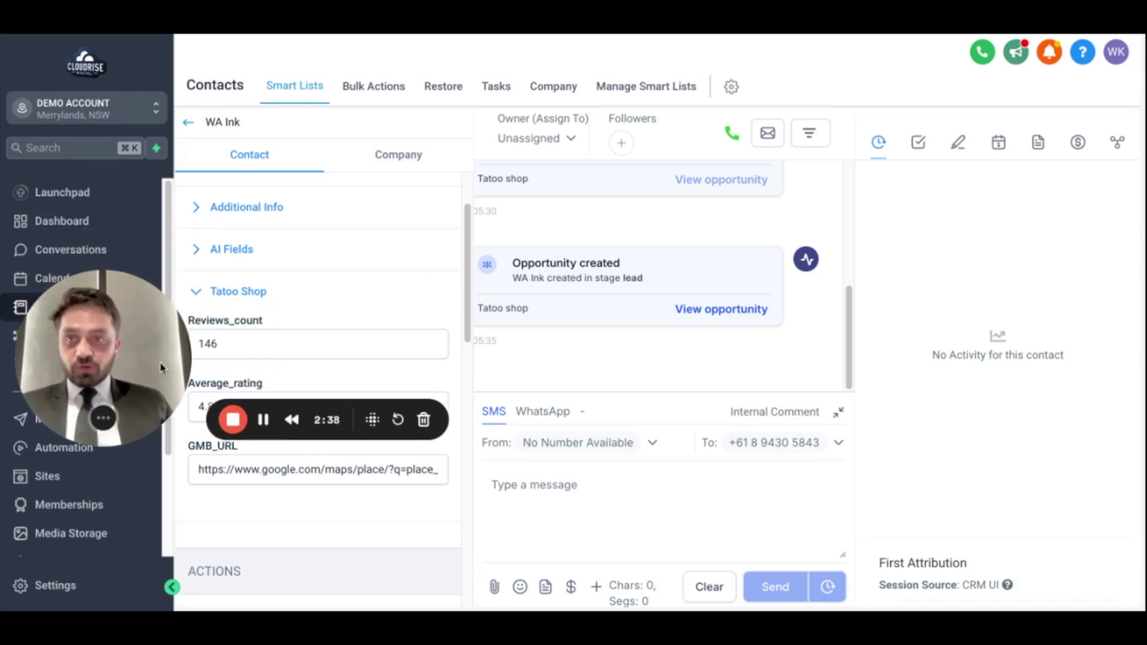
# - Switch from the DEMO ACCOUNT sub-account to the agency view
pyautogui.click(153, 105)
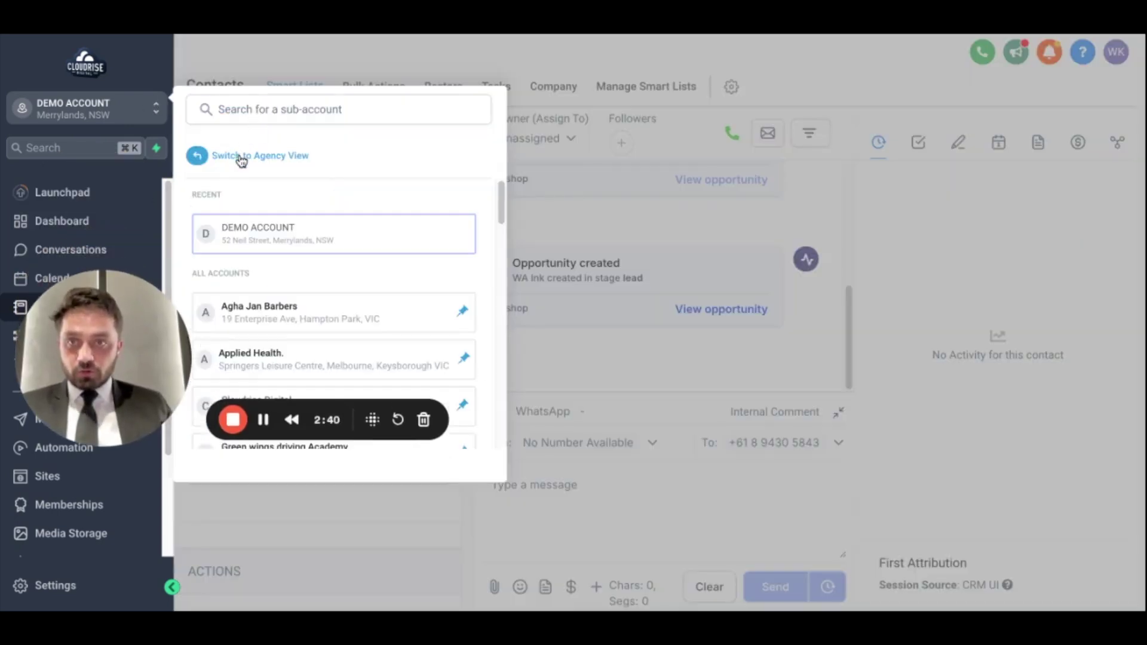
pyautogui.press('Escape')
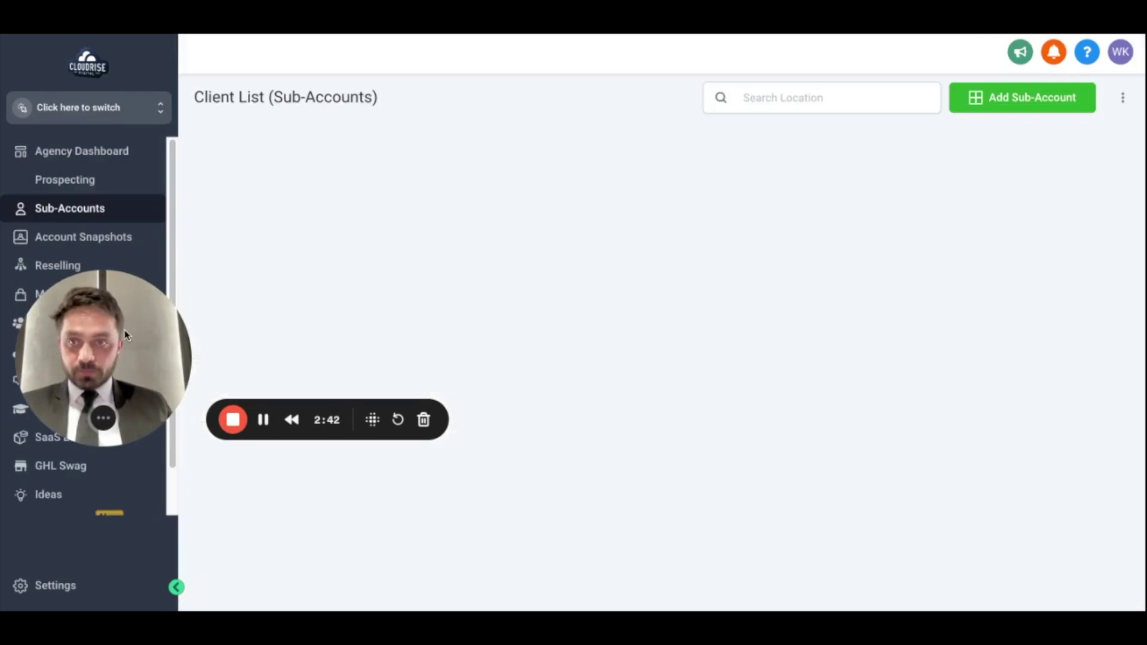
pyautogui.moveTo(126, 339)
pyautogui.mouseDown()
pyautogui.moveTo(187, 472)
pyautogui.moveTo(332, 420)
pyautogui.mouseUp()
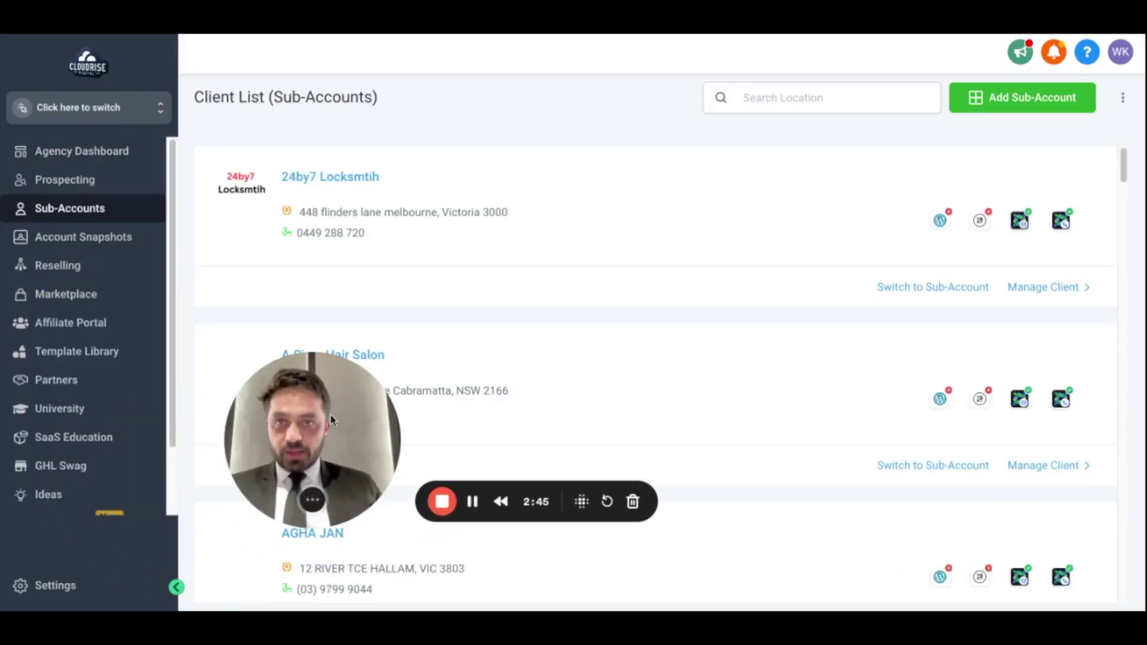
# - Open the agency's Company settings and locate the Custom Javascript field
pyautogui.click(59, 582)
pyautogui.click(69, 254)
pyautogui.moveTo(269, 429); pyautogui.dragTo(52, 118)
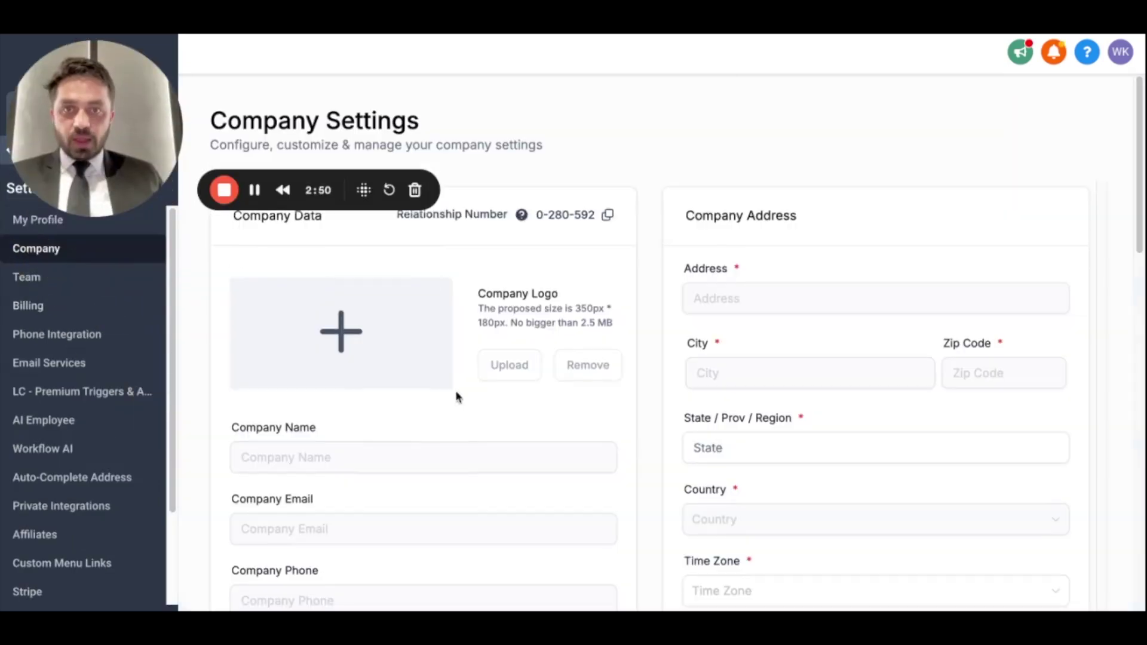
pyautogui.scroll(-9, 440, 392)
pyautogui.scroll(-15, 440, 392)
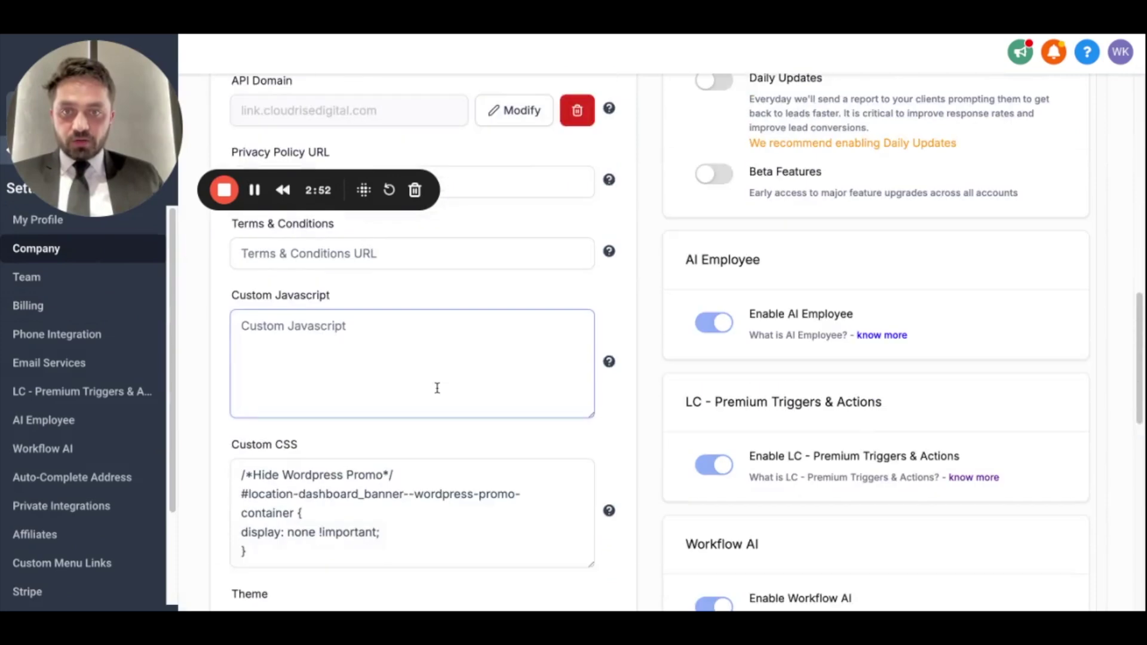
pyautogui.scroll(5, 438, 387)
pyautogui.scroll(5, 382, 317)
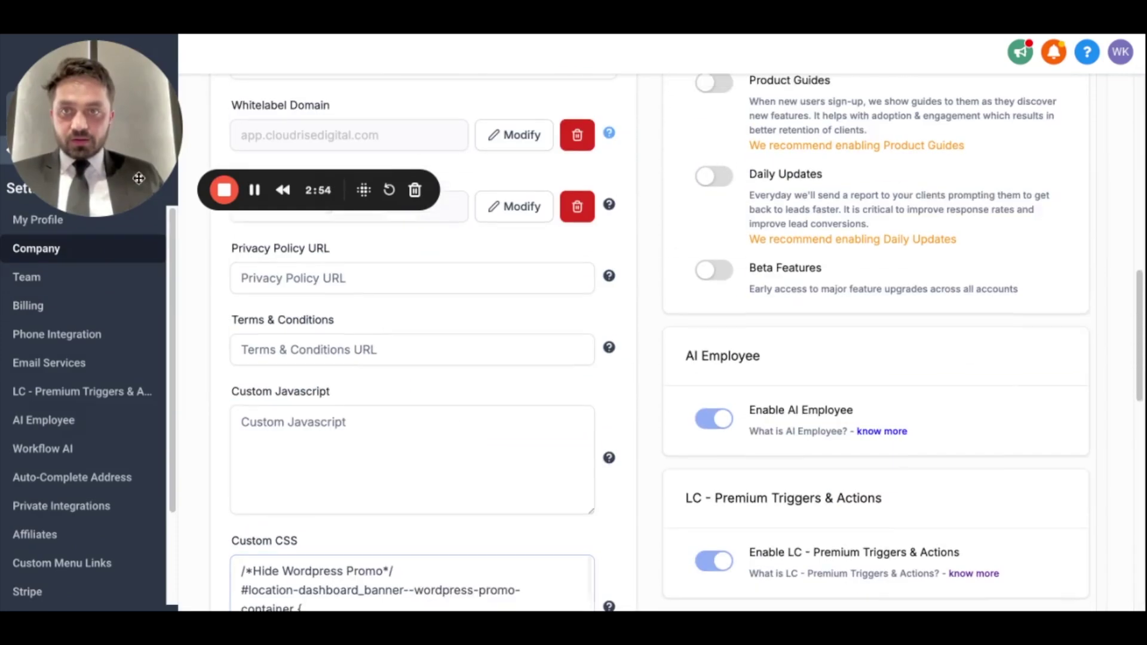
pyautogui.click(411, 411)
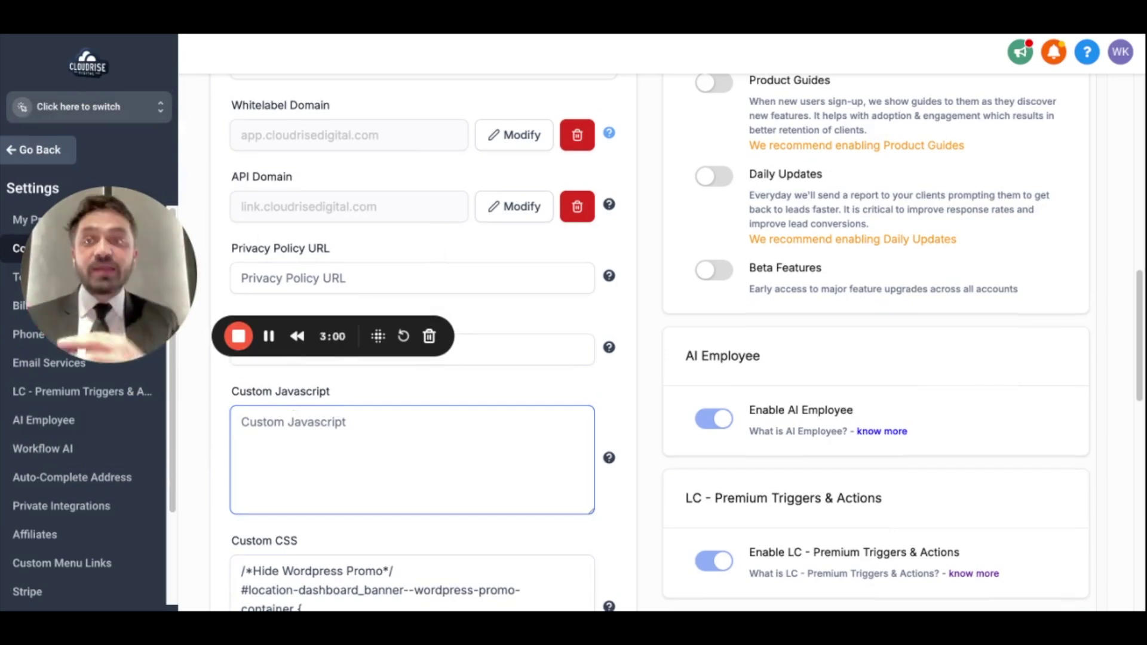
# - Switch to the Custom Css Codes document in Google Docs and copy the whole AutoLink script, including its opening and closing script tags
pyautogui.click(808, 37)
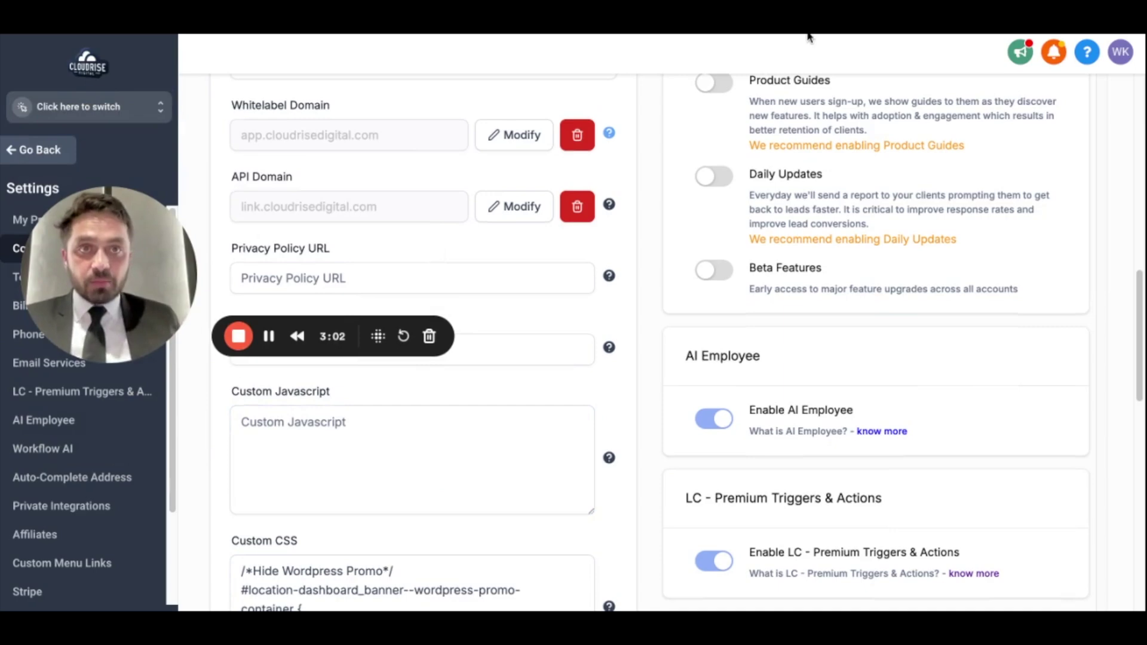
pyautogui.hotkey('alt', 'Tab')
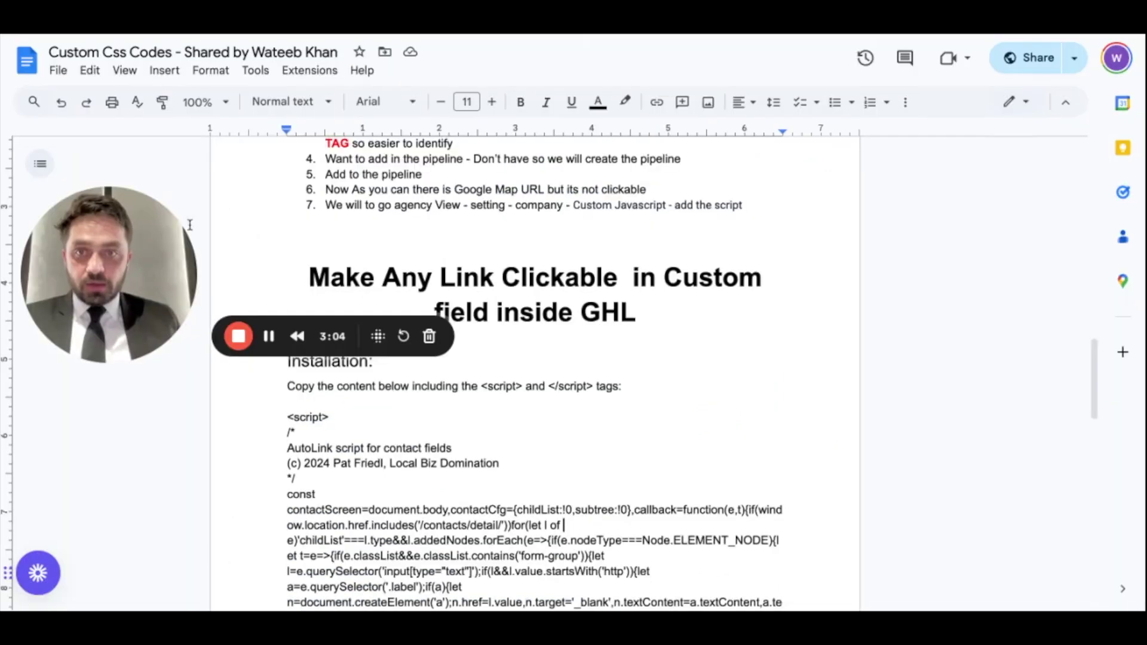
pyautogui.scroll(-3, 502, 365)
pyautogui.scroll(-5, 502, 366)
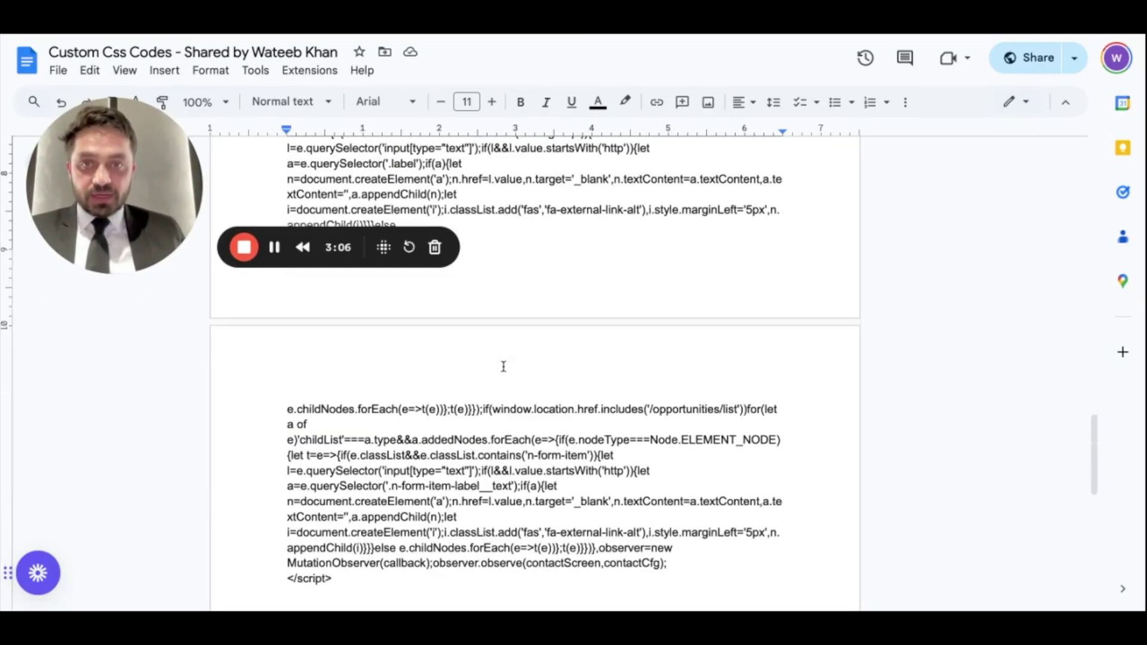
pyautogui.moveTo(359, 580); pyautogui.dragTo(287, 441)
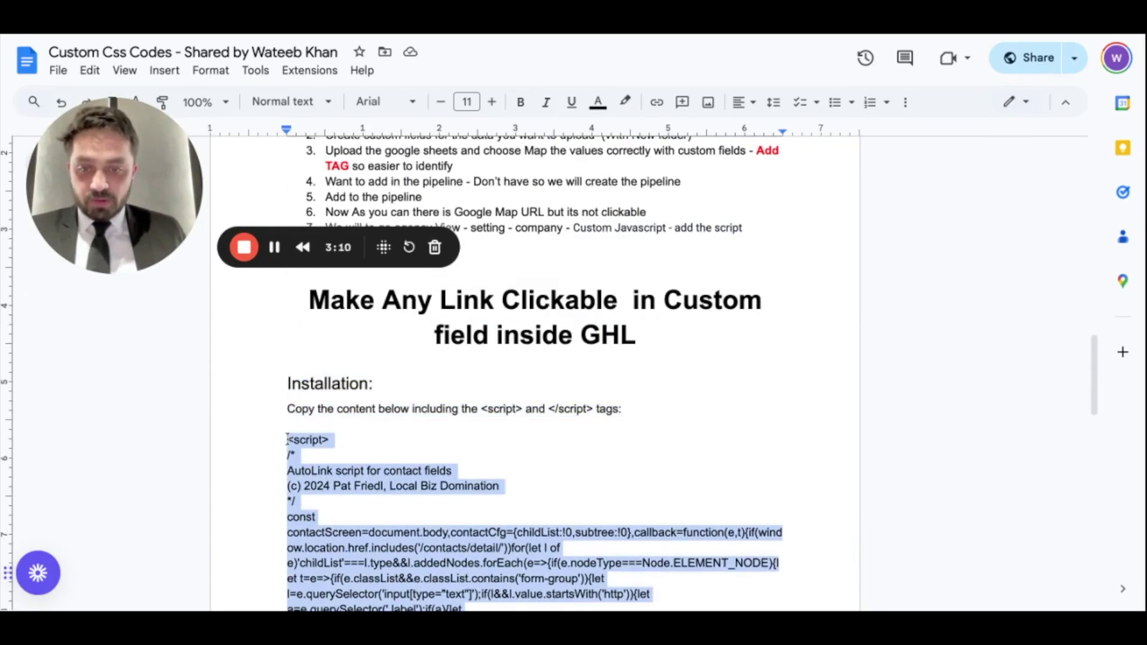
pyautogui.scroll(-10, 535, 371)
pyautogui.scroll(18, 534, 371)
pyautogui.scroll(10, 535, 371)
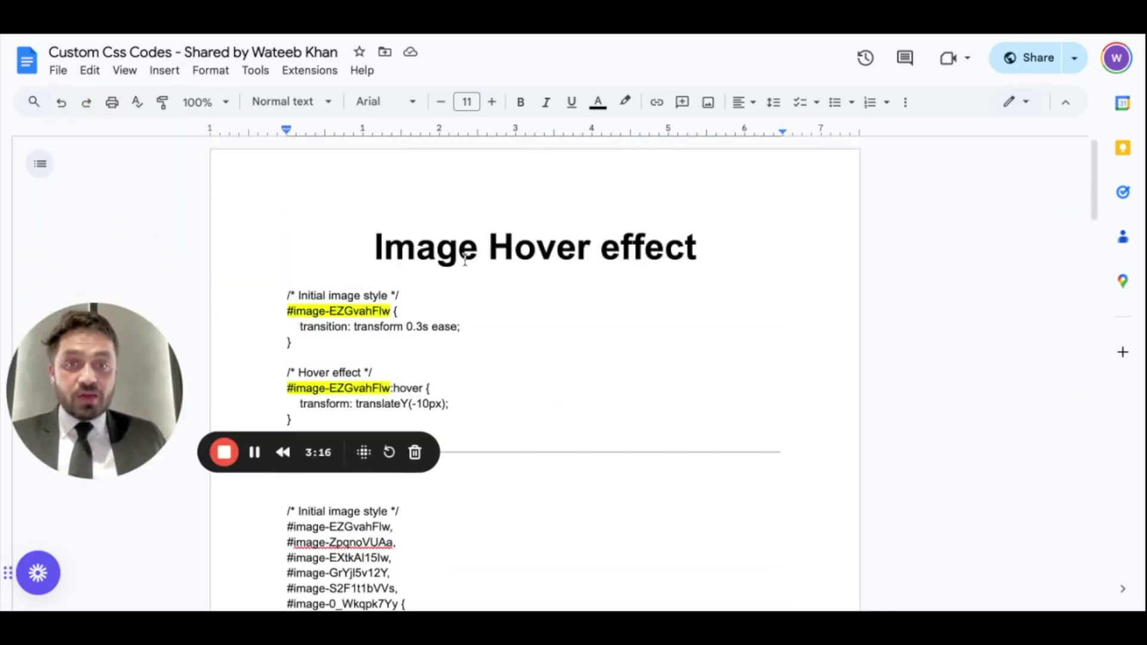
pyautogui.scroll(-20, 542, 266)
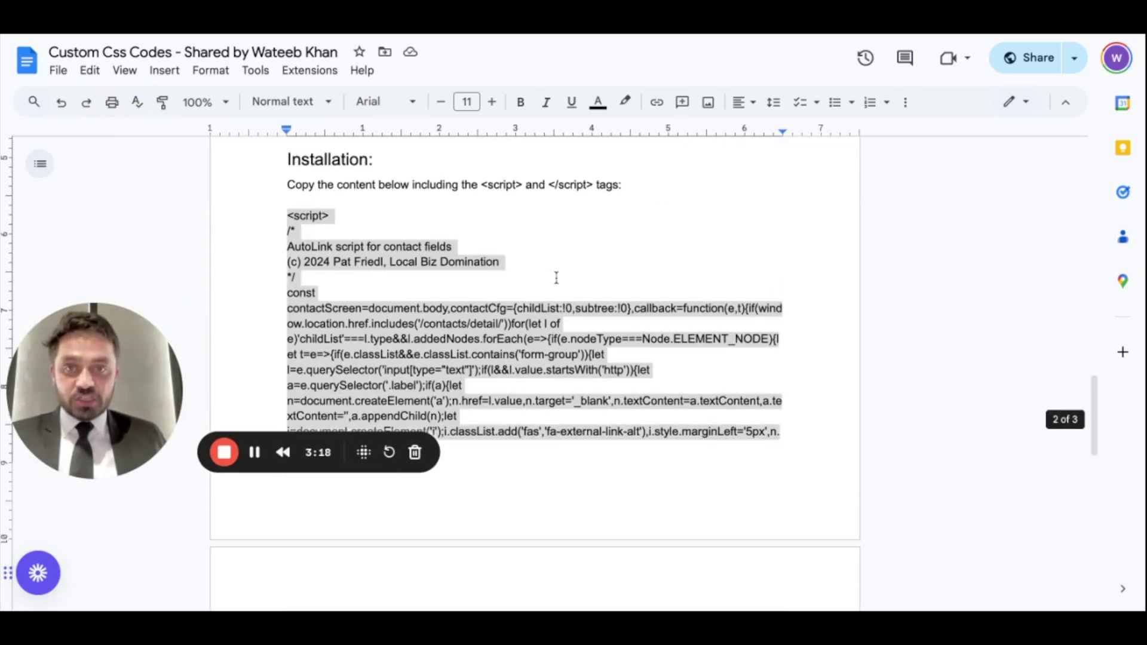
pyautogui.scroll(-10, 438, 323)
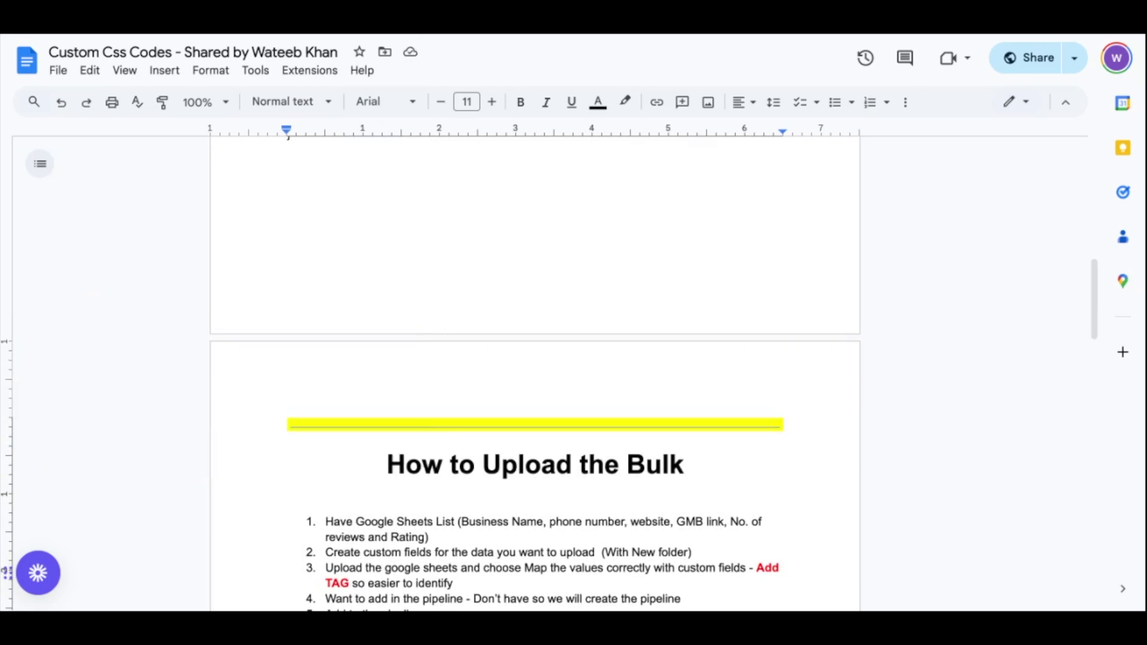
# - Return to the agency's Company settings and paste the AutoLink script into the Custom Javascript field
pyautogui.hotkey('ctrl', 'Tab')
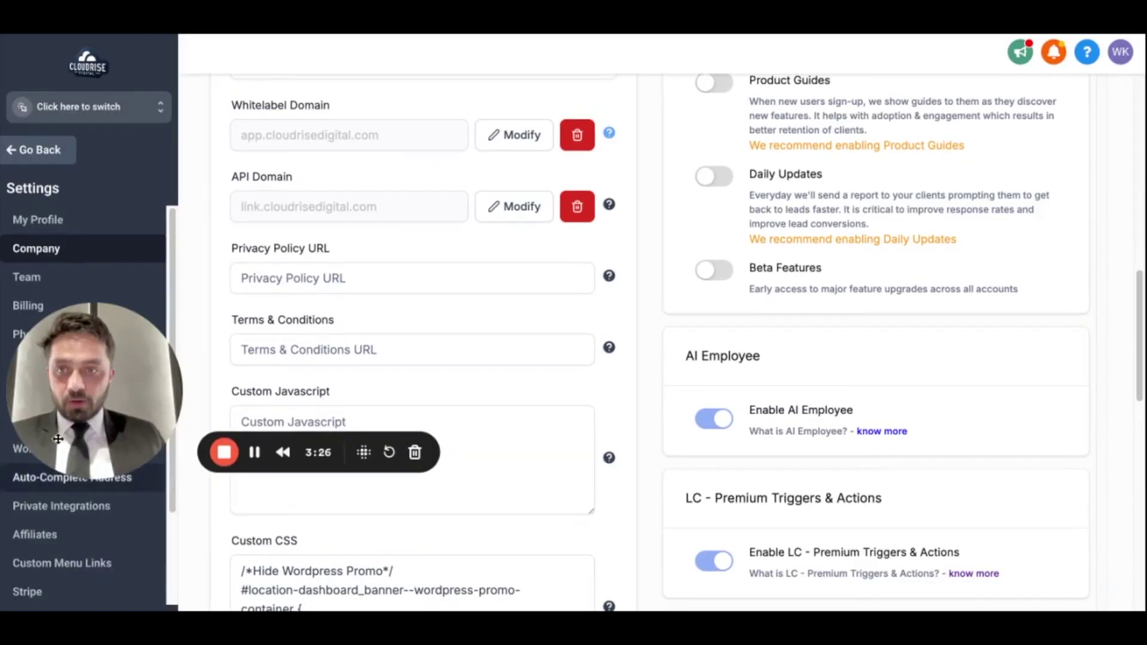
pyautogui.click(269, 496)
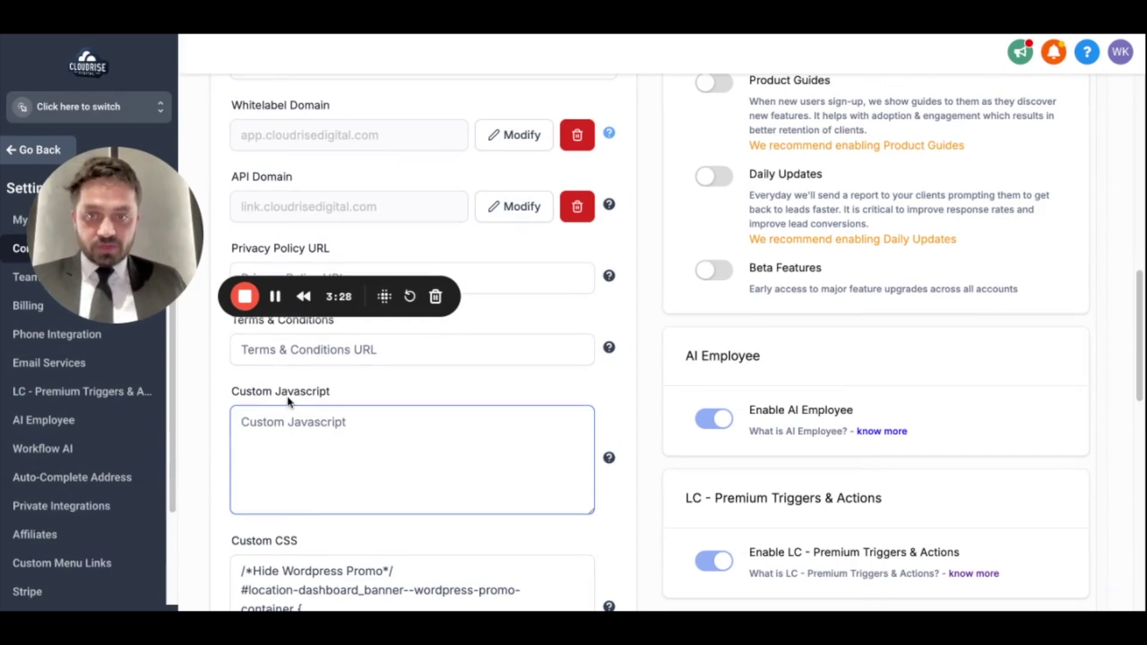
pyautogui.hotkey('ctrl', 'v')
# - Update the company settings and proceed past the third-party script alert
pyautogui.scroll(5, 336, 454)
pyautogui.scroll(-5, 336, 454)
pyautogui.scroll(-15, 578, 417)
pyautogui.scroll(8, 579, 408)
pyautogui.click(567, 401)
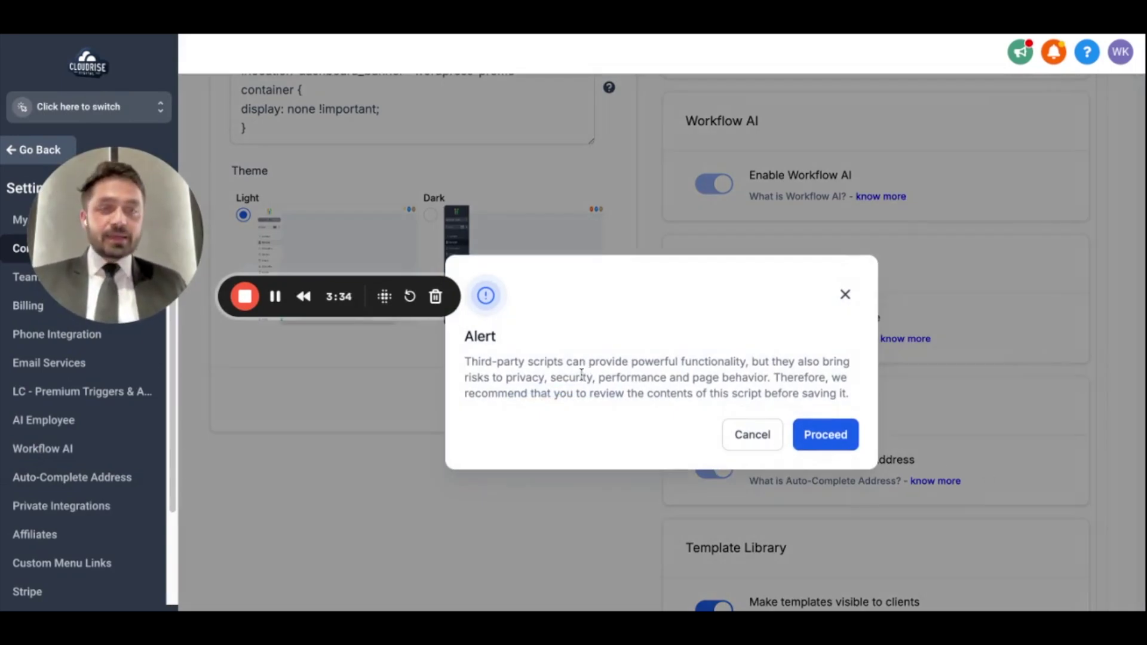
pyautogui.click(837, 433)
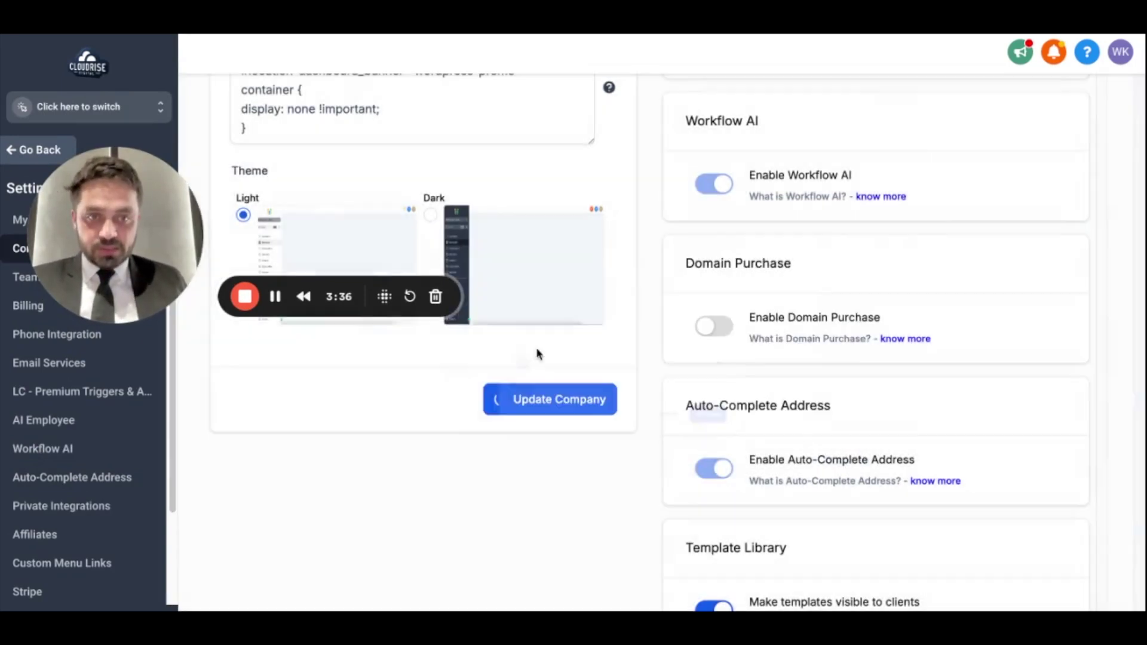
# - Leave the agency settings and open the Tatoo shop pipeline in the DEMO ACCOUNT sub-account
pyautogui.moveTo(78, 251); pyautogui.dragTo(146, 381)
pyautogui.click(43, 151)
pyautogui.moveTo(162, 344); pyautogui.dragTo(158, 378)
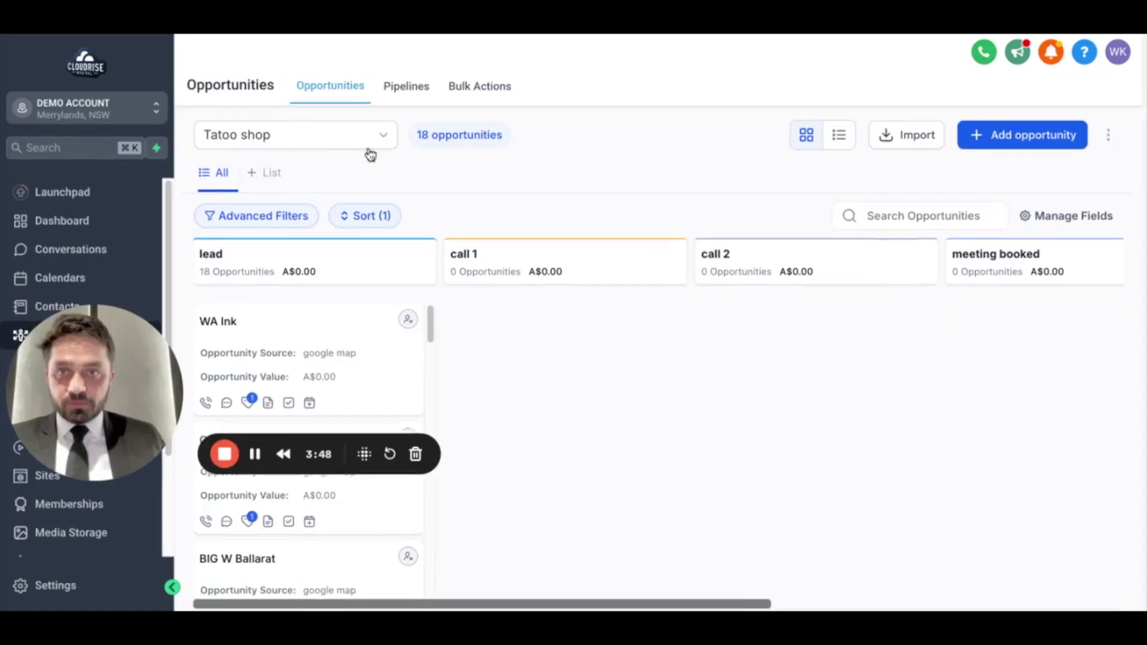
# - Open the WA Ink contact and test the GMB_URL link in its Tatoo Shop custom fields
pyautogui.moveTo(182, 453); pyautogui.dragTo(183, 223)
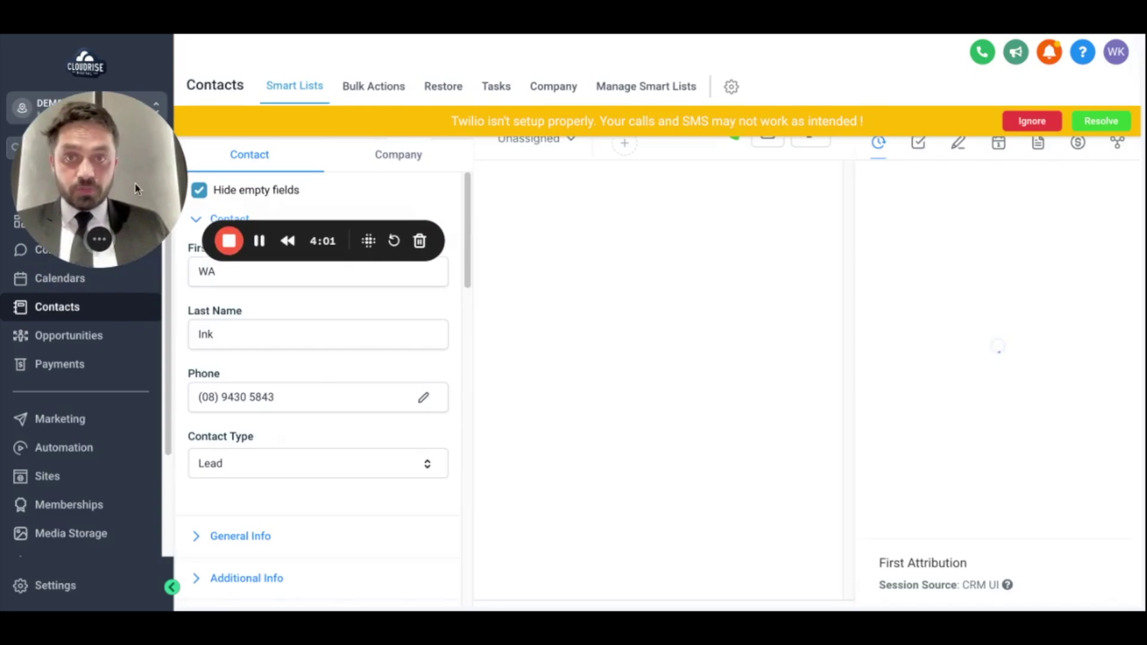
pyautogui.scroll(-3, 398, 437)
pyautogui.scroll(-6, 397, 437)
pyautogui.moveTo(118, 209); pyautogui.dragTo(118, 469)
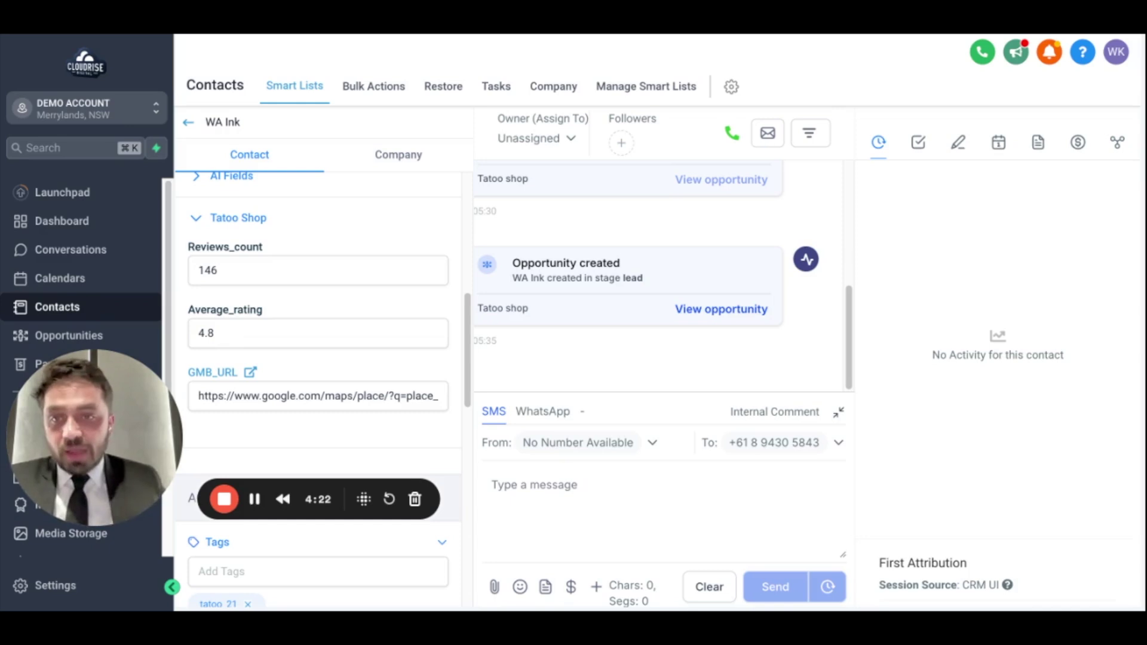
pyautogui.tripleClick(244, 391)
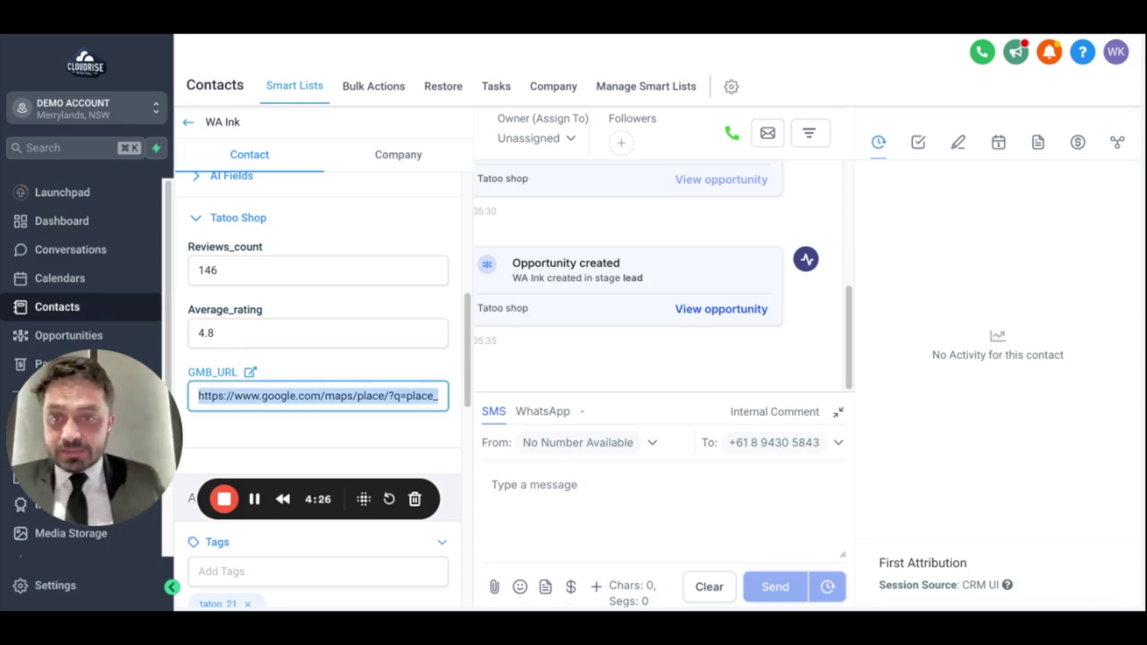
pyautogui.click(252, 372)
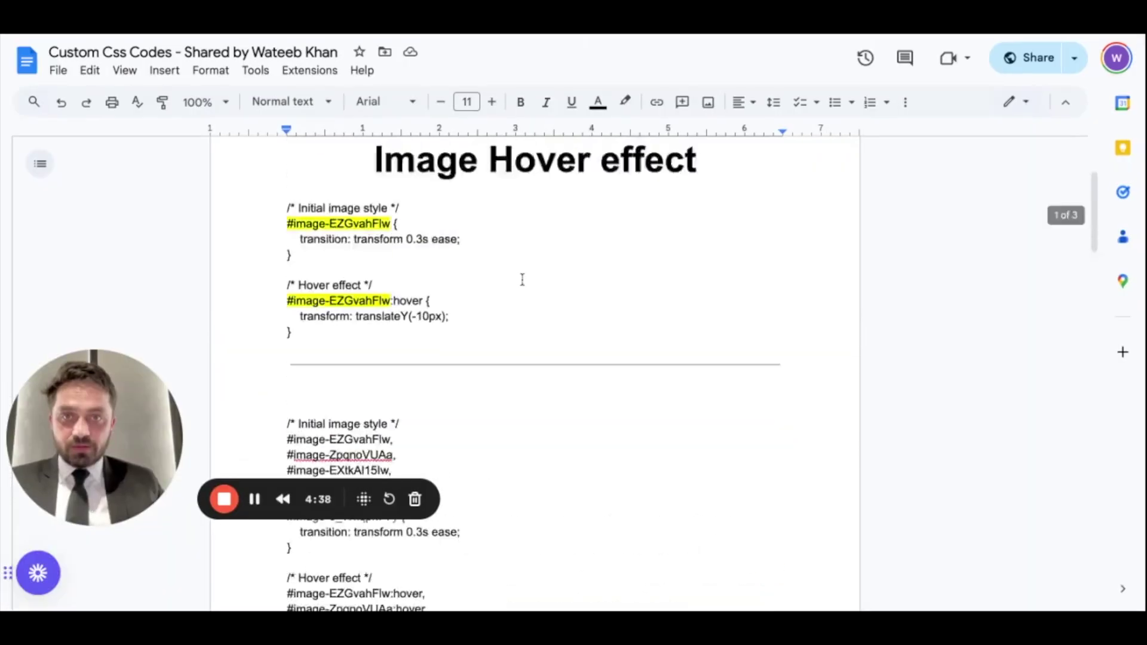
# - Switch to the Custom Css Codes document in Google Docs and review the How to Upload the Bulk instructions
pyautogui.scroll(-20, 522, 279)
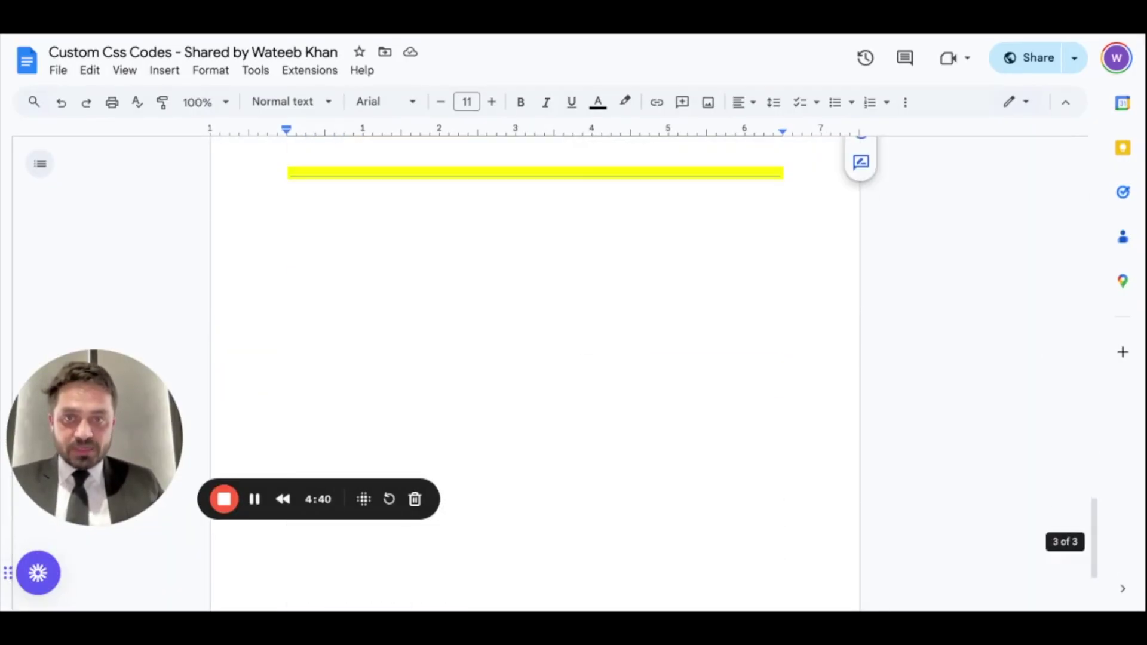
pyautogui.scroll(4, 522, 279)
pyautogui.click(517, 281)
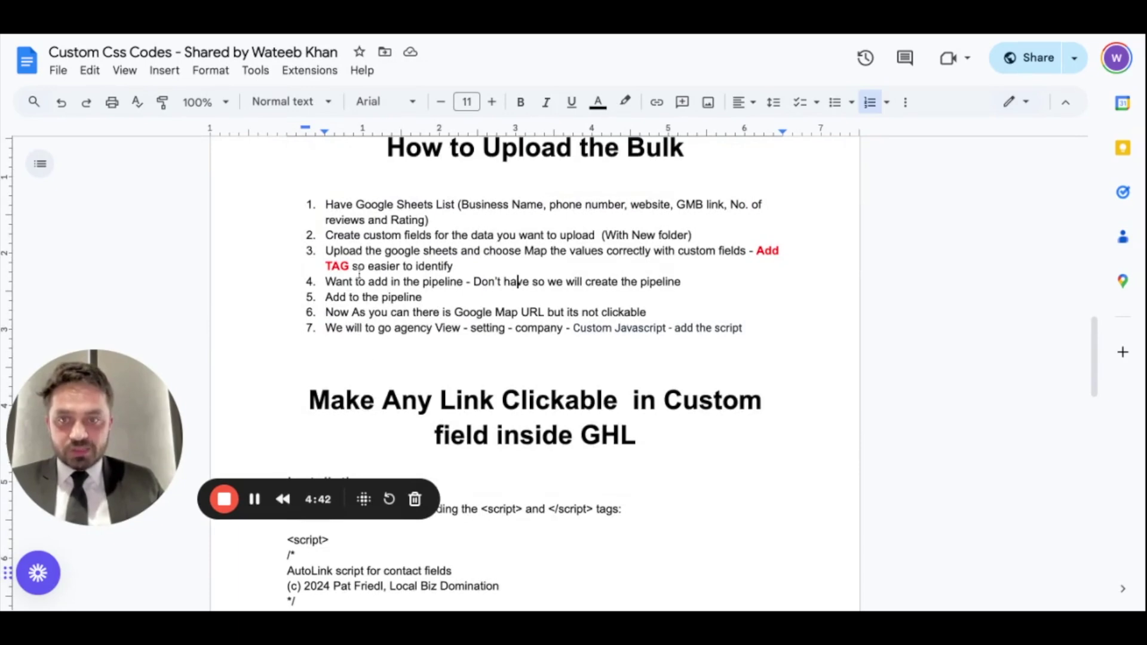